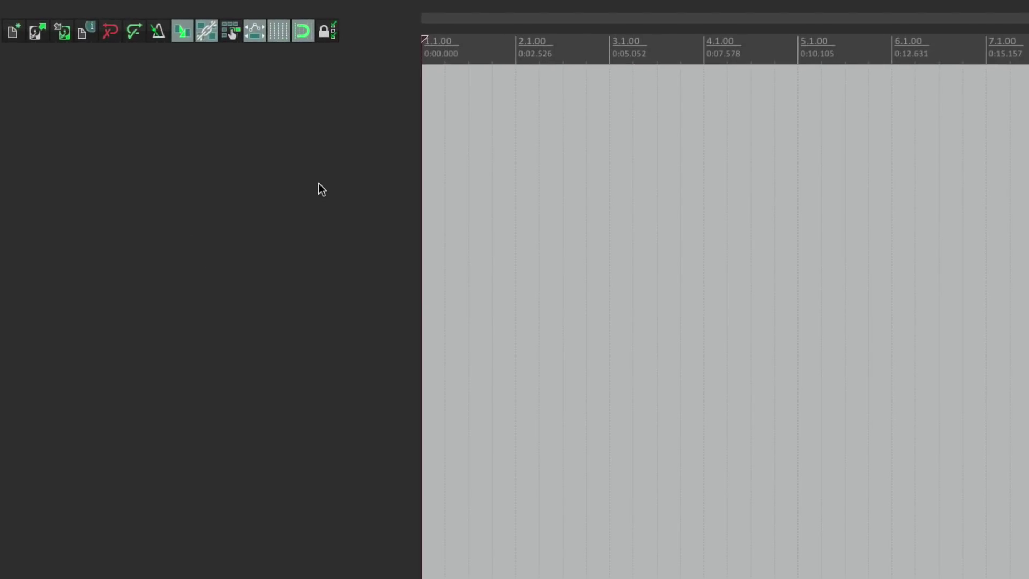
Add three new tracks, then delete the third so only tracks 1 and 2 remain
{"action": "double_click", "coordinate": [319, 183]}
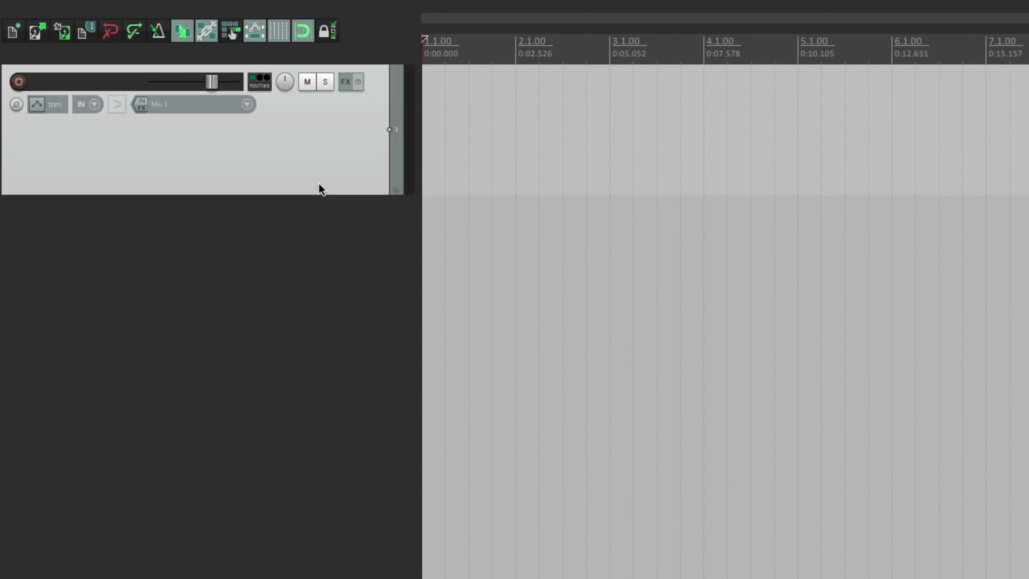
{"action": "double_click", "coordinate": [309, 257]}
{"action": "double_click", "coordinate": [262, 402]}
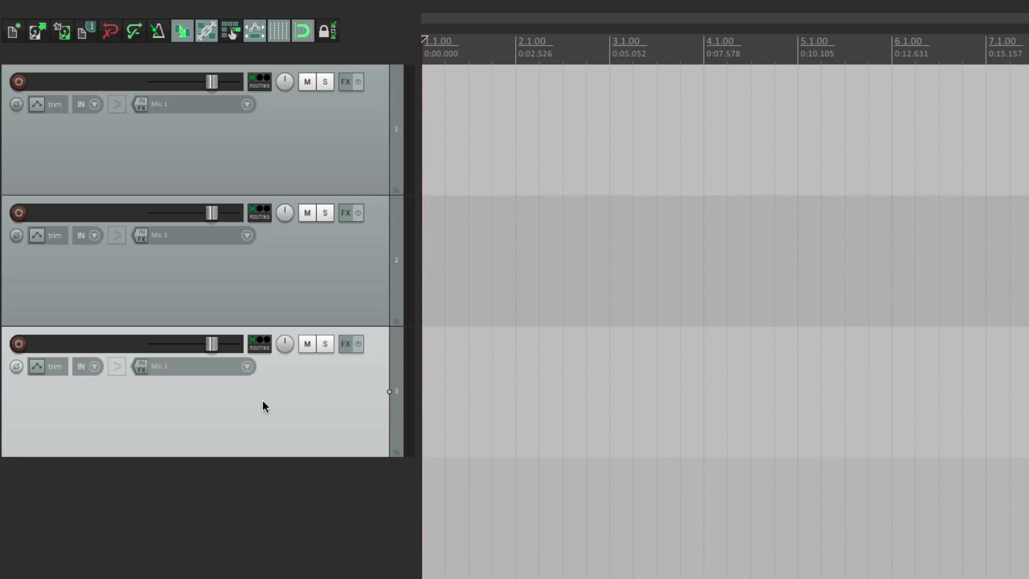
{"action": "key", "text": "Delete"}
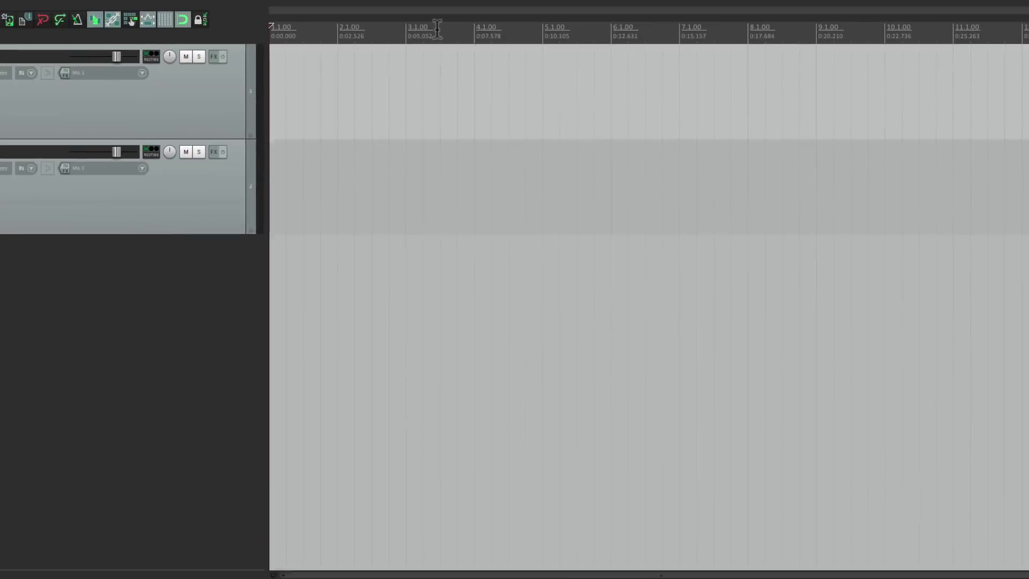
Add a third track and drop Drum Beat.wav onto track 1 at bar 3
{"action": "double_click", "coordinate": [187, 279]}
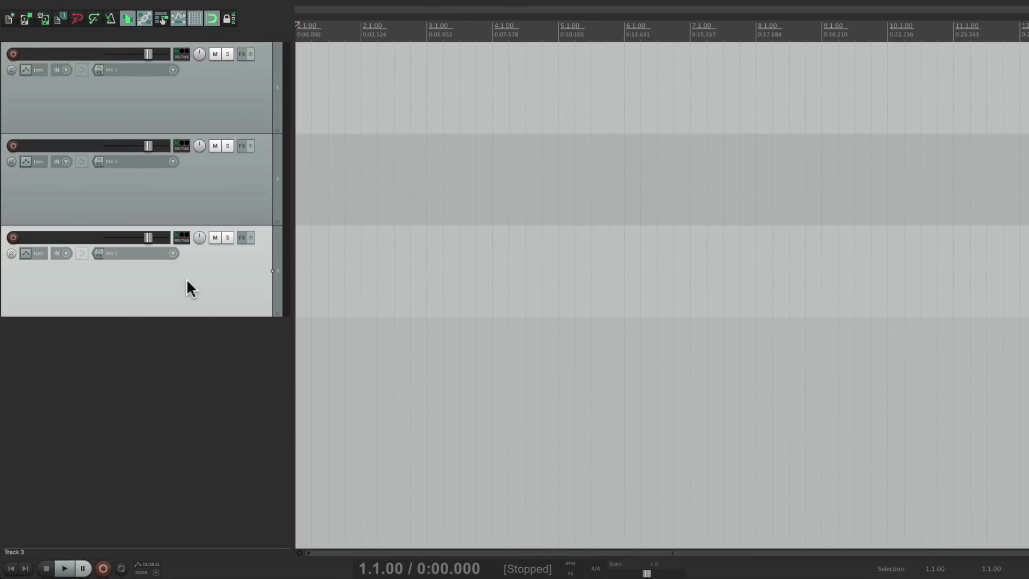
{"action": "left_click", "coordinate": [210, 358]}
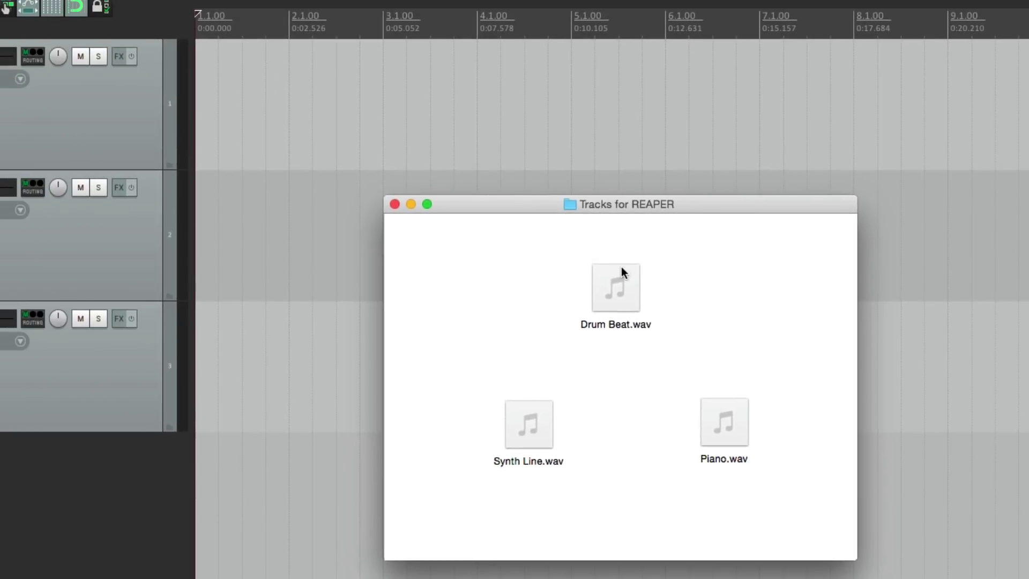
{"action": "mouse_move", "coordinate": [541, 166]}
{"action": "mouse_move", "coordinate": [619, 269]}
{"action": "left_mouse_down"}
{"action": "mouse_move", "coordinate": [515, 98]}
{"action": "mouse_move", "coordinate": [379, 88]}
{"action": "mouse_move", "coordinate": [379, 123]}
{"action": "mouse_move", "coordinate": [377, 87]}
{"action": "left_mouse_up"}
Play the project from just before the drum clip, then stop
{"action": "left_click", "coordinate": [368, 88]}
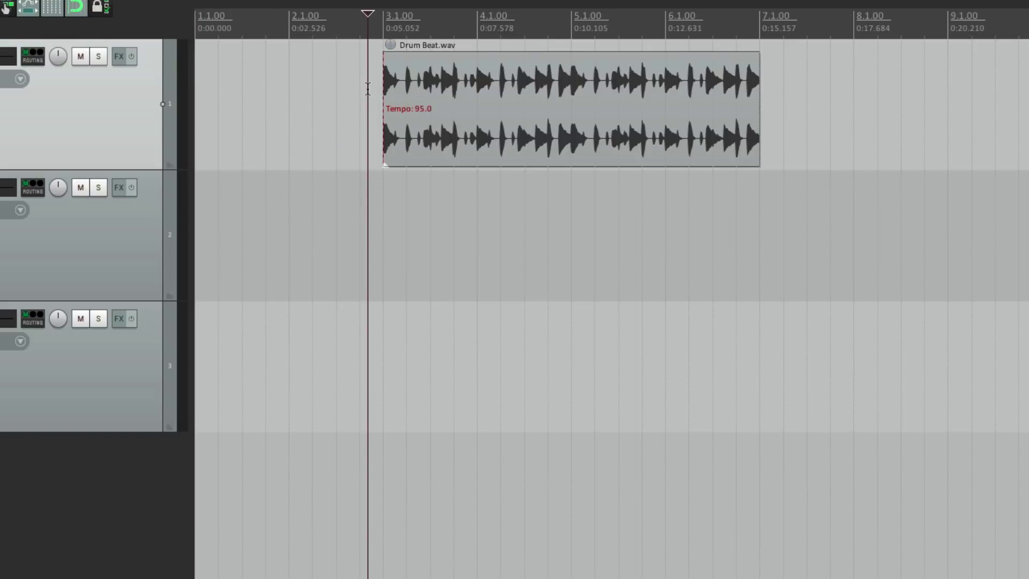
{"action": "key", "text": "space"}
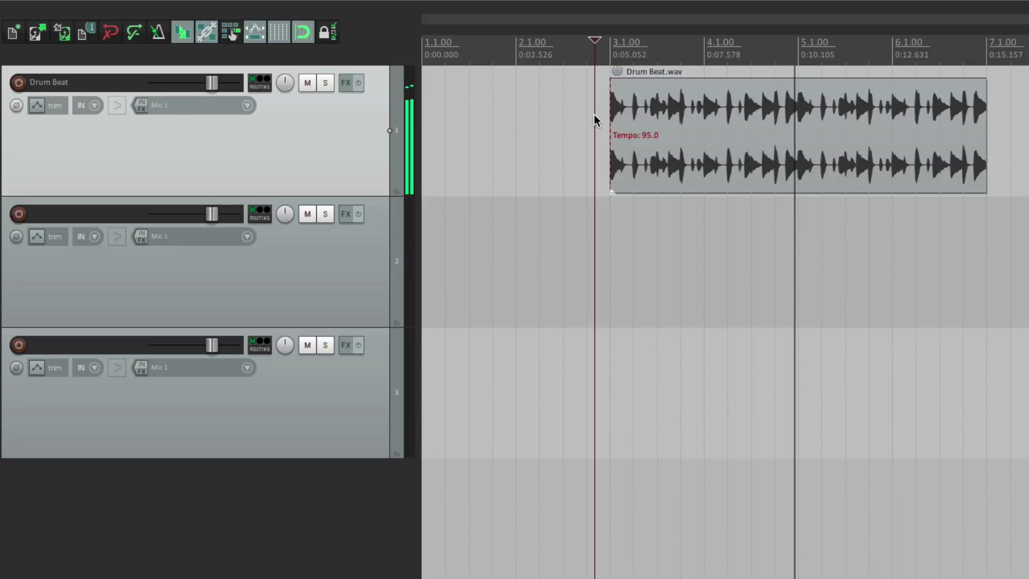
{"action": "key", "text": "space"}
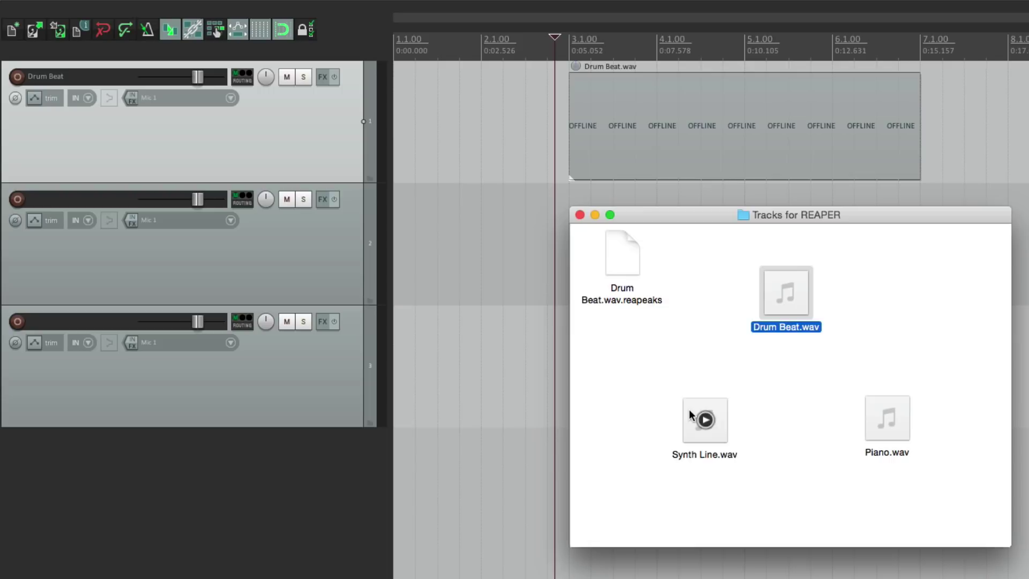
Place Synth Line.wav on track 2 at bar 3 and play it back
{"action": "left_click_drag", "start_coordinate": [689, 410], "coordinate": [666, 246]}
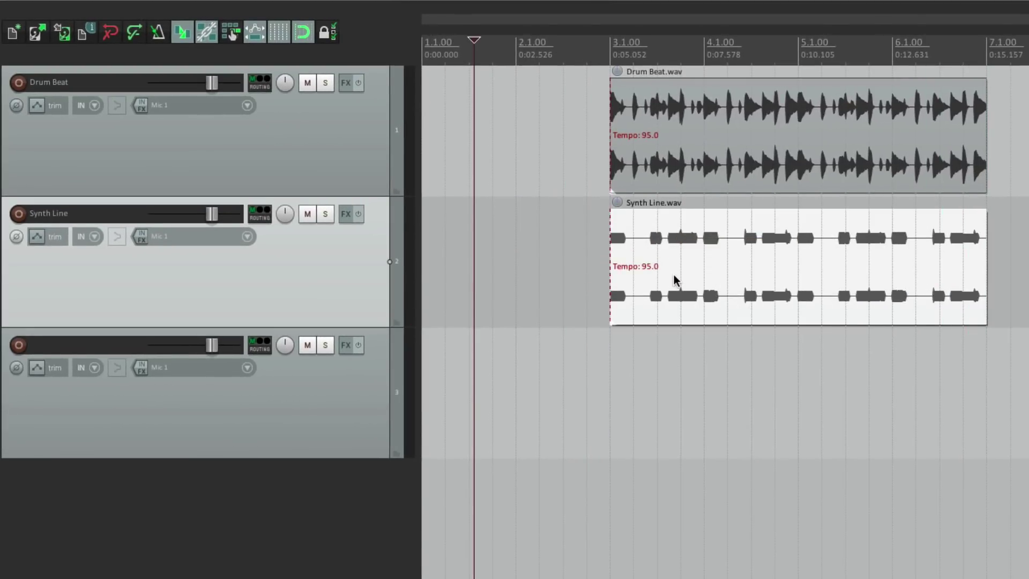
{"action": "left_click", "coordinate": [592, 248]}
{"action": "key", "text": "space"}
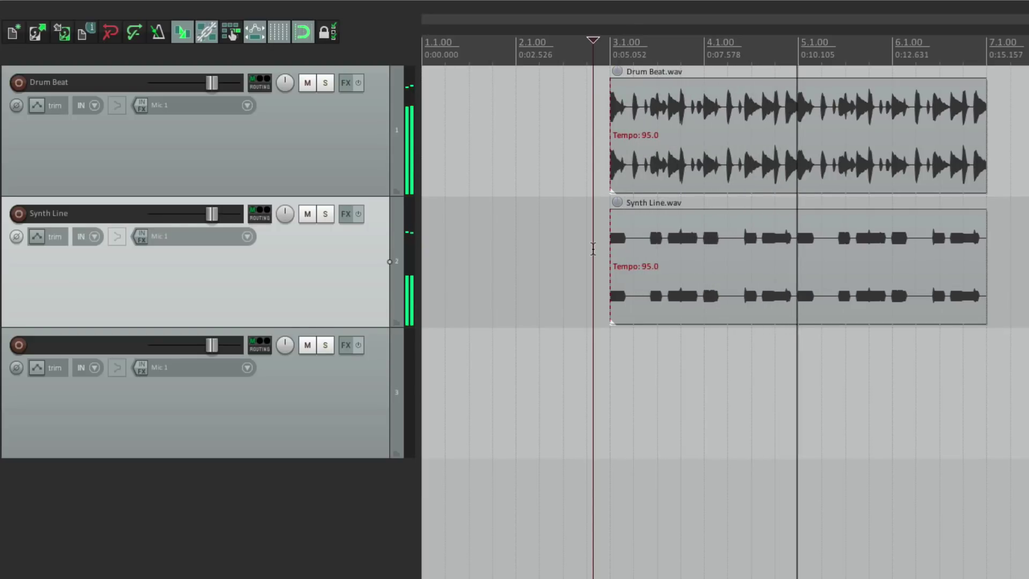
{"action": "key", "text": "space"}
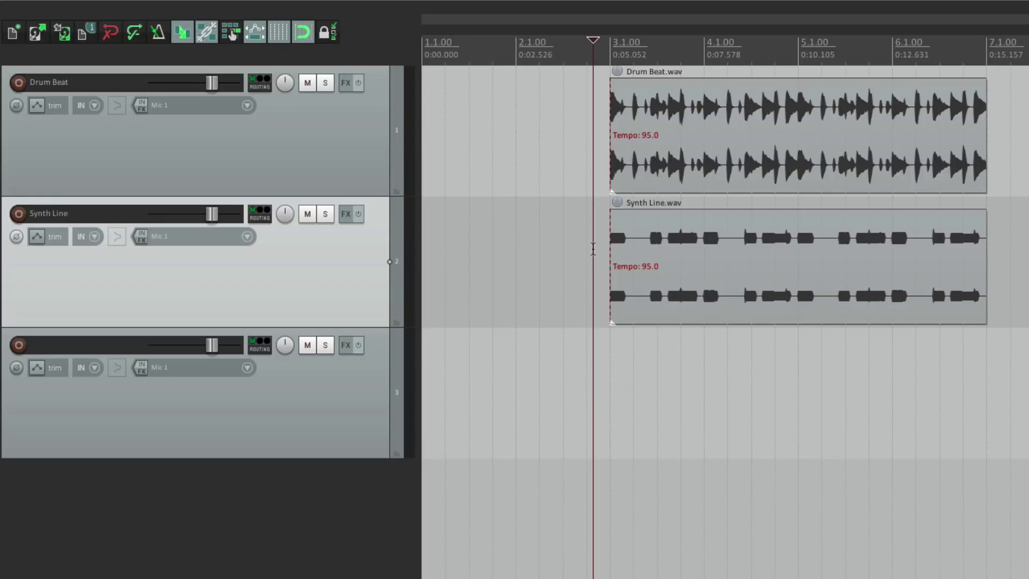
Place Piano.wav on track 3 at bar 3 and play all three tracks together
{"action": "key", "text": "super+Tab"}
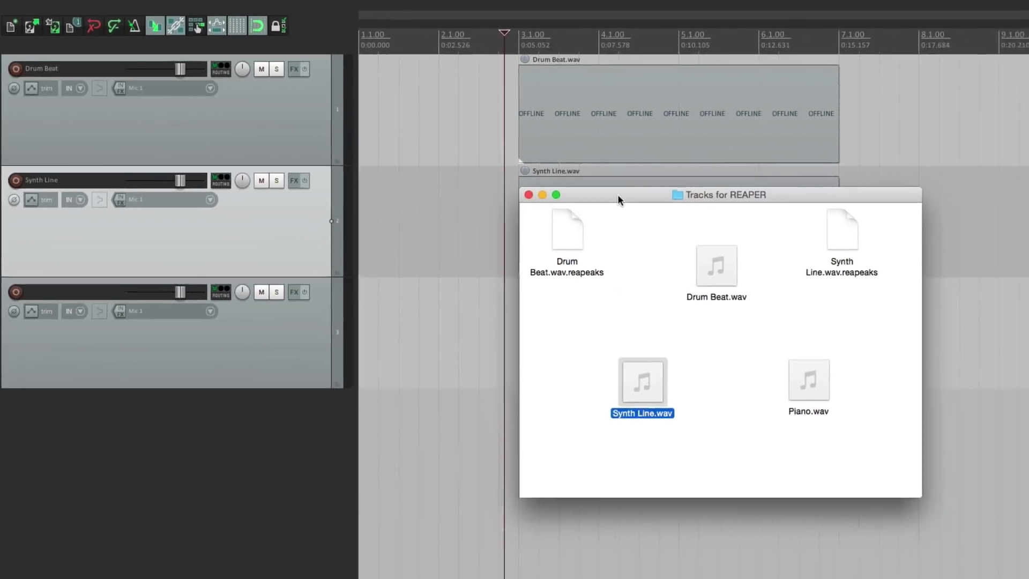
{"action": "left_click_drag", "start_coordinate": [617, 194], "coordinate": [845, 193]}
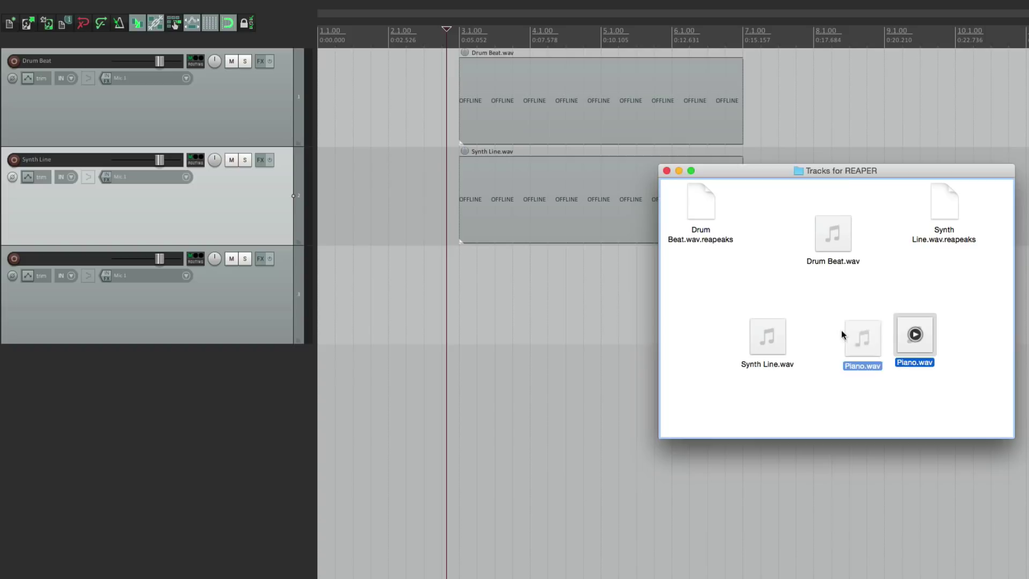
{"action": "left_click_drag", "start_coordinate": [842, 336], "coordinate": [461, 281]}
{"action": "left_click", "coordinate": [449, 278]}
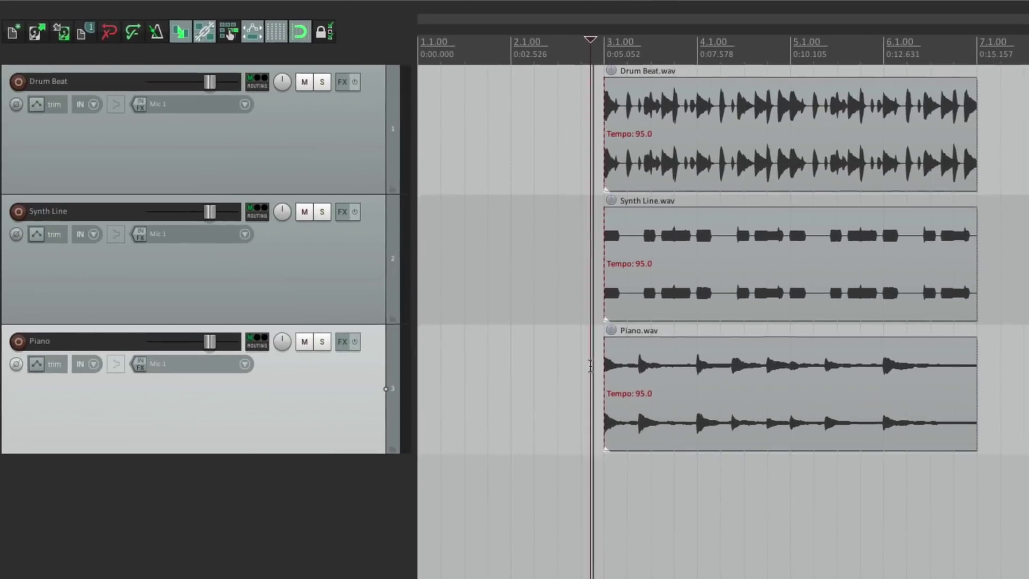
{"action": "key", "text": "space"}
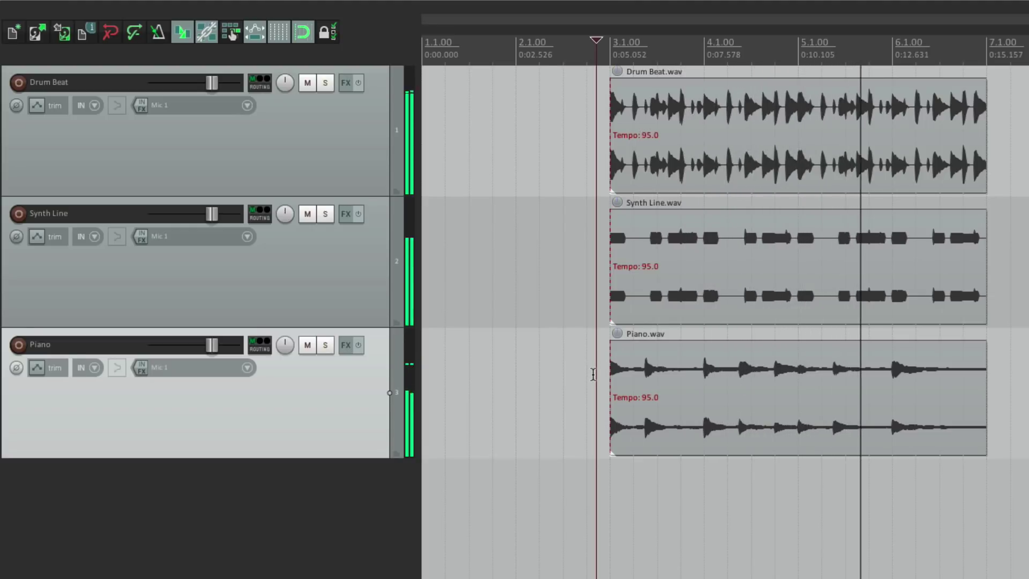
{"action": "key", "text": "space"}
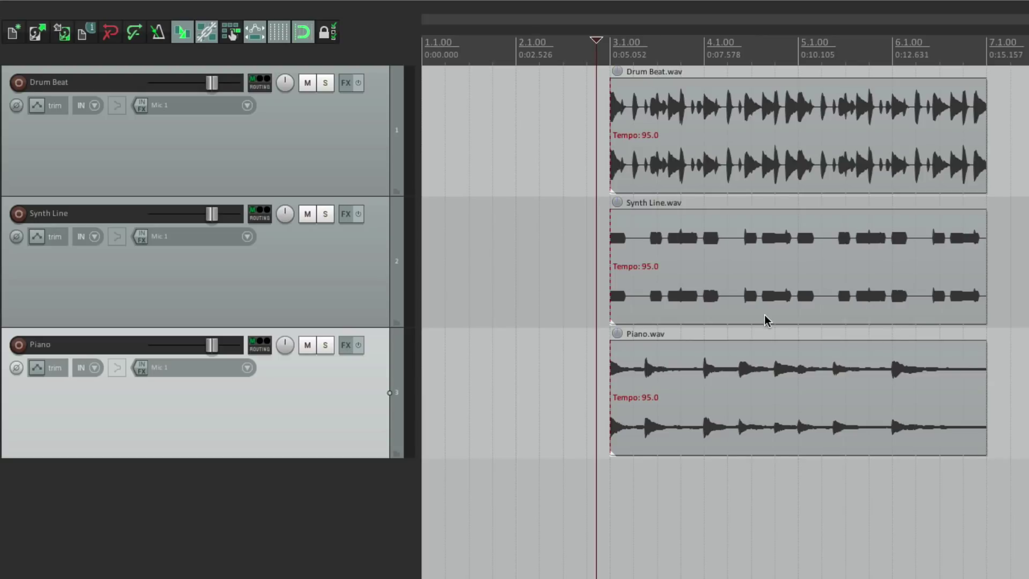
Move the Drum Beat clip to start at bar 2 and audition from there
{"action": "left_click_drag", "start_coordinate": [729, 101], "coordinate": [555, 193]}
{"action": "left_click", "coordinate": [514, 229]}
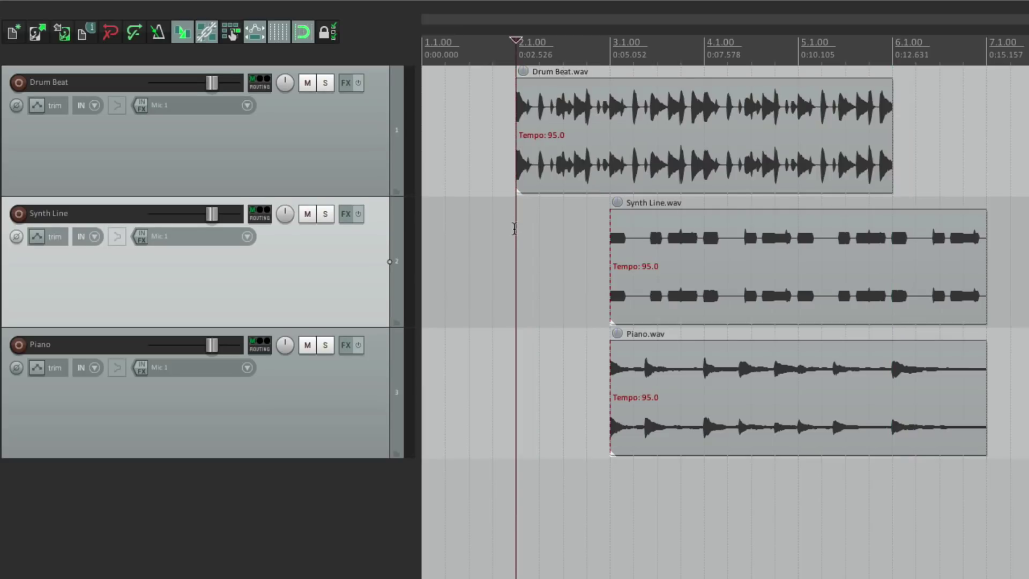
{"action": "key", "text": "space"}
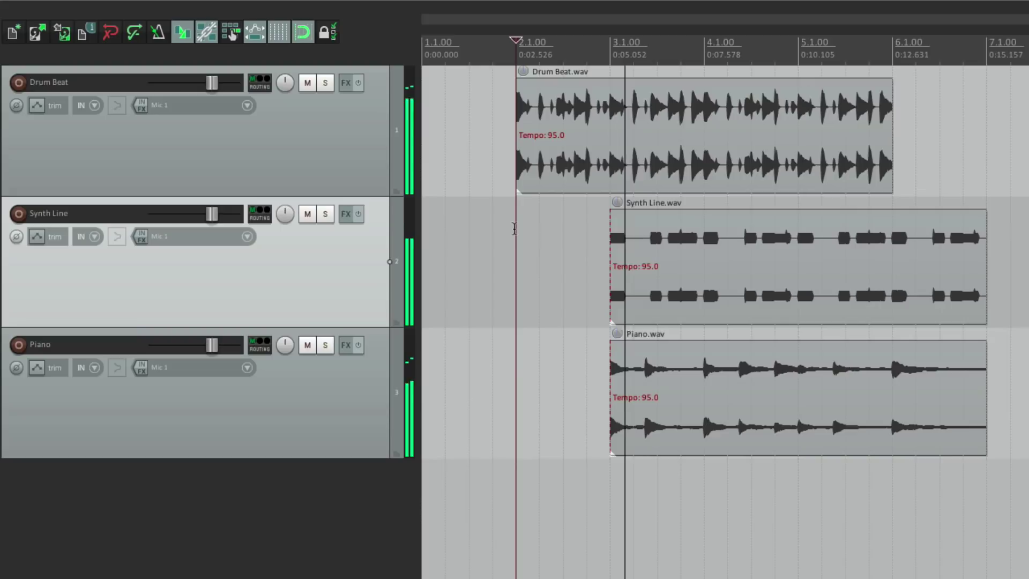
{"action": "key", "text": "space"}
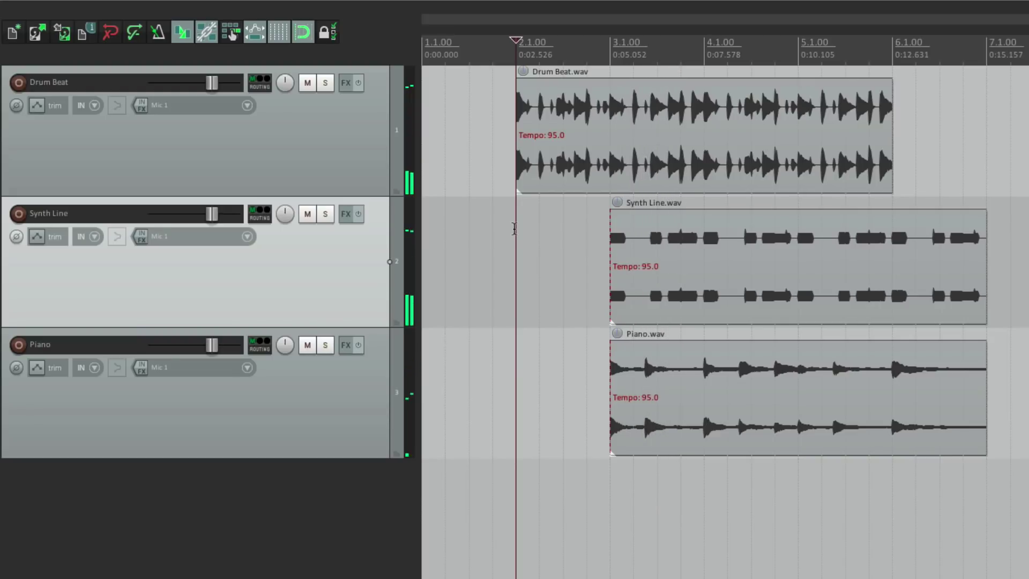
Move the Piano clip to start at bar 4 and audition from bar 3
{"action": "left_click_drag", "start_coordinate": [715, 387], "coordinate": [797, 391]}
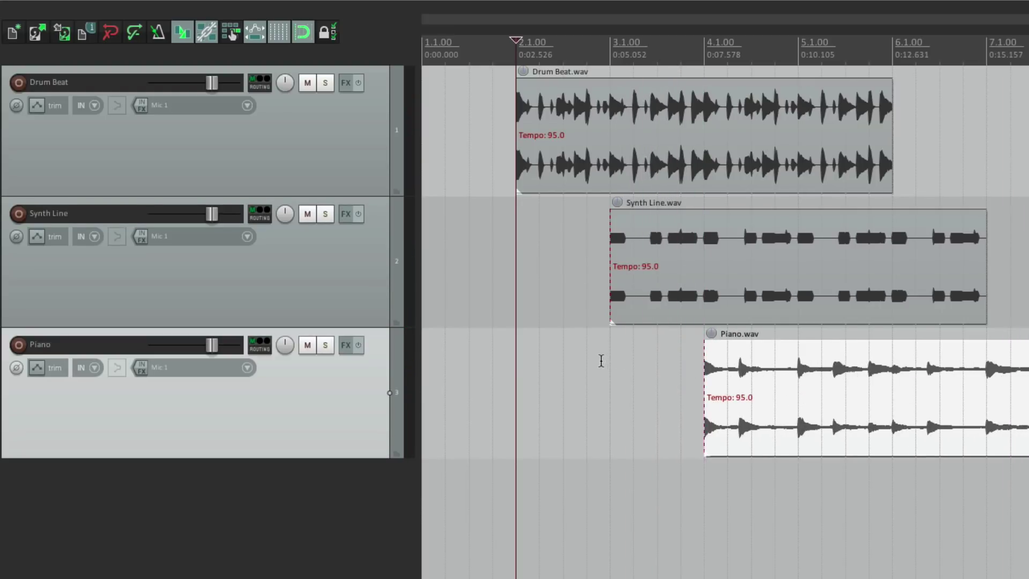
{"action": "left_click", "coordinate": [599, 362]}
{"action": "key", "text": "space"}
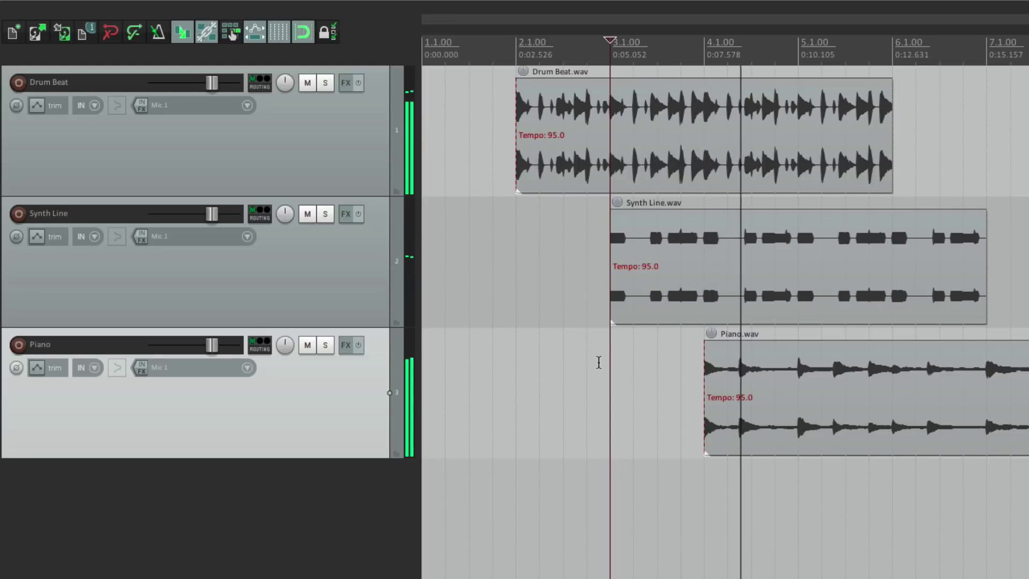
{"action": "key", "text": "space"}
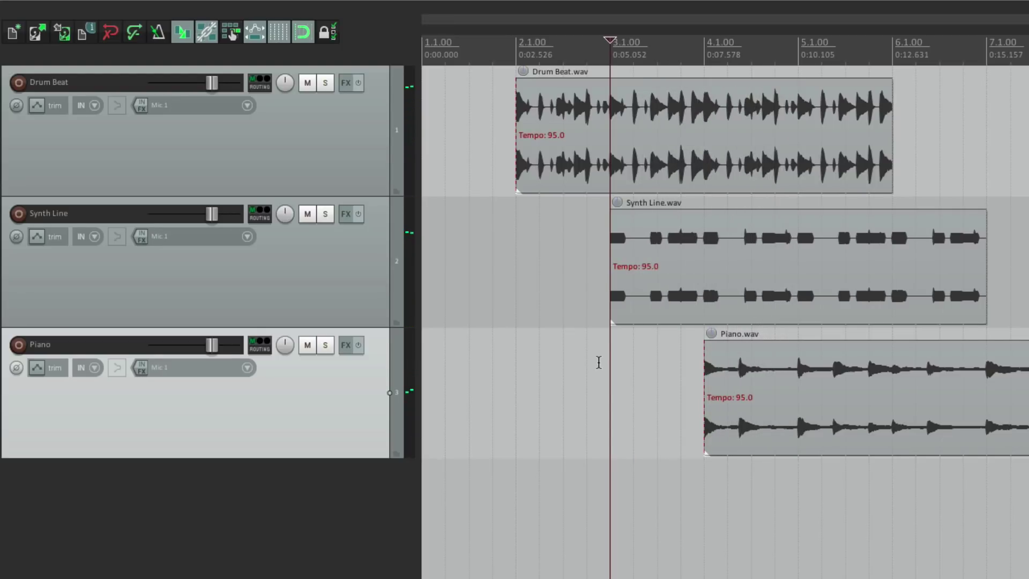
Delete the Drum Beat clip, then undo until all three clips start at bar 3 again
{"action": "left_click", "coordinate": [639, 120]}
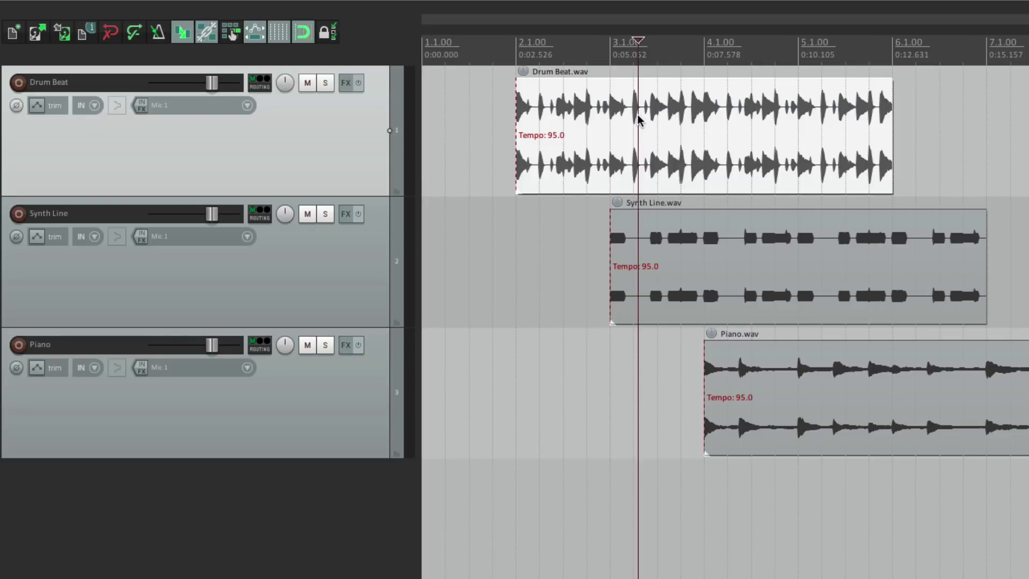
{"action": "key", "text": "Delete"}
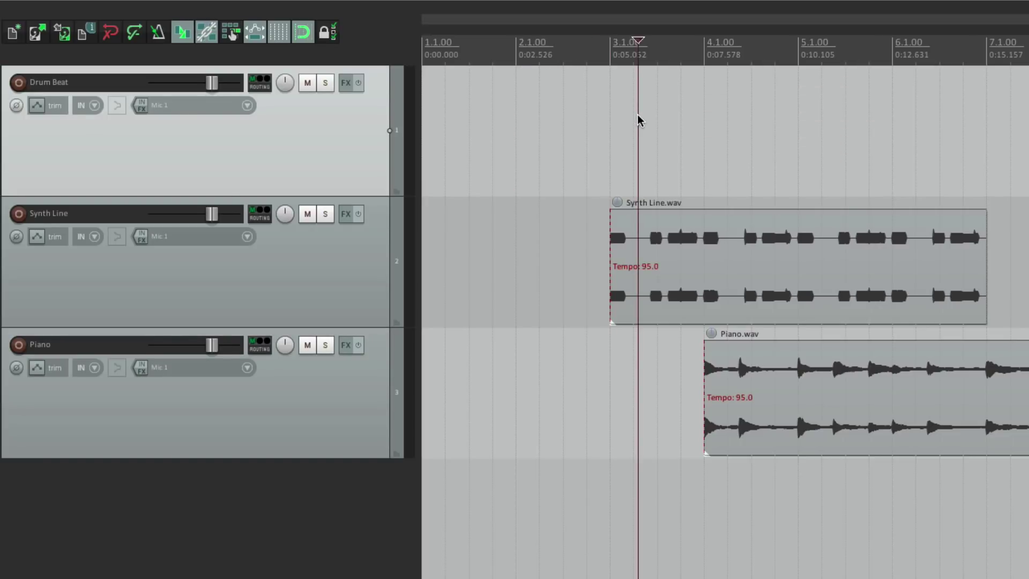
{"action": "key", "text": "ctrl+z"}
{"action": "key", "text": "ctrl+z"}
{"action": "key", "text": "ctrl+z"}
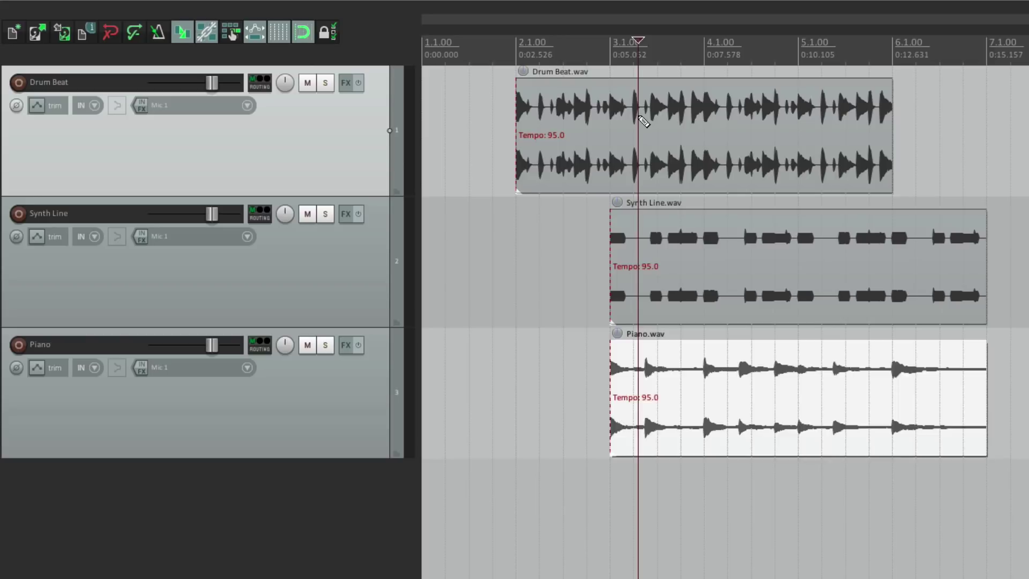
{"action": "key", "text": "ctrl+z"}
{"action": "key", "text": "ctrl+z"}
{"action": "key", "text": "ctrl+z"}
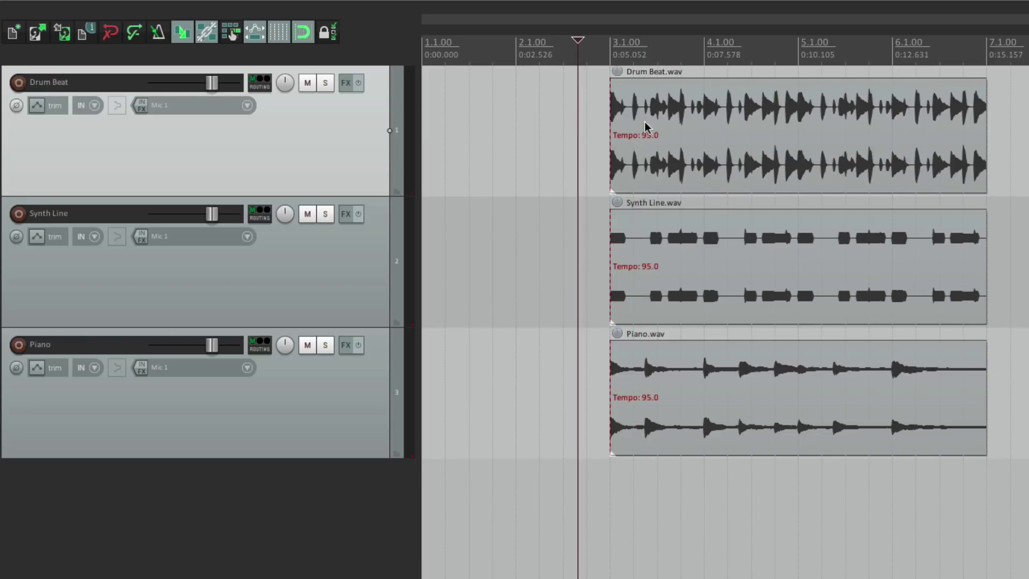
Try pasting a Drum Beat copy, undo it, and stretch the Drum Beat loop to bar 11
{"action": "left_click", "coordinate": [668, 116]}
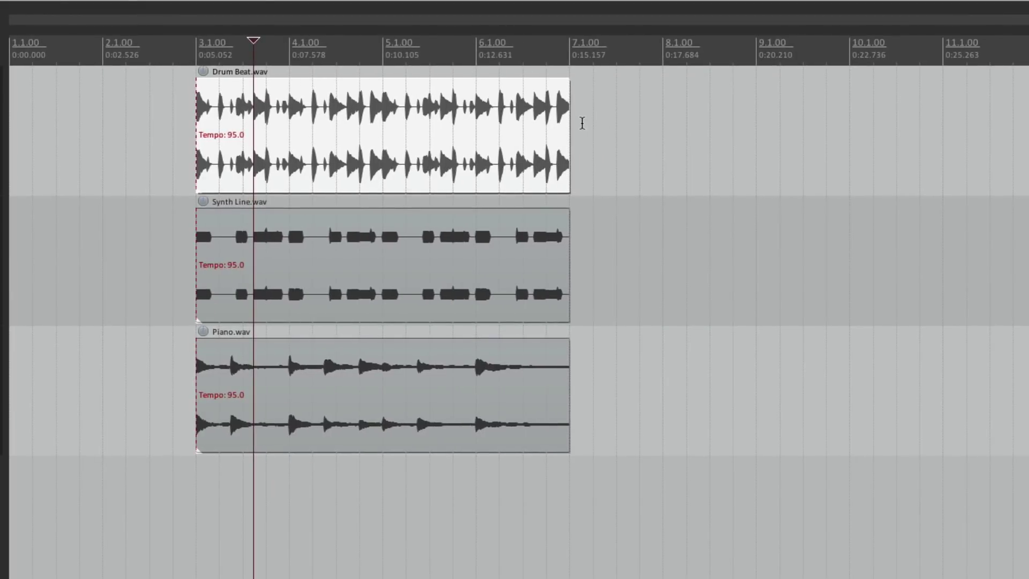
{"action": "left_click", "coordinate": [993, 127]}
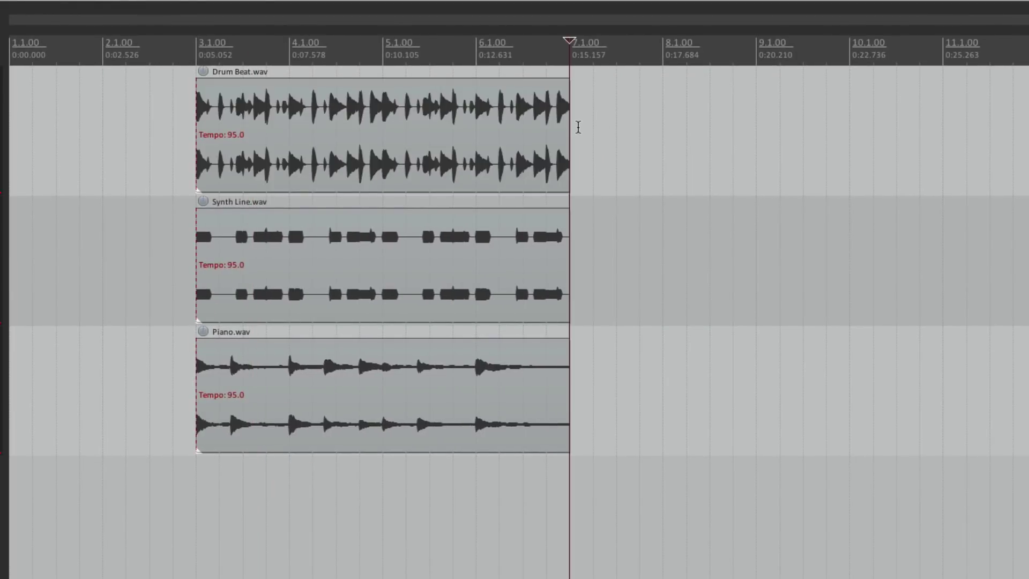
{"action": "key", "text": "ctrl+v"}
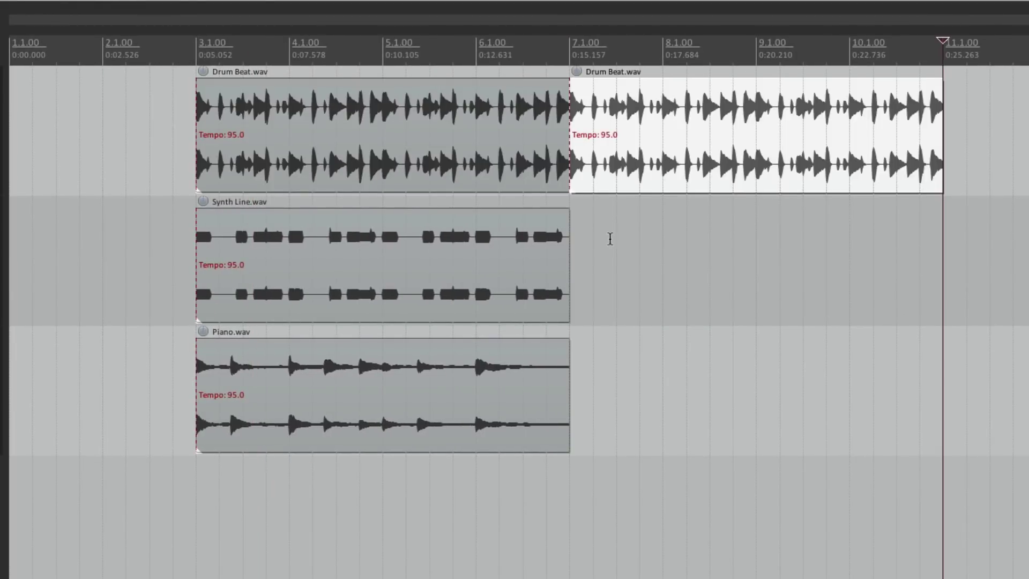
{"action": "key", "text": "ctrl+z"}
{"action": "left_click_drag", "start_coordinate": [569, 160], "coordinate": [851, 158]}
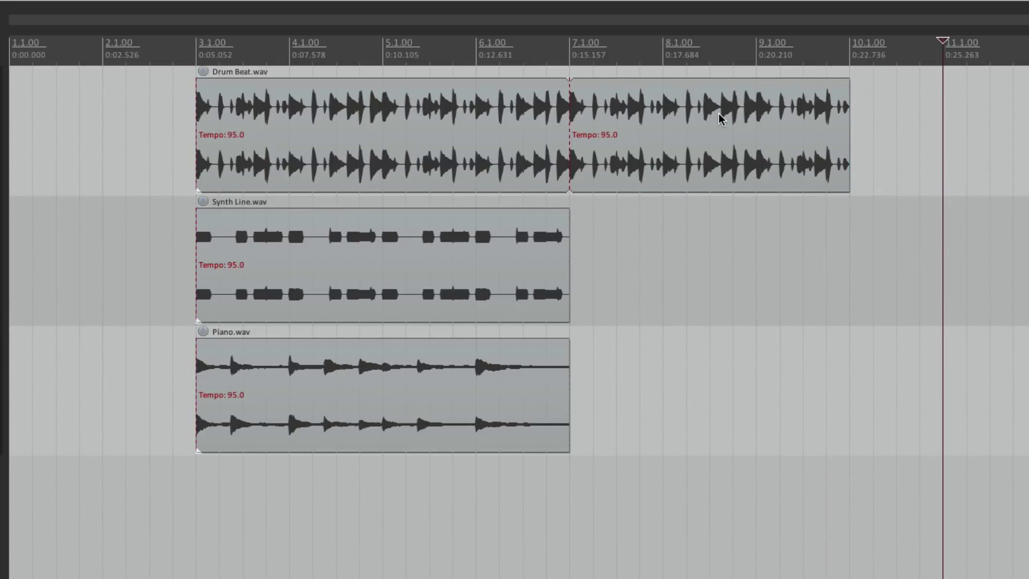
{"action": "left_click_drag", "start_coordinate": [851, 133], "coordinate": [943, 135]}
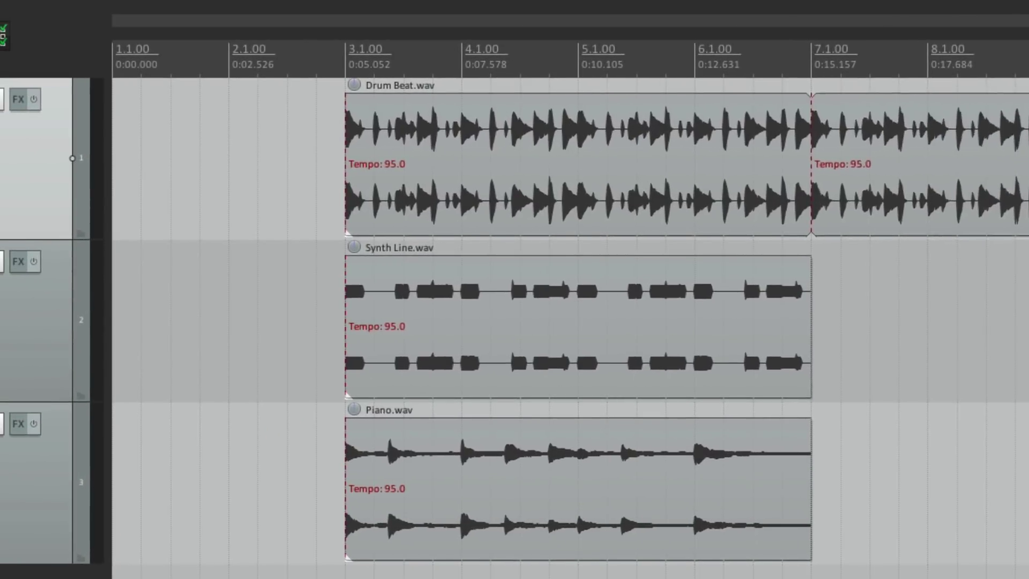
Undo the loop extension, give all three clips a curved fade-in, and play it back
{"action": "key", "text": "ctrl+z"}
{"action": "left_click", "coordinate": [298, 109]}
{"action": "left_click", "coordinate": [482, 279], "text": "ctrl"}
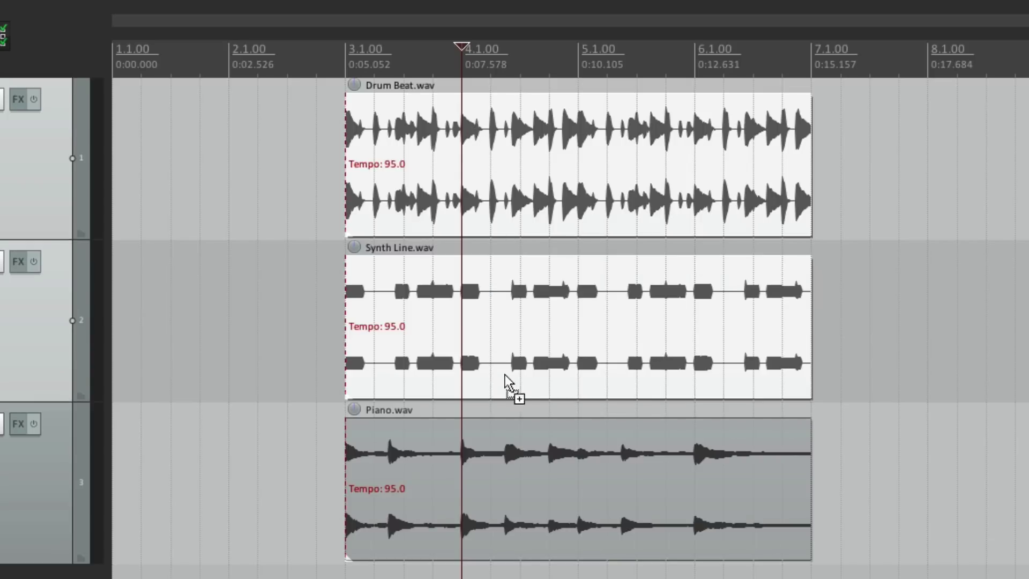
{"action": "left_click", "coordinate": [510, 439], "text": "ctrl"}
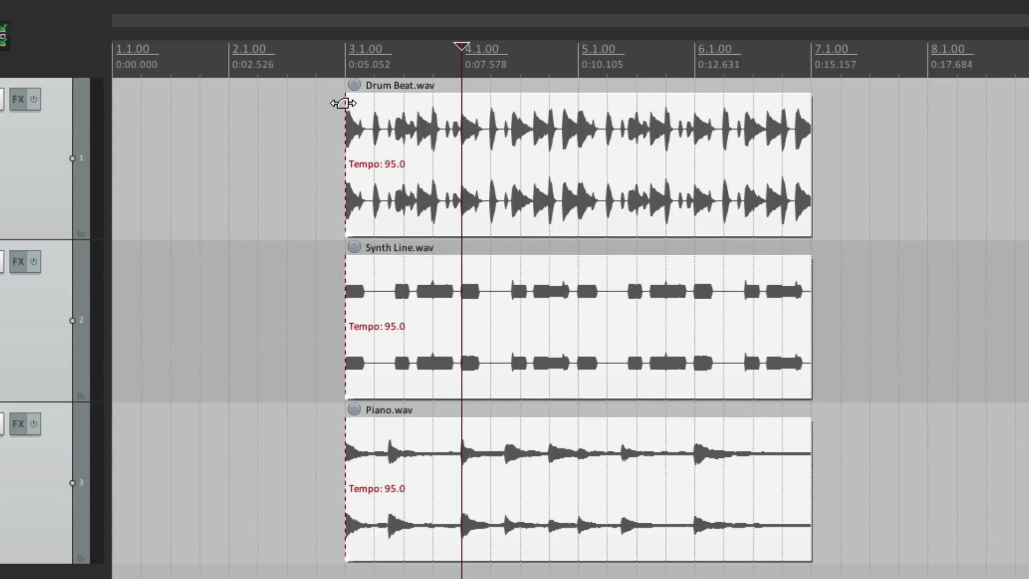
{"action": "left_click_drag", "start_coordinate": [346, 101], "coordinate": [583, 123]}
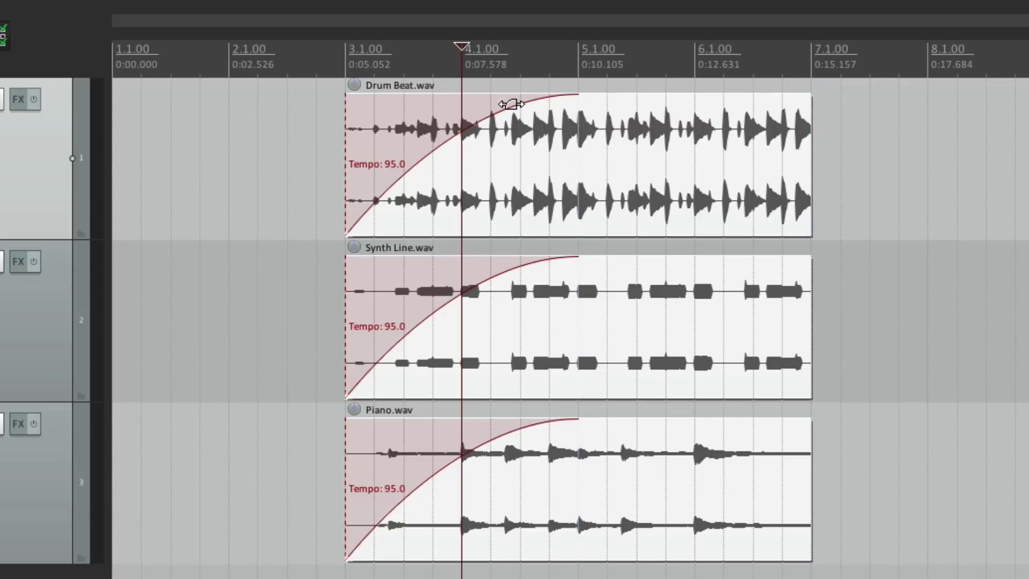
{"action": "right_click", "coordinate": [511, 105]}
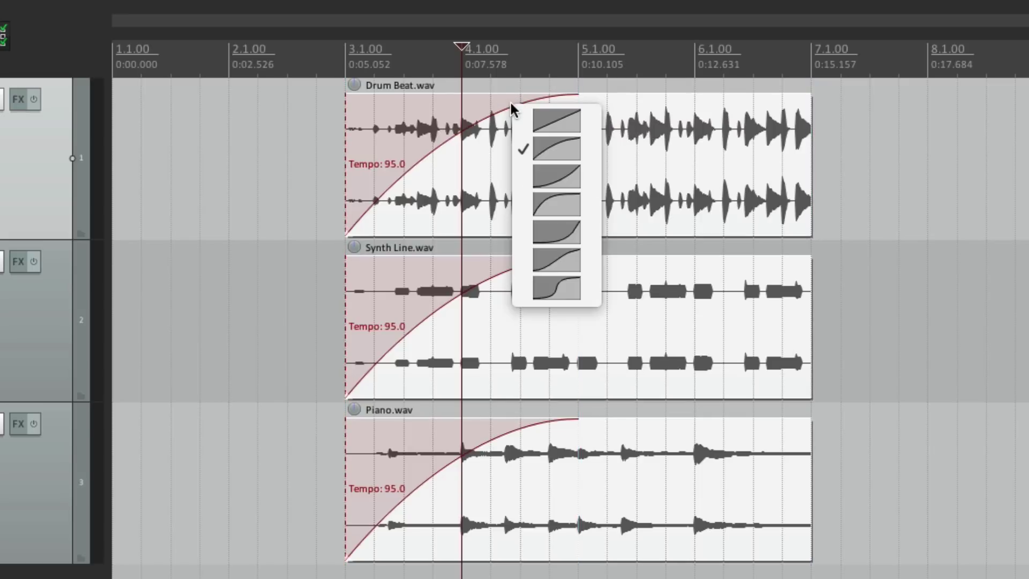
{"action": "left_click", "coordinate": [568, 175]}
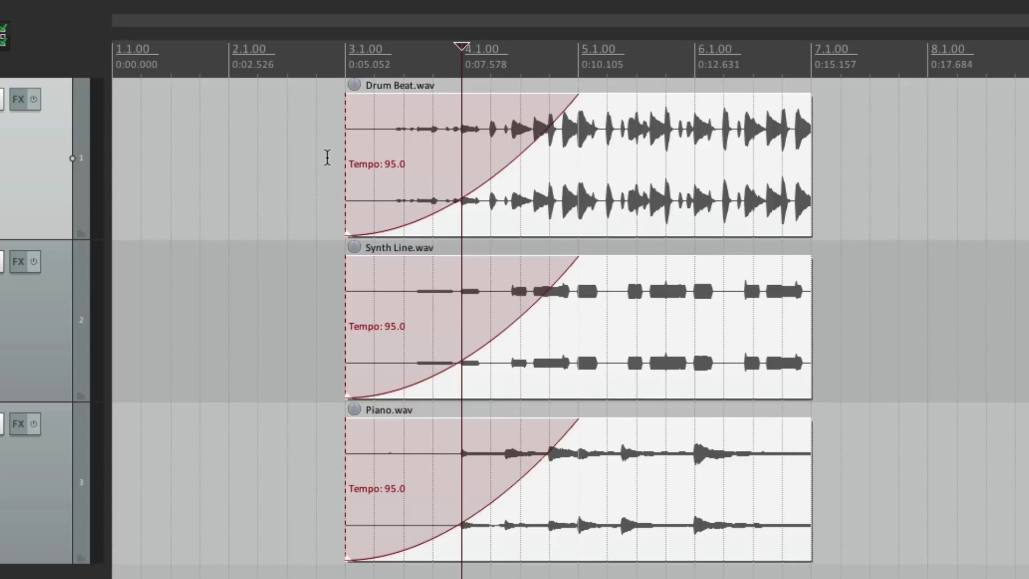
{"action": "left_click", "coordinate": [327, 158]}
{"action": "key", "text": "space"}
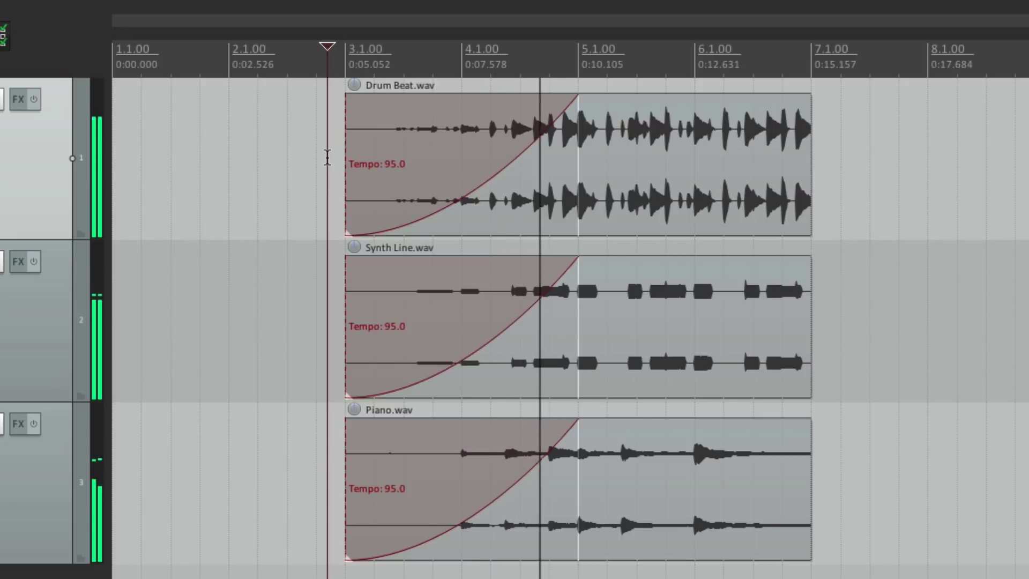
{"action": "key", "text": "space"}
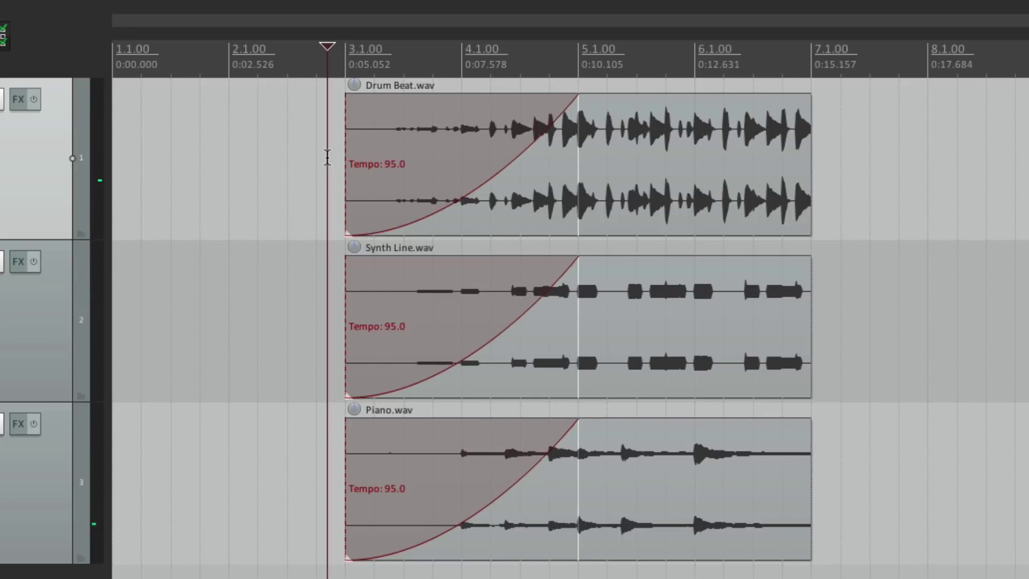
Add a steep-curve fade-out to all three clips and listen to the result
{"action": "left_click", "coordinate": [730, 149]}
{"action": "left_click", "coordinate": [772, 370], "text": "ctrl"}
{"action": "left_click", "coordinate": [773, 487], "text": "ctrl"}
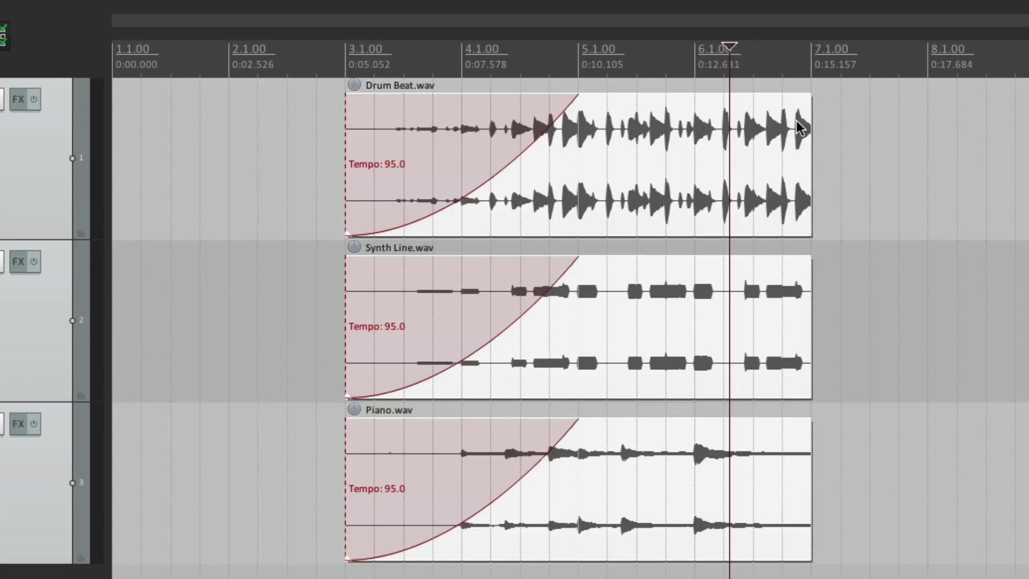
{"action": "left_click_drag", "start_coordinate": [804, 98], "coordinate": [574, 164]}
{"action": "right_click", "coordinate": [689, 135]}
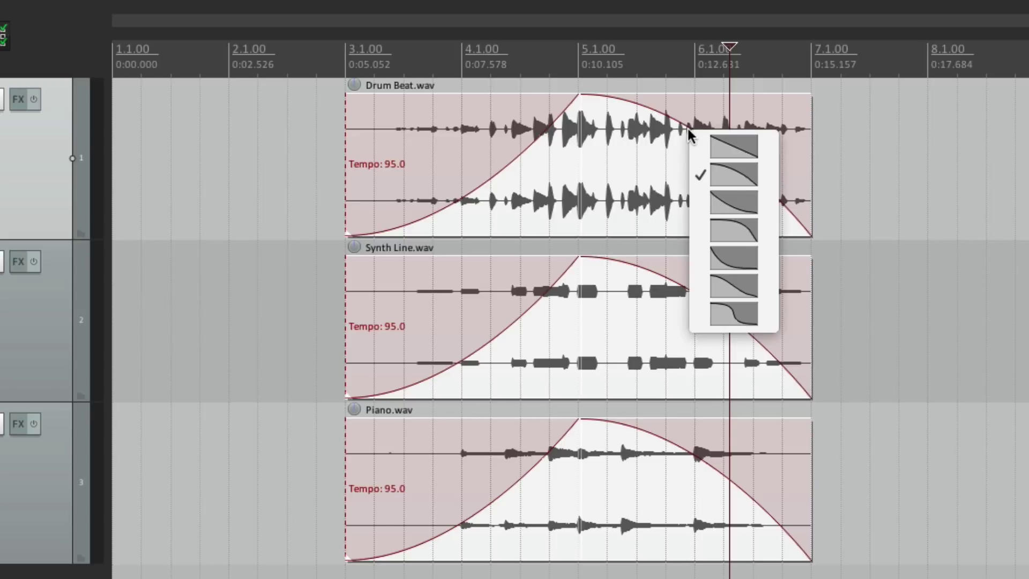
{"action": "left_click", "coordinate": [707, 259]}
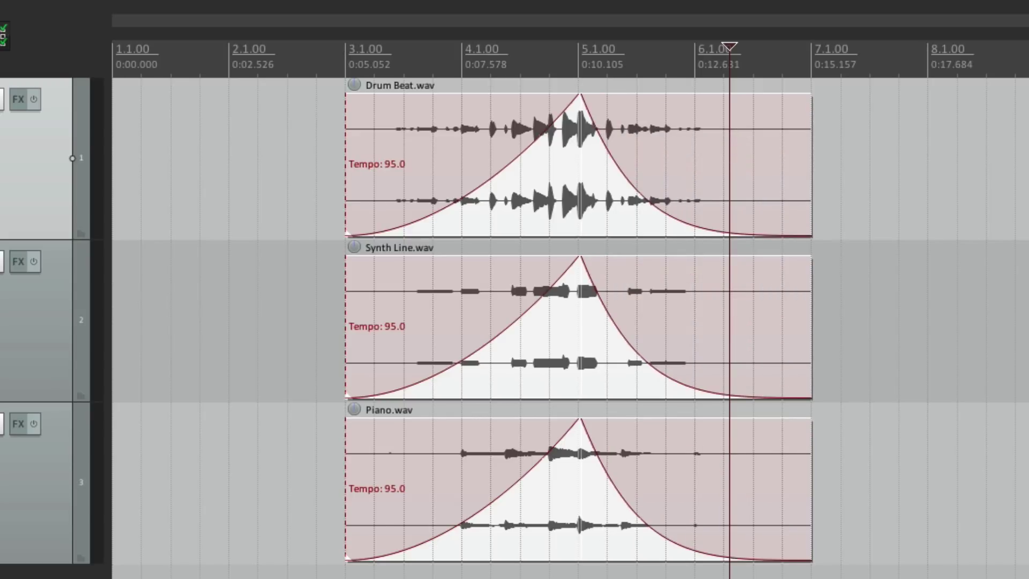
{"action": "left_click", "coordinate": [562, 569]}
{"action": "key", "text": "space"}
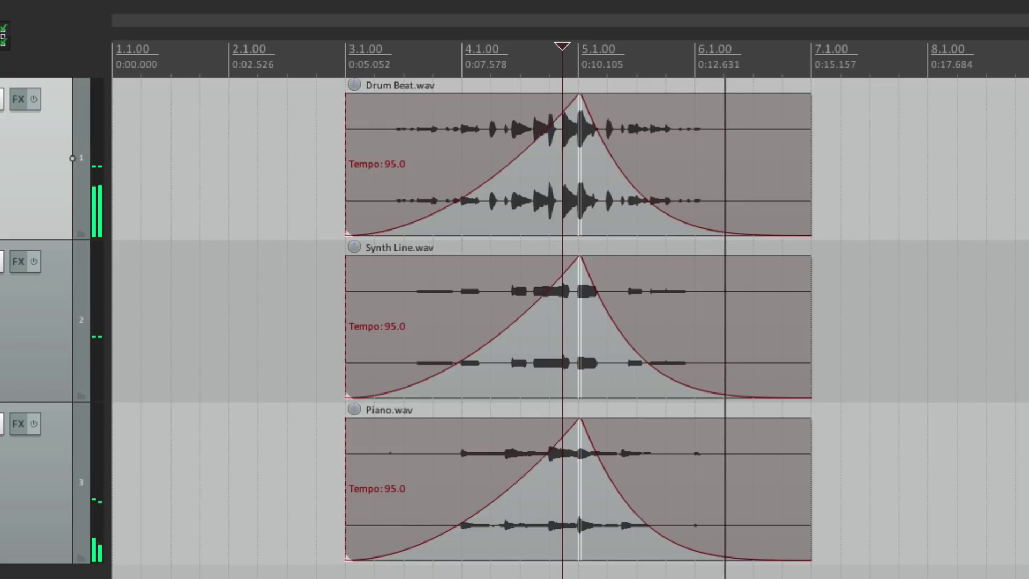
{"action": "key", "text": "space"}
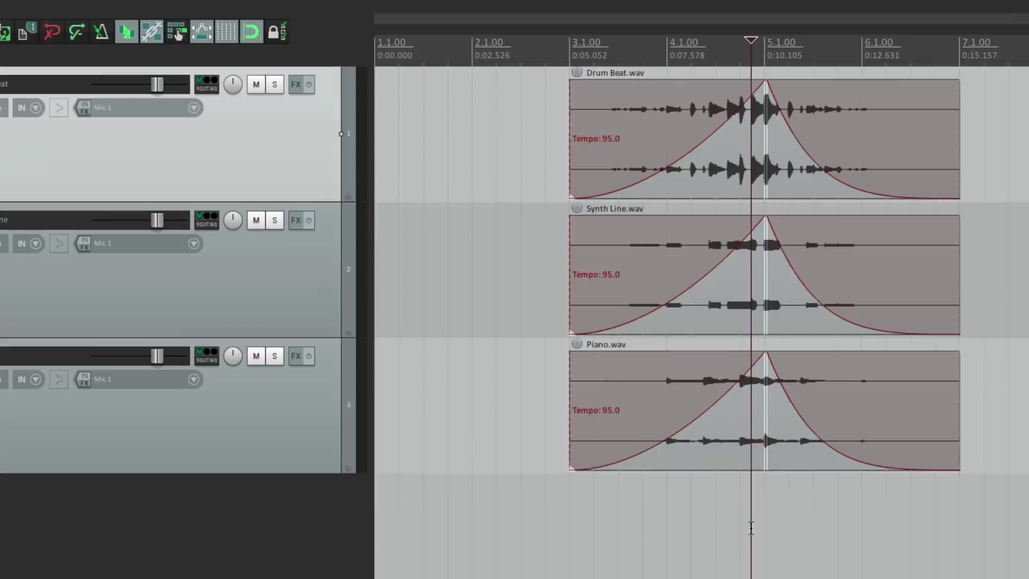
Insert and delete an empty fourth track, then undo the fades on all three clips
{"action": "key", "text": "ctrl+t"}
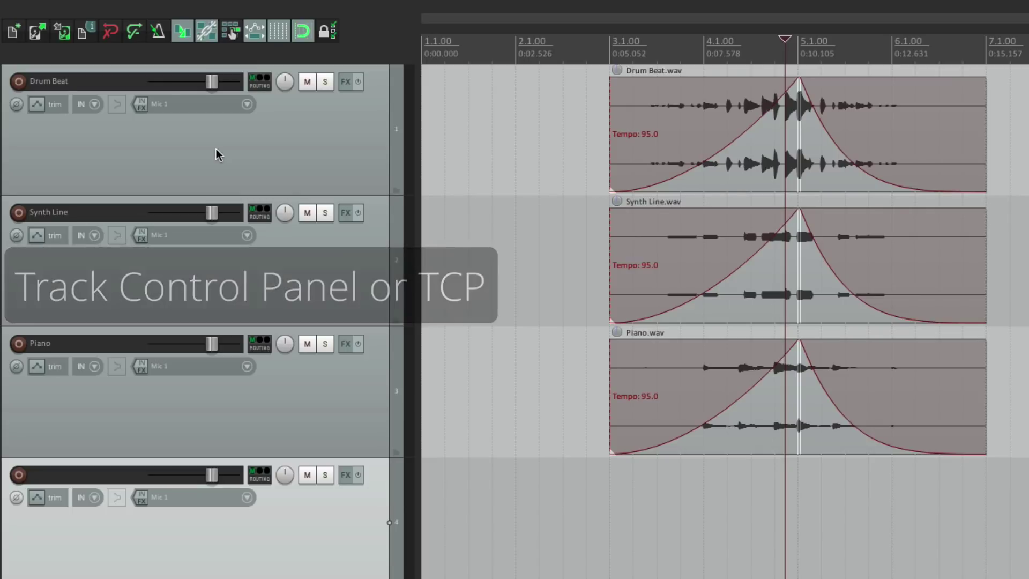
{"action": "key", "text": "Delete"}
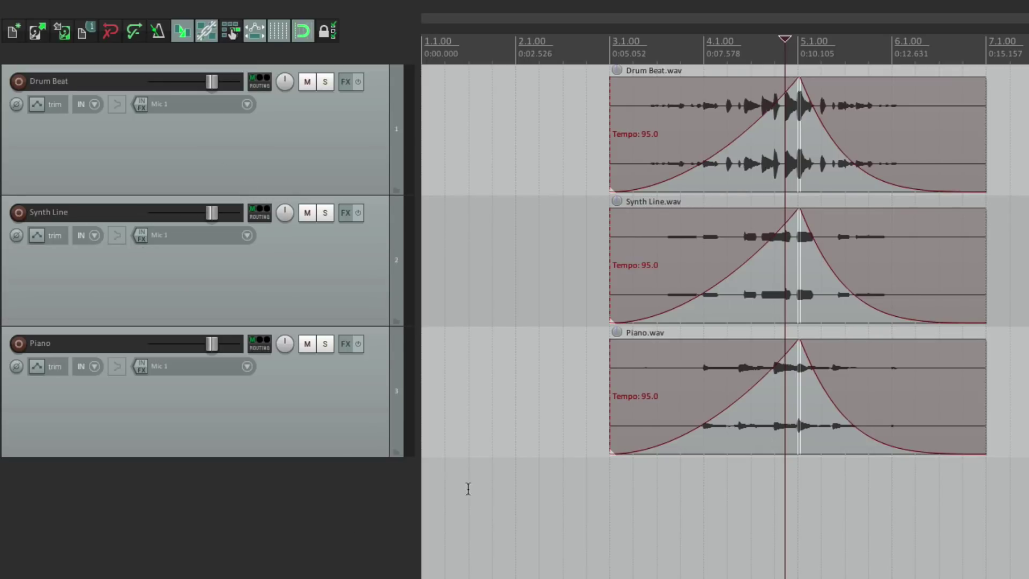
{"action": "left_click_drag", "start_coordinate": [669, 99], "coordinate": [702, 209]}
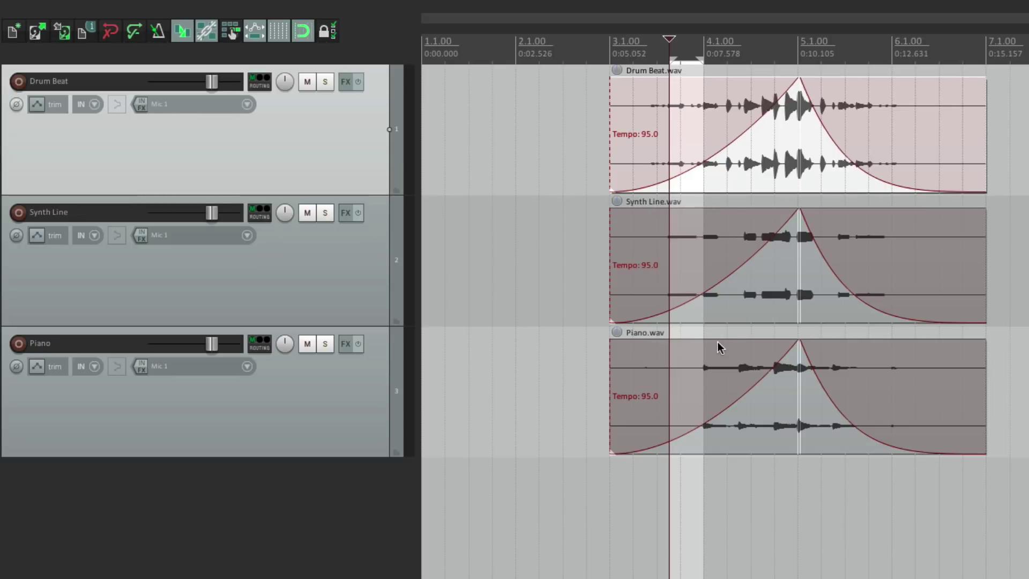
{"action": "key", "text": "ctrl+z"}
{"action": "left_click", "coordinate": [588, 122]}
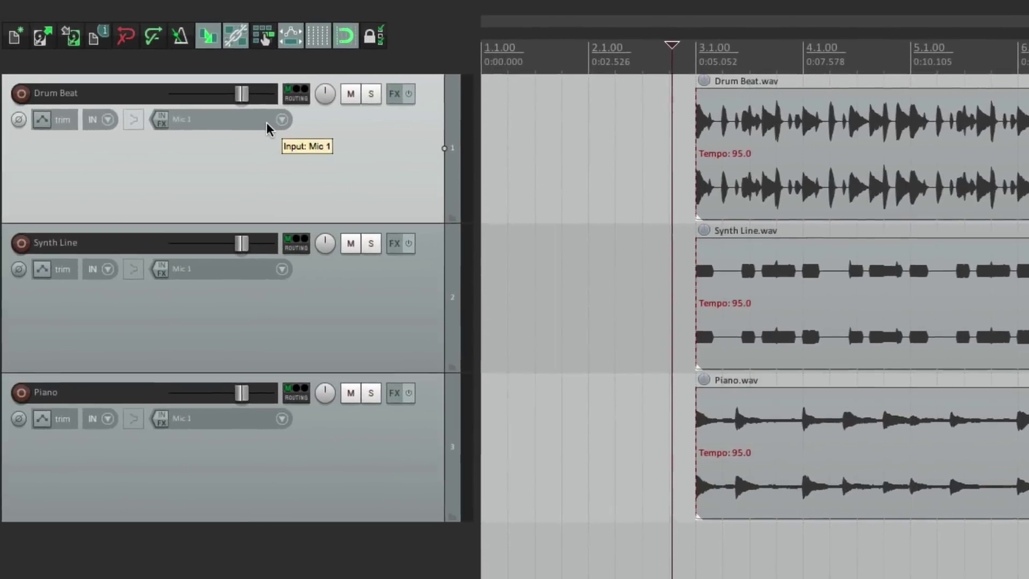
Pull the Synth Line and Piano volumes to -inf and play the drums alone
{"action": "left_click_drag", "start_coordinate": [248, 256], "coordinate": [130, 272]}
{"action": "left_click_drag", "start_coordinate": [248, 405], "coordinate": [144, 413]}
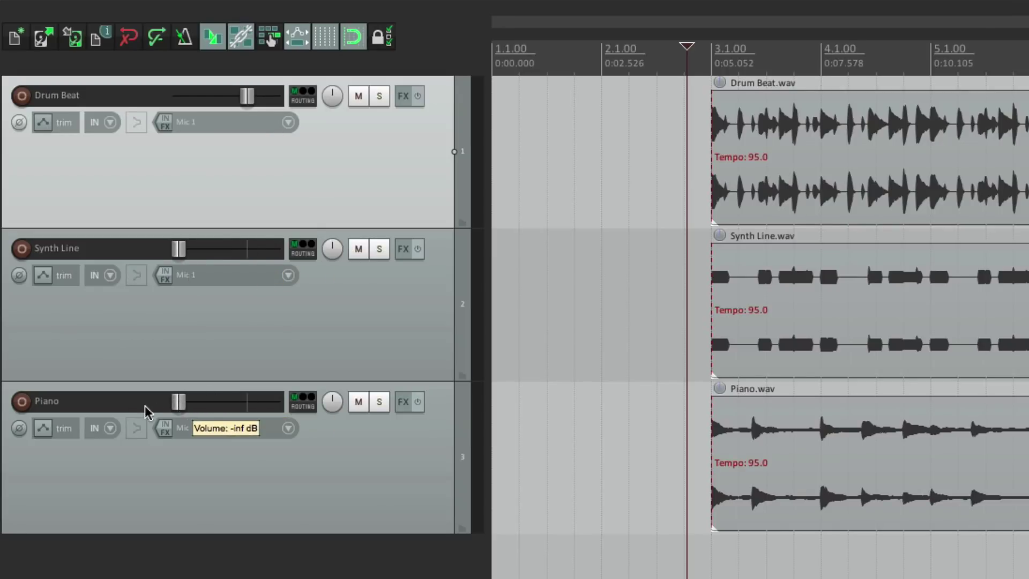
{"action": "left_click", "coordinate": [694, 175]}
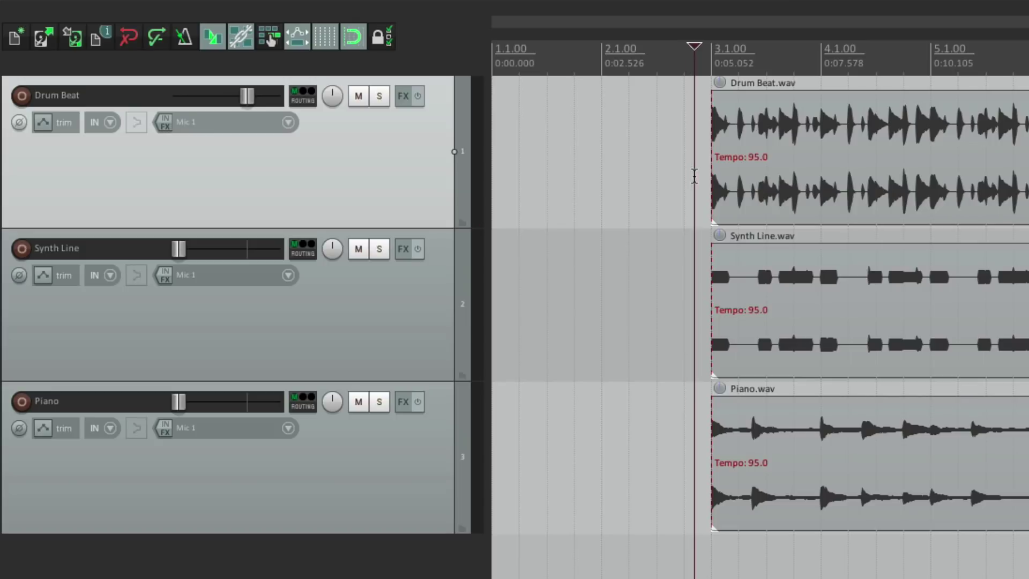
{"action": "key", "text": "space"}
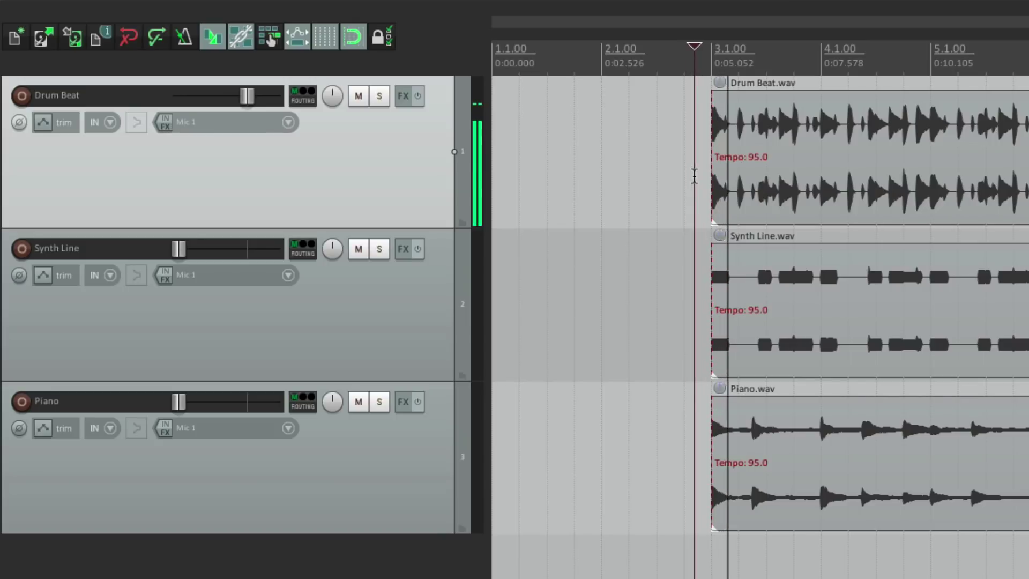
{"action": "key", "text": "space"}
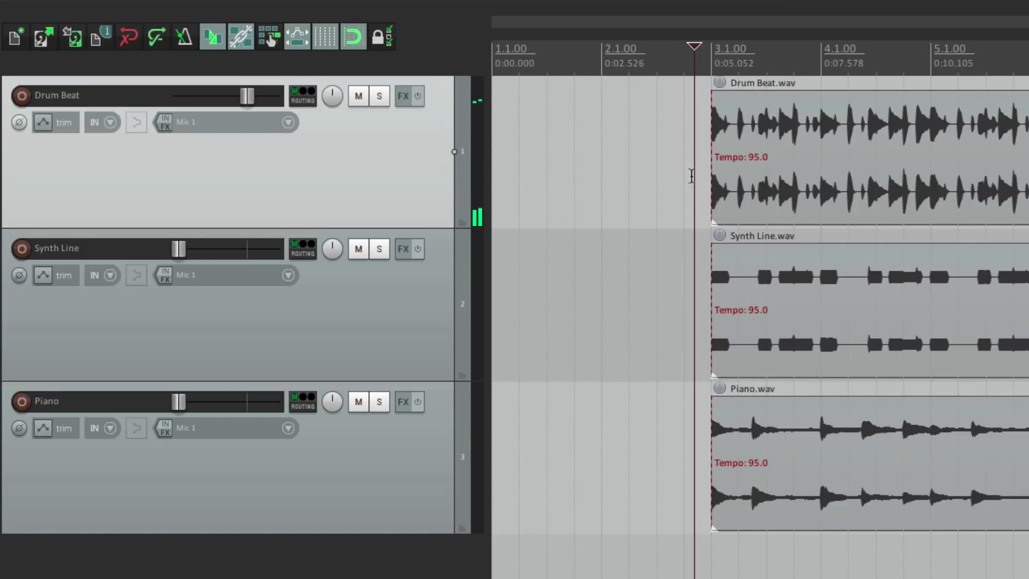
While playing, raise Synth Line to about -4 dB and Piano to roughly -7 dB
{"action": "mouse_move", "coordinate": [179, 257]}
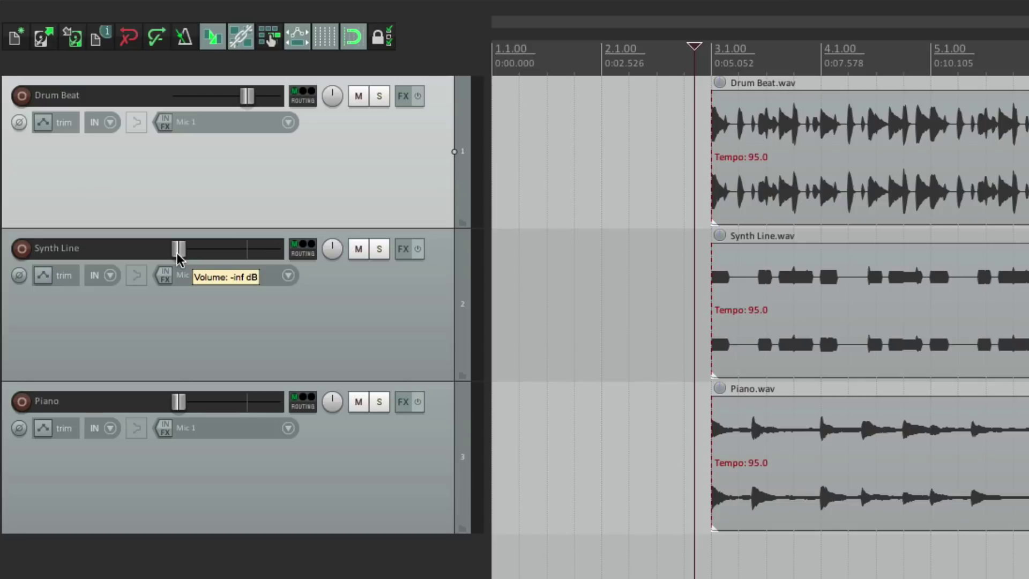
{"action": "key", "text": "space"}
{"action": "left_click_drag", "start_coordinate": [177, 256], "coordinate": [237, 255]}
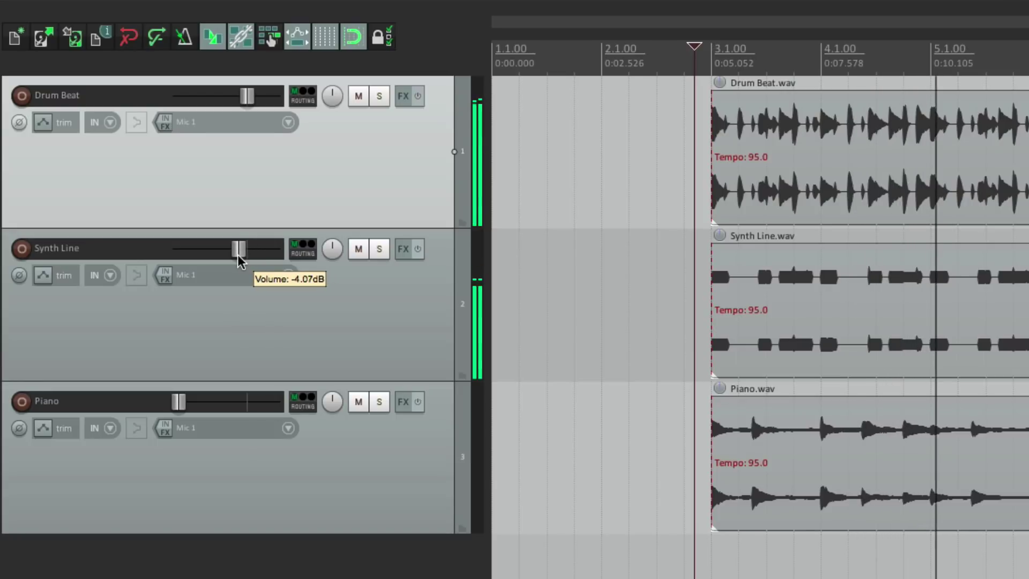
{"action": "key", "text": "space"}
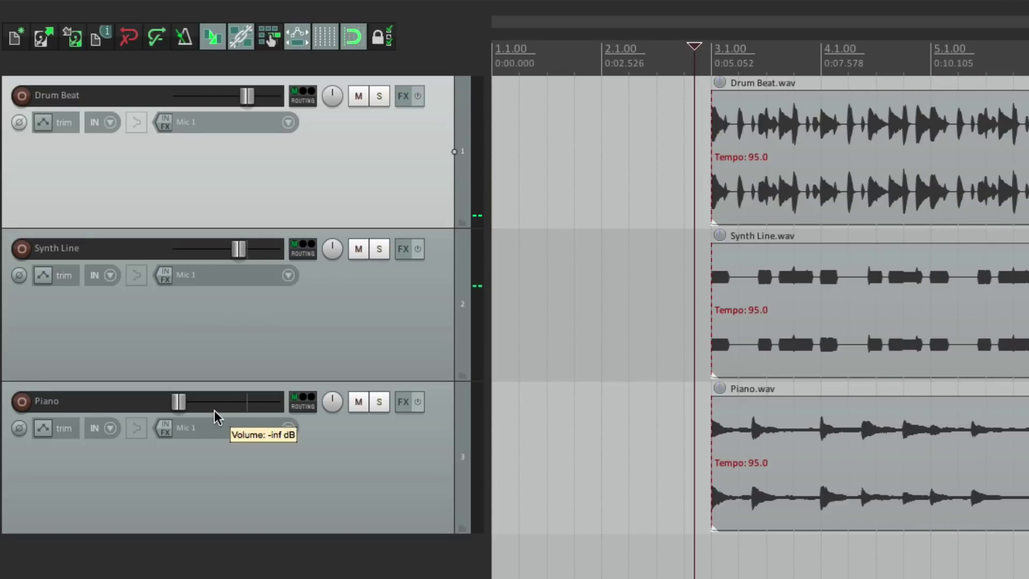
{"action": "key", "text": "space"}
{"action": "left_click_drag", "start_coordinate": [177, 404], "coordinate": [234, 404]}
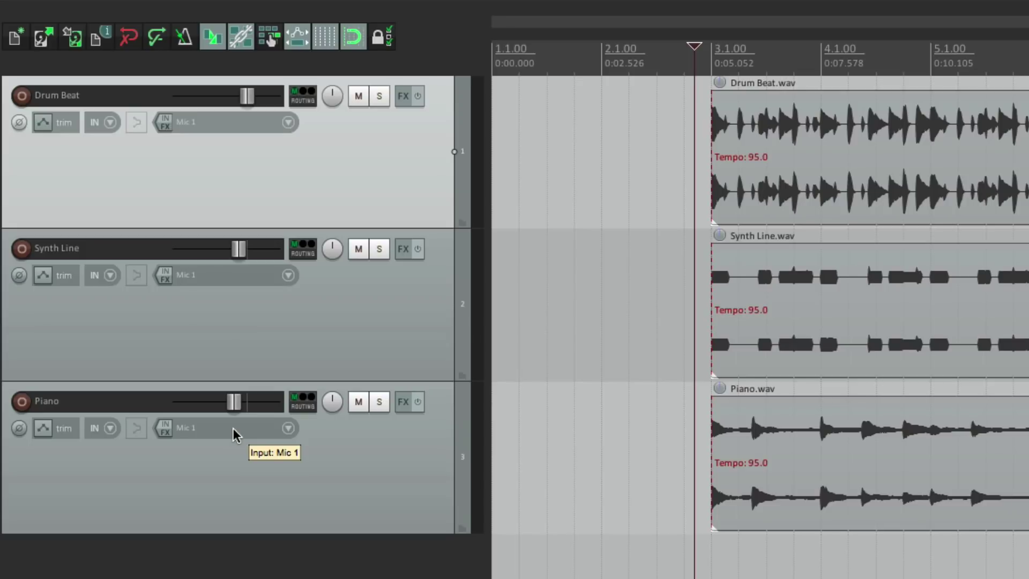
Audition the mix with Drum Beat muted, then with Synth Line soloed, clearing both afterward
{"action": "left_click", "coordinate": [358, 96]}
{"action": "key", "text": "space"}
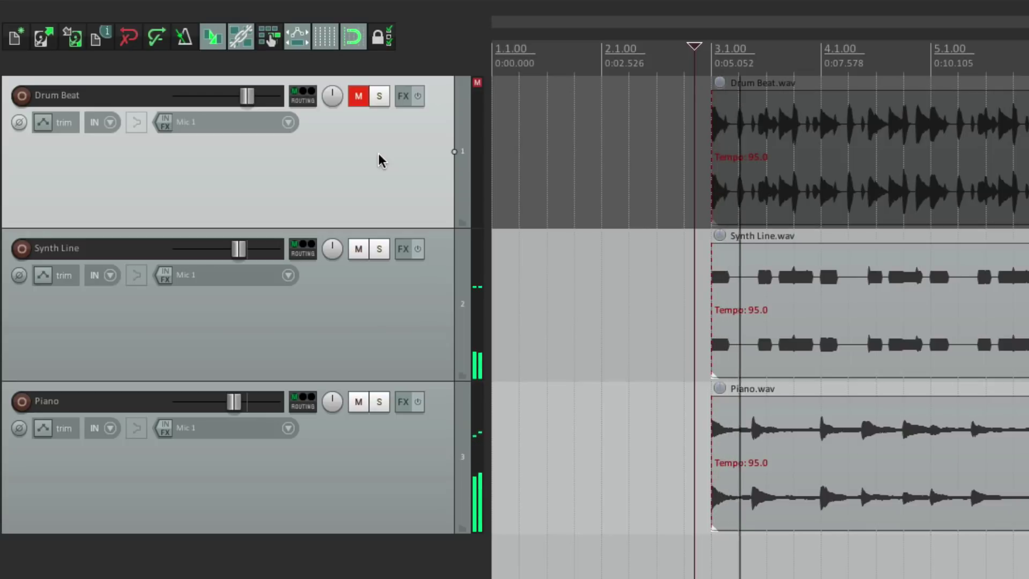
{"action": "key", "text": "space"}
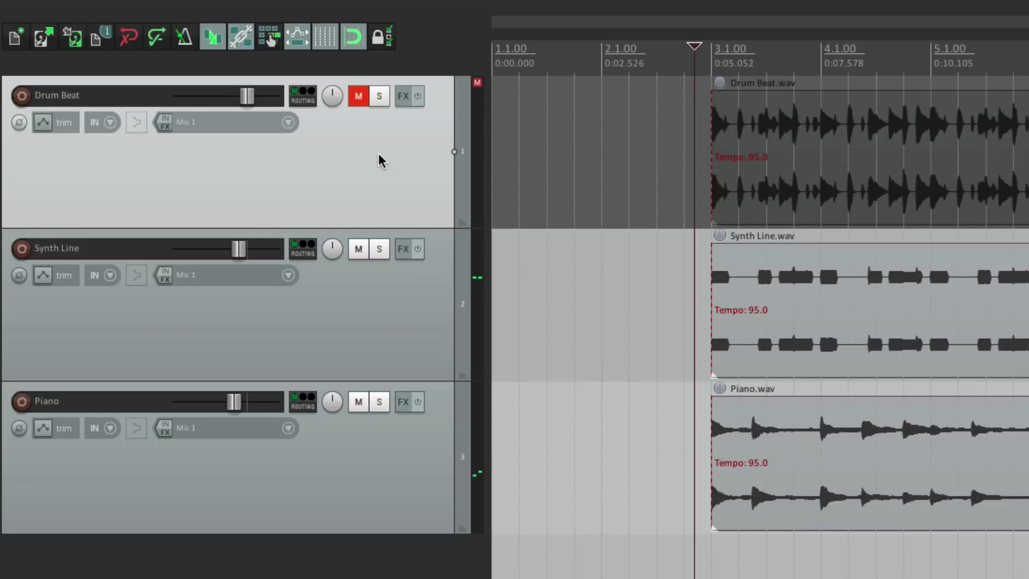
{"action": "left_click", "coordinate": [359, 97]}
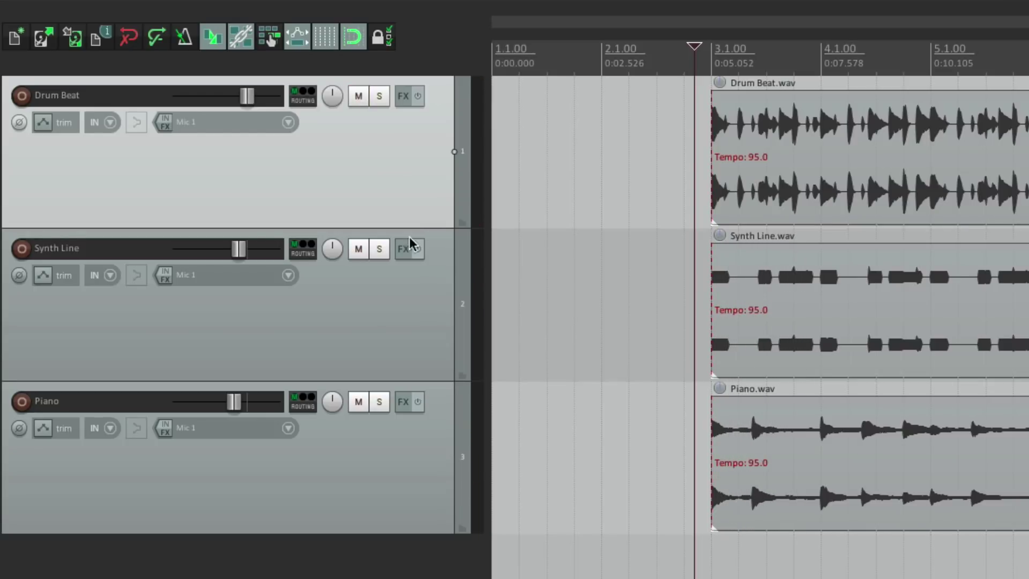
{"action": "left_click", "coordinate": [380, 251]}
{"action": "key", "text": "space"}
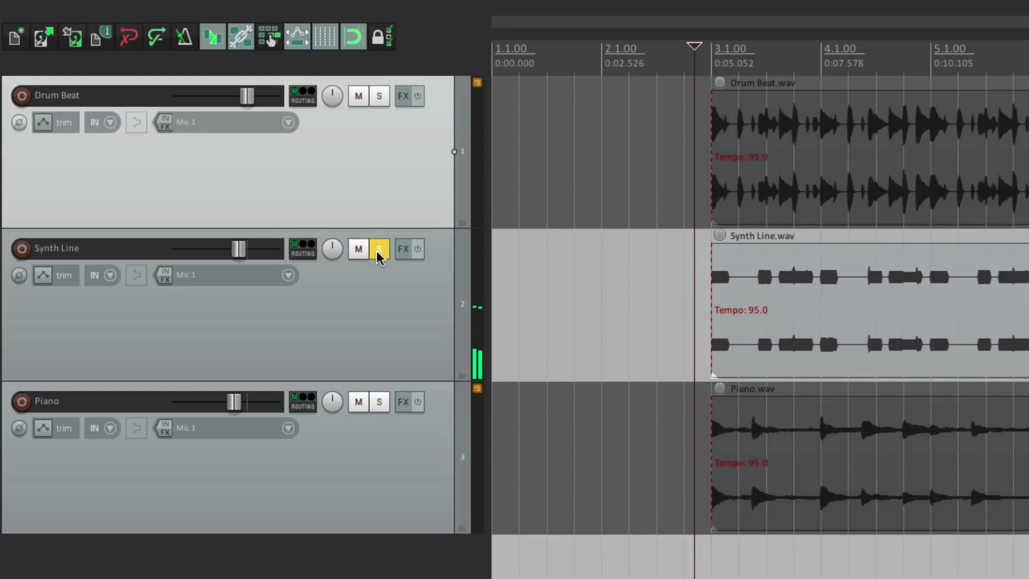
{"action": "left_click", "coordinate": [379, 250]}
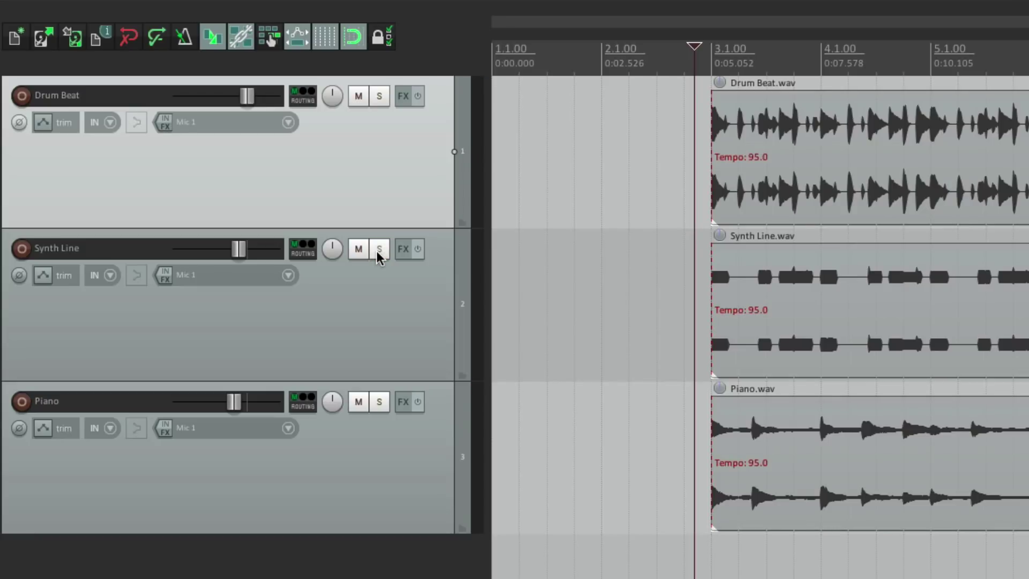
Pan Synth Line to the left and Piano hard right, then stop playback
{"action": "left_click_drag", "start_coordinate": [330, 250], "coordinate": [330, 256]}
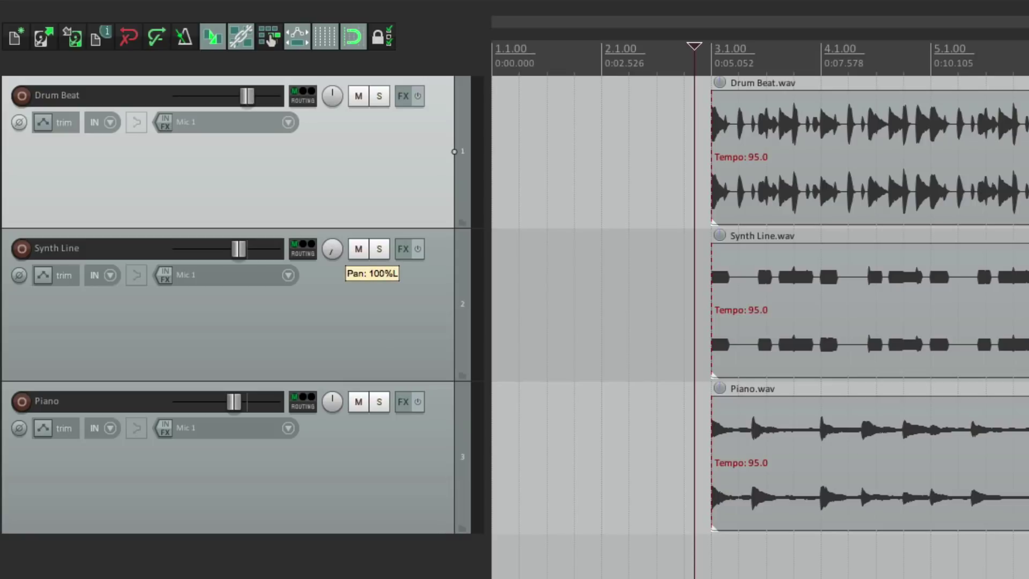
{"action": "double_click", "coordinate": [330, 250]}
{"action": "left_click_drag", "start_coordinate": [333, 401], "coordinate": [334, 376]}
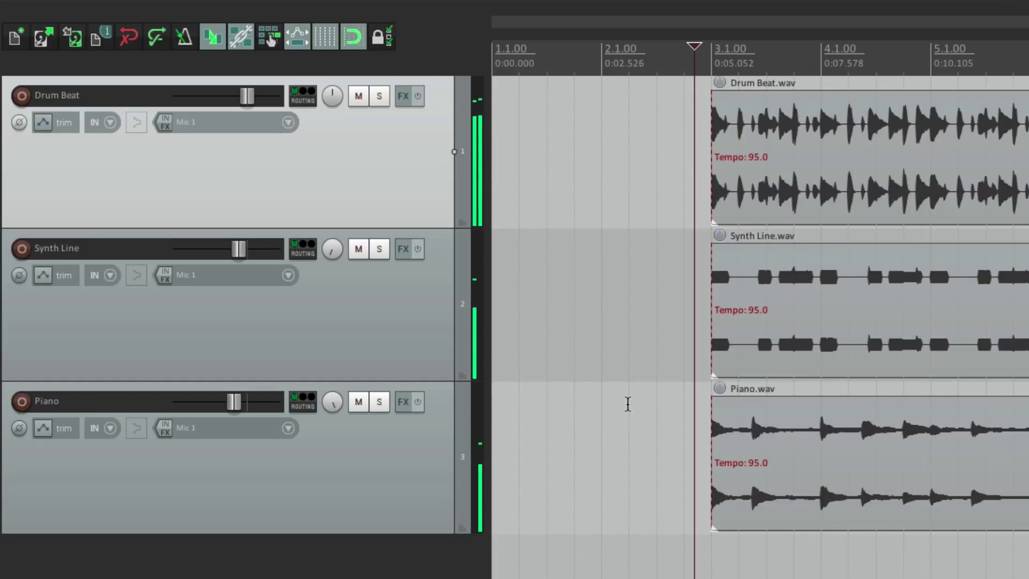
{"action": "key", "text": "space"}
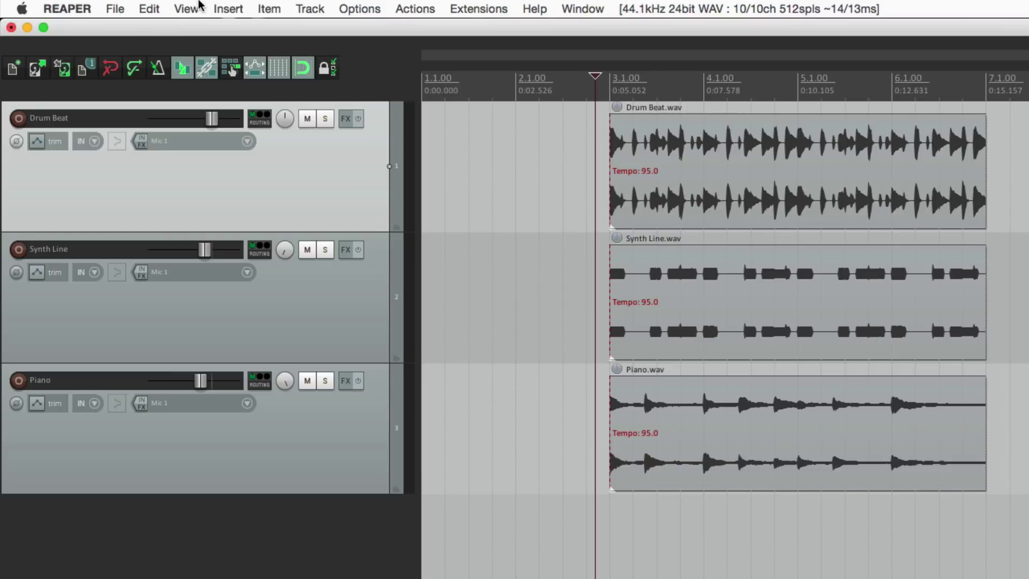
Show the mixer docked below the tracks and reset the Synth Line and Piano pans to centre
{"action": "left_click", "coordinate": [198, 8]}
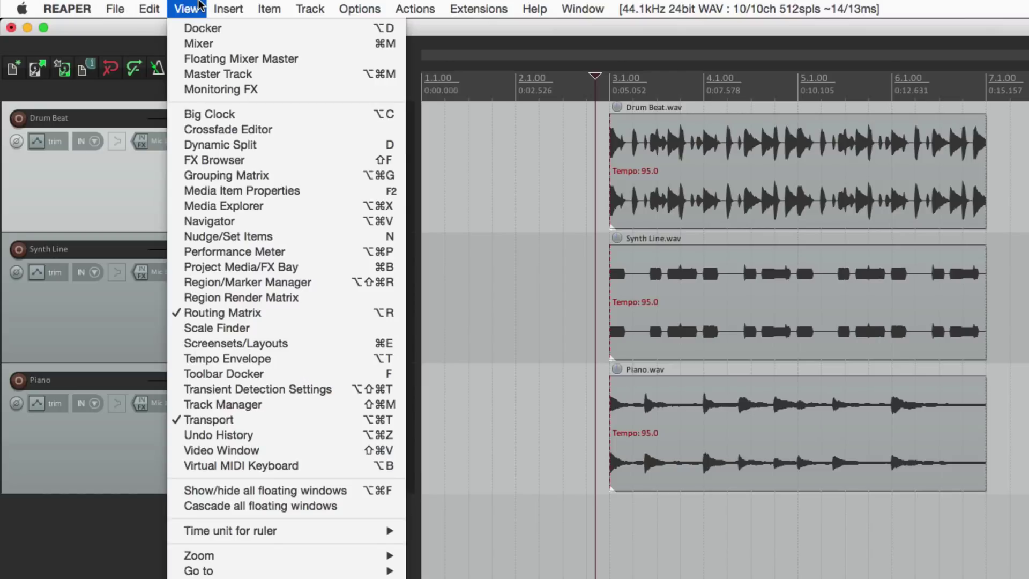
{"action": "left_click", "coordinate": [185, 44]}
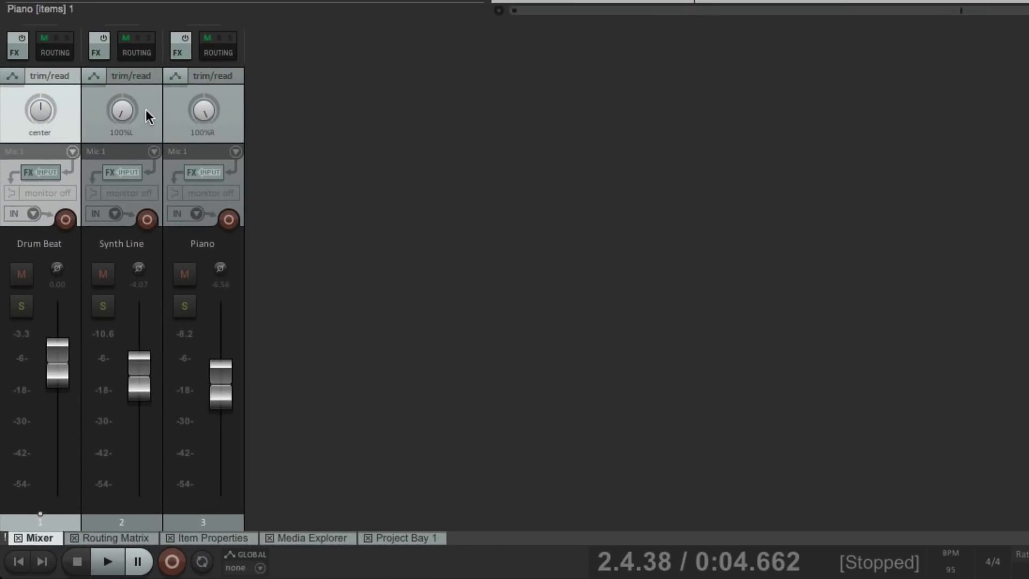
{"action": "double_click", "coordinate": [126, 109]}
{"action": "double_click", "coordinate": [208, 111]}
While playing, set Synth Line to -6.46 dB and Drum Beat to -1.36 dB, briefly soloing Synth Line
{"action": "key", "text": "space"}
{"action": "mouse_move", "coordinate": [138, 386]}
{"action": "left_mouse_down"}
{"action": "mouse_move", "coordinate": [138, 465]}
{"action": "mouse_move", "coordinate": [137, 386]}
{"action": "left_mouse_up"}
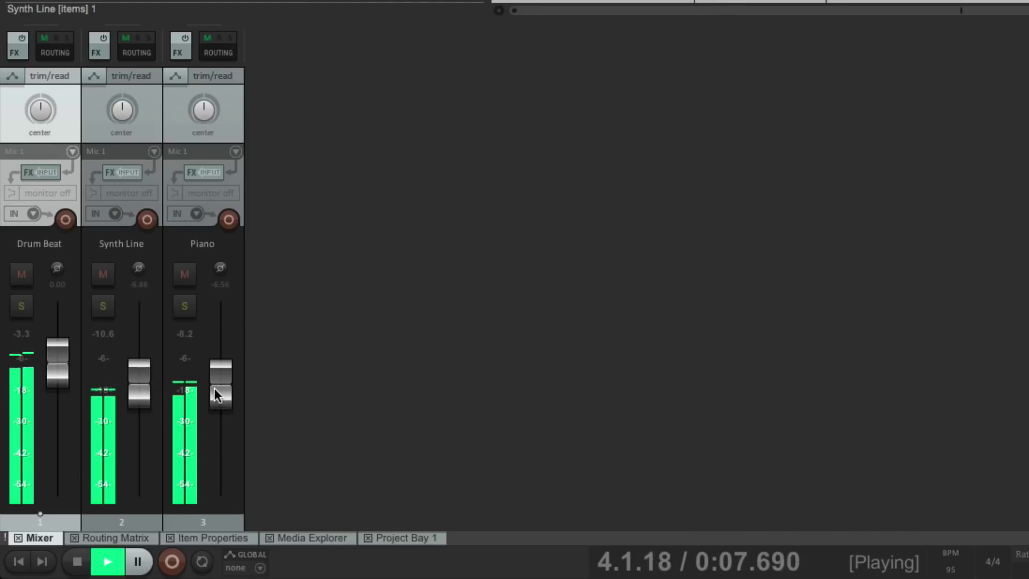
{"action": "left_click_drag", "start_coordinate": [216, 406], "coordinate": [218, 386]}
{"action": "mouse_move", "coordinate": [64, 366]}
{"action": "left_mouse_down"}
{"action": "mouse_move", "coordinate": [63, 418]}
{"action": "mouse_move", "coordinate": [63, 372]}
{"action": "left_mouse_up"}
{"action": "left_click", "coordinate": [99, 306]}
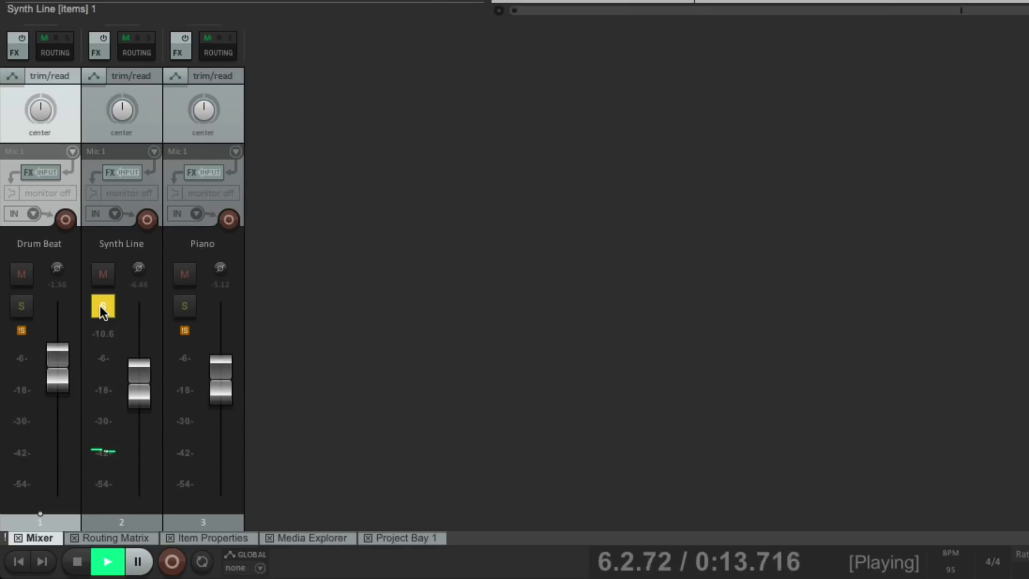
{"action": "left_click", "coordinate": [100, 305]}
{"action": "key", "text": "space"}
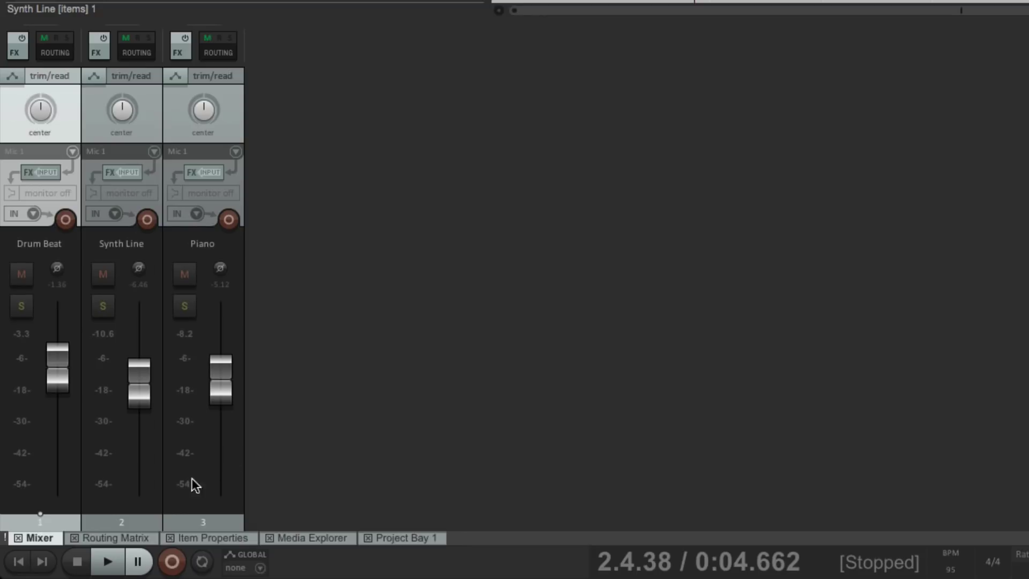
Browse the Routing Matrix, Item Properties, Media Explorer and Project Bay panels, then close the Docker
{"action": "left_click", "coordinate": [128, 537]}
{"action": "left_click", "coordinate": [211, 538]}
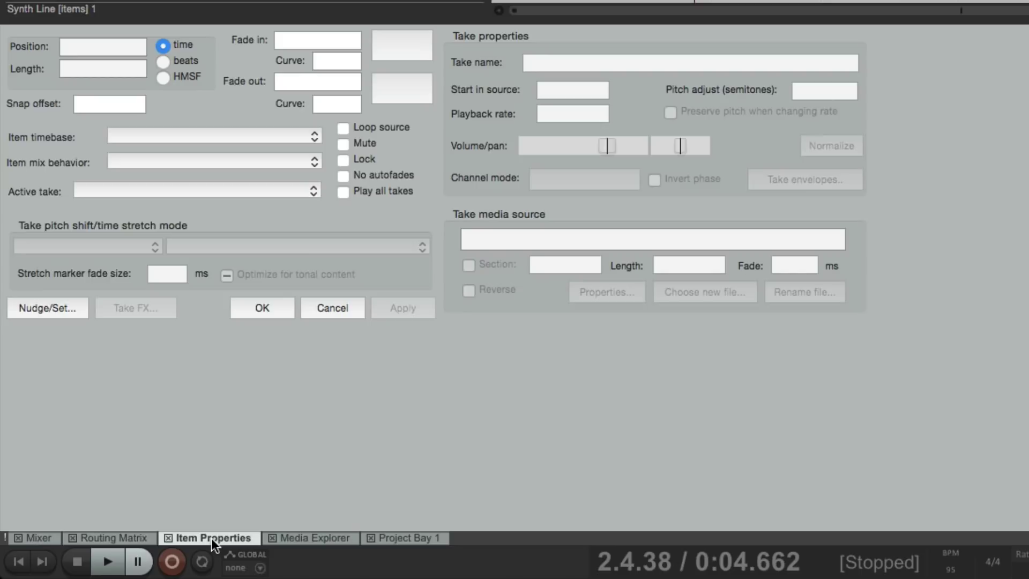
{"action": "left_click", "coordinate": [300, 539]}
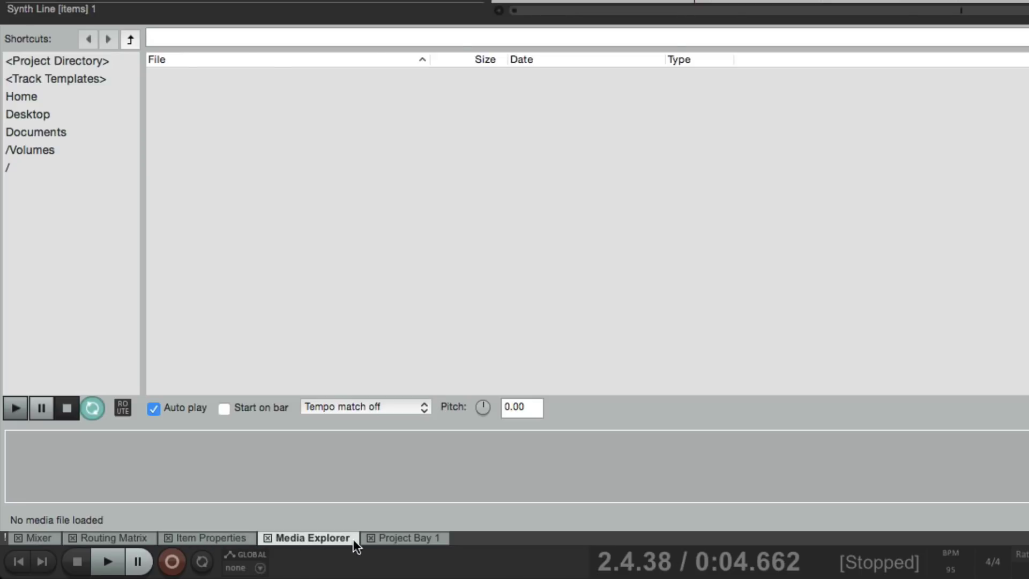
{"action": "left_click", "coordinate": [401, 539]}
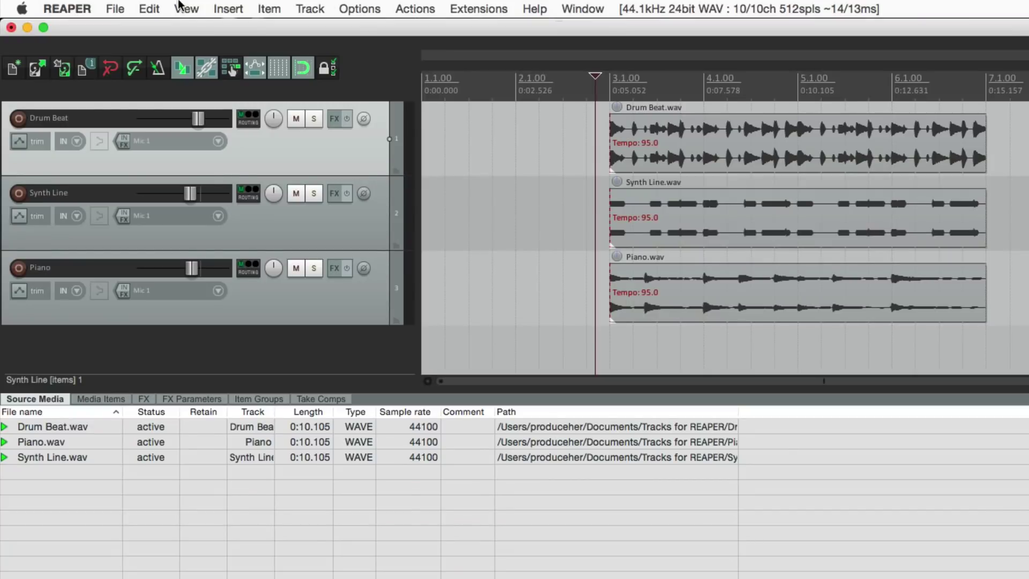
{"action": "left_click", "coordinate": [185, 8]}
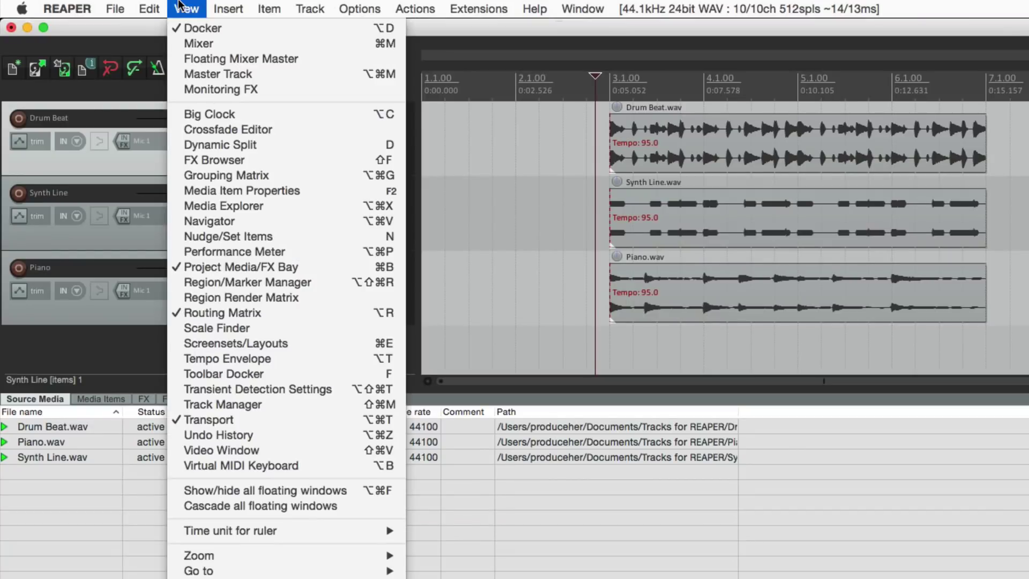
{"action": "left_click", "coordinate": [183, 34]}
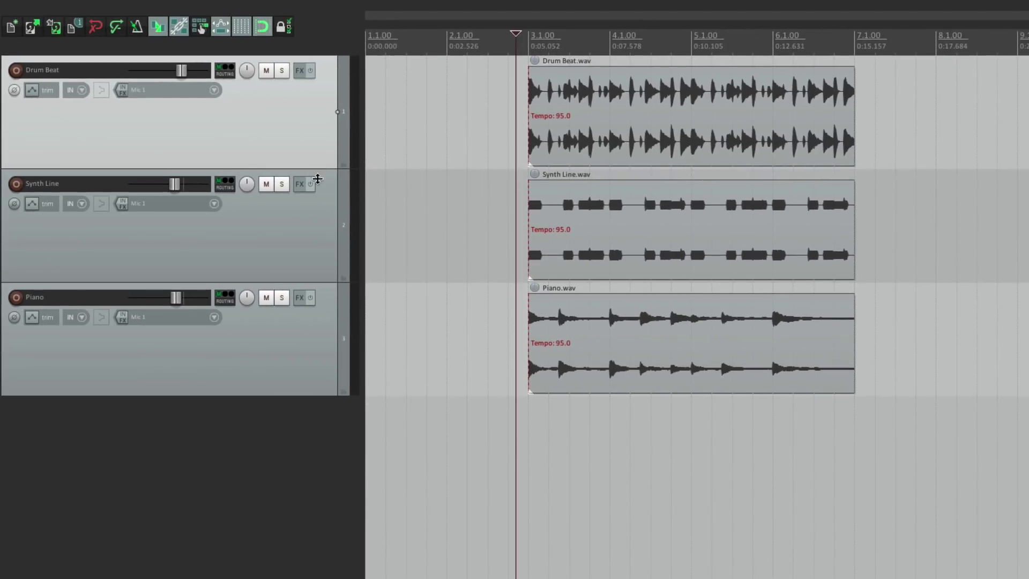
Resize the Drum Beat and Synth Line track heights, then narrow and rewiden the track list panel
{"action": "mouse_move", "coordinate": [318, 179]}
{"action": "left_mouse_down"}
{"action": "mouse_move", "coordinate": [321, 460]}
{"action": "mouse_move", "coordinate": [310, 170]}
{"action": "left_mouse_up"}
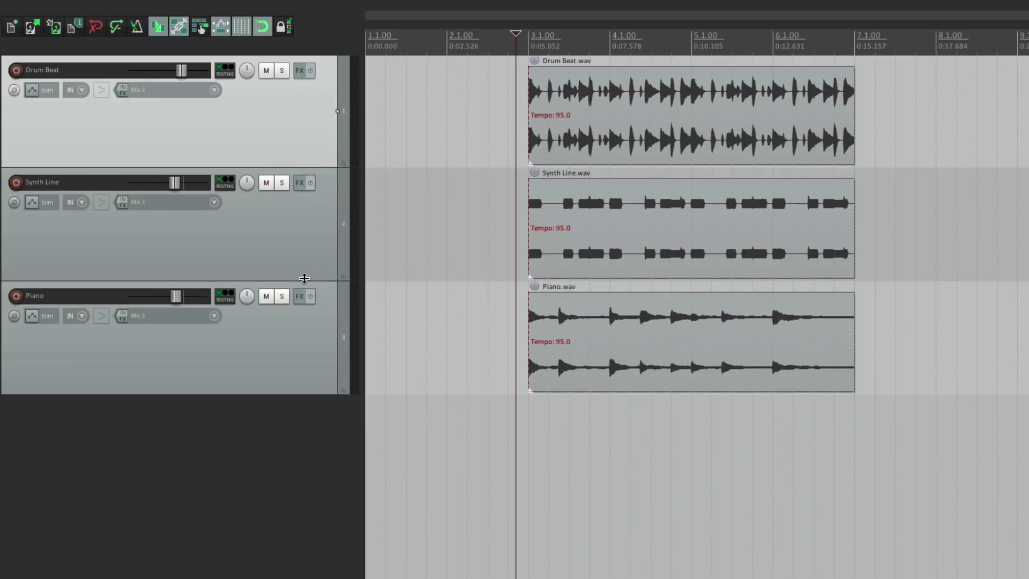
{"action": "mouse_move", "coordinate": [301, 278]}
{"action": "left_mouse_down"}
{"action": "mouse_move", "coordinate": [304, 507]}
{"action": "mouse_move", "coordinate": [306, 260]}
{"action": "left_mouse_up"}
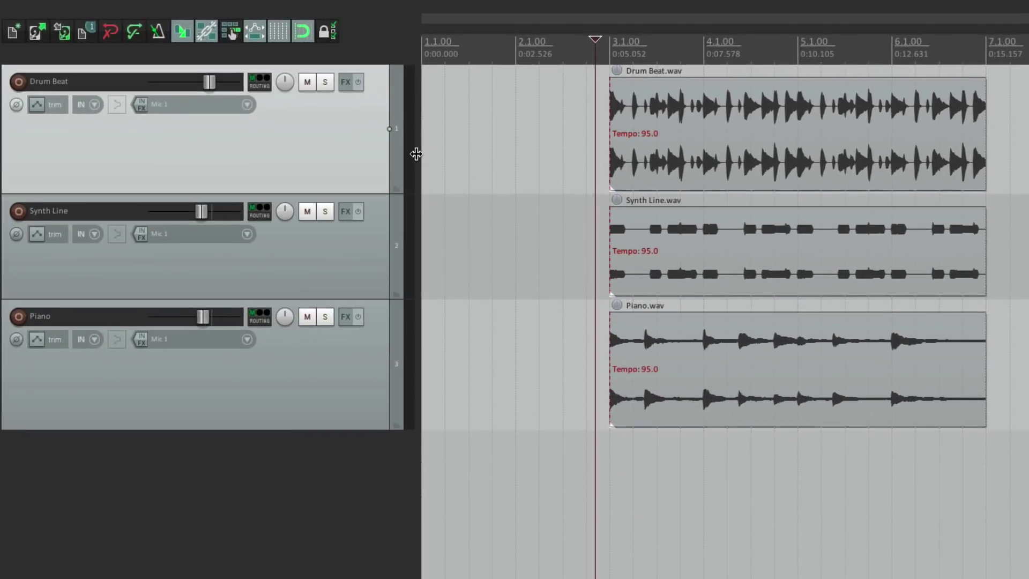
{"action": "left_click_drag", "start_coordinate": [363, 133], "coordinate": [443, 133]}
{"action": "left_click_drag", "start_coordinate": [573, 154], "coordinate": [1, 166]}
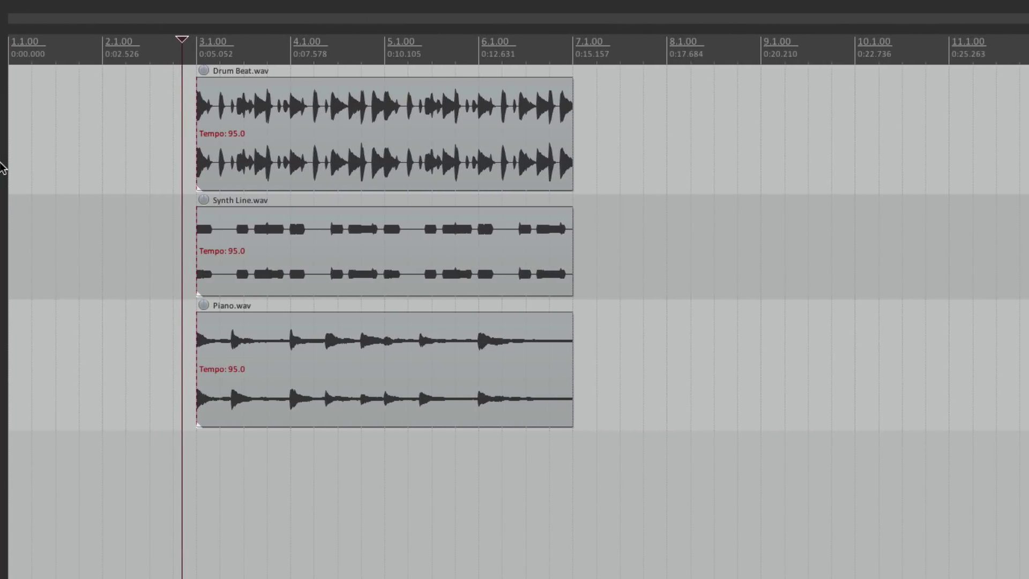
{"action": "left_click_drag", "start_coordinate": [2, 167], "coordinate": [468, 156]}
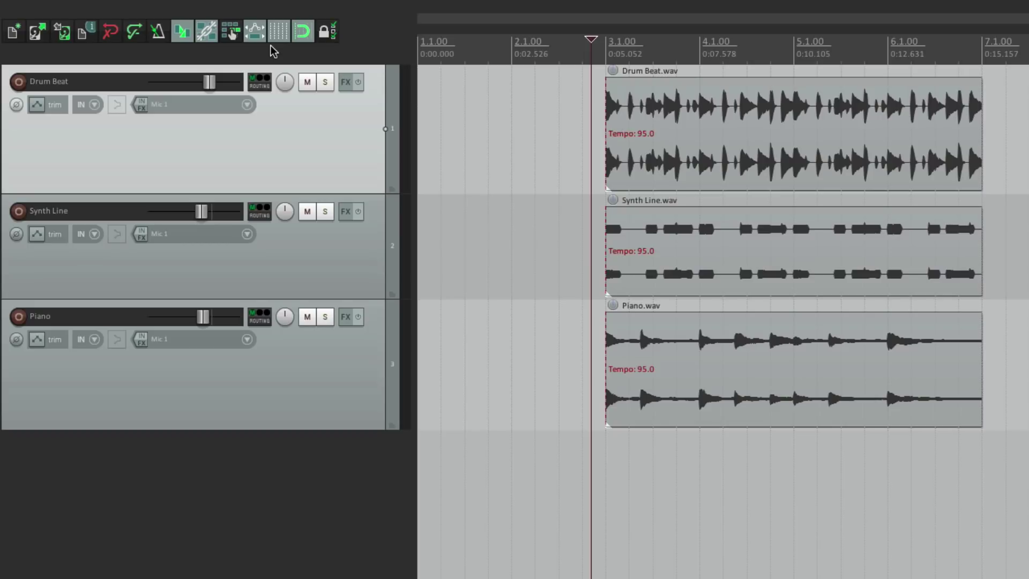
Lock items and confirm the Drum Beat and Synth Line items cannot be moved
{"action": "left_click", "coordinate": [327, 33]}
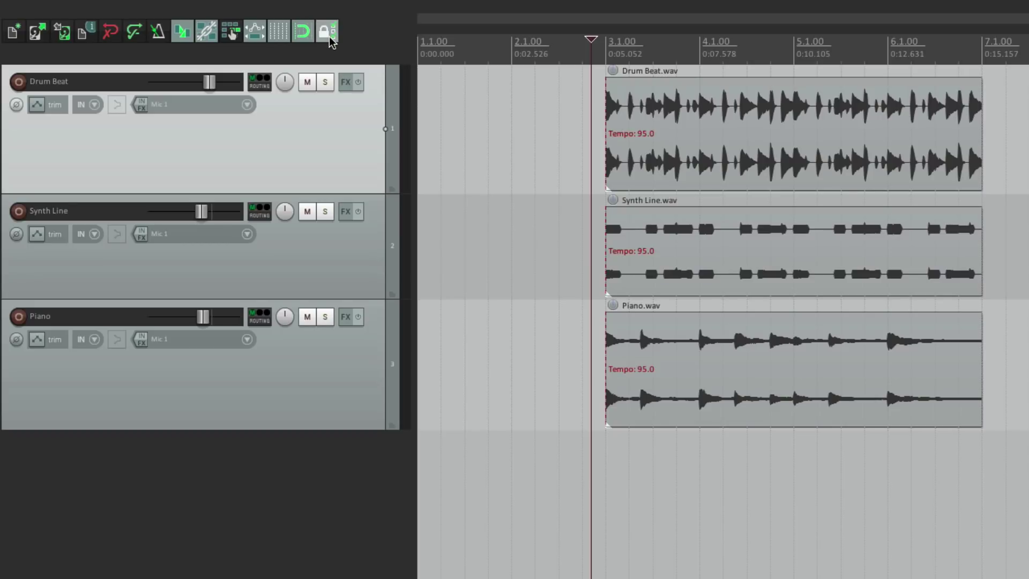
{"action": "left_click_drag", "start_coordinate": [664, 104], "coordinate": [700, 113]}
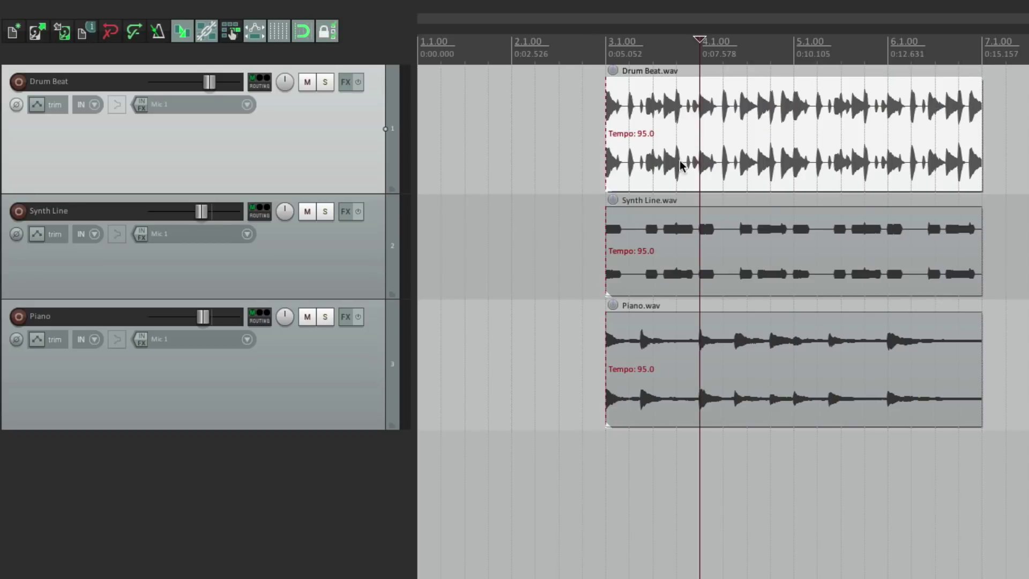
{"action": "left_click_drag", "start_coordinate": [667, 233], "coordinate": [674, 236]}
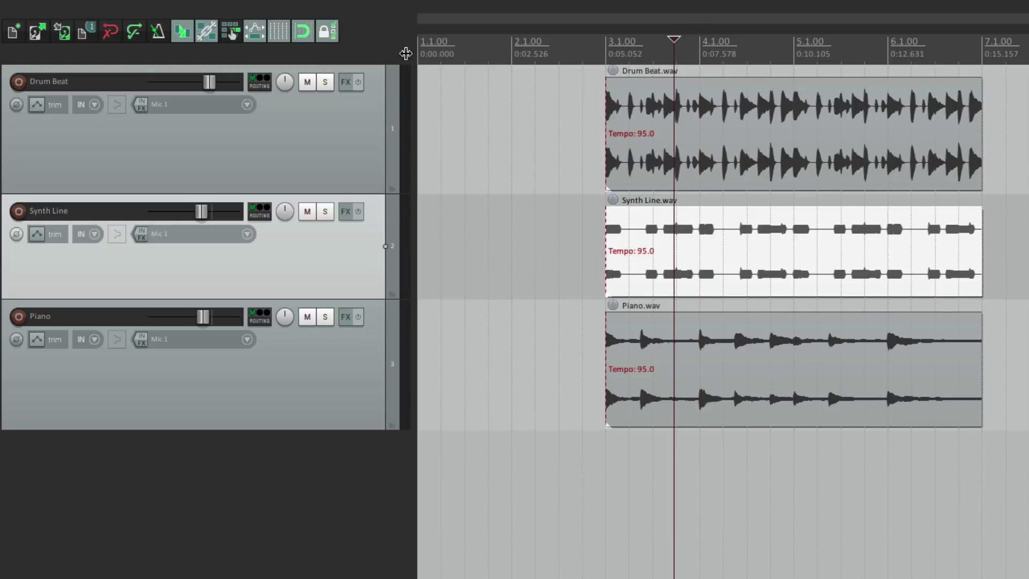
Unlock items, return the Drum Beat item to bar 3, deselect, and enable arrange-view grid lines
{"action": "left_click", "coordinate": [327, 32]}
{"action": "left_click_drag", "start_coordinate": [645, 108], "coordinate": [619, 150]}
{"action": "left_click", "coordinate": [561, 167]}
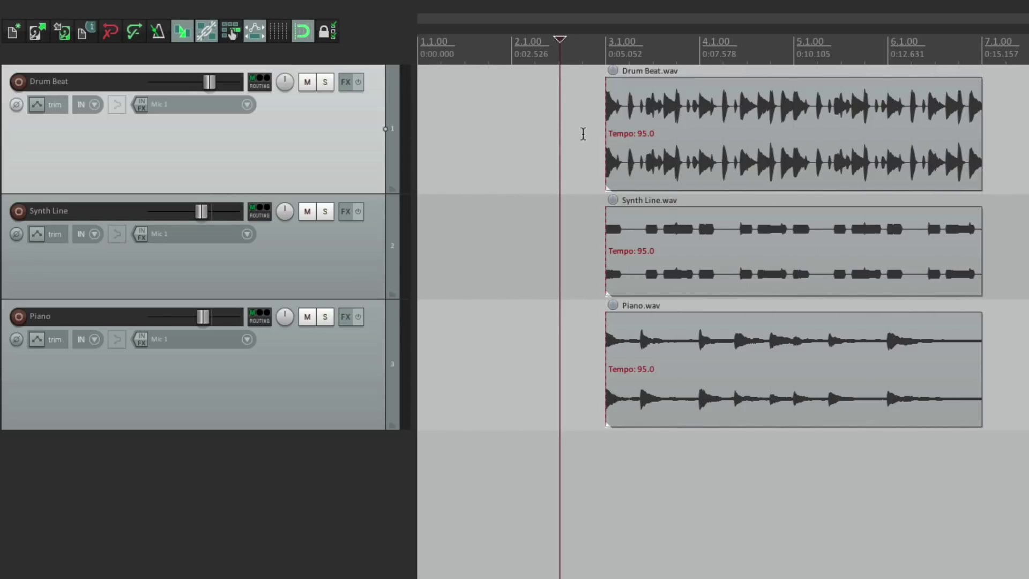
{"action": "left_click", "coordinate": [278, 31]}
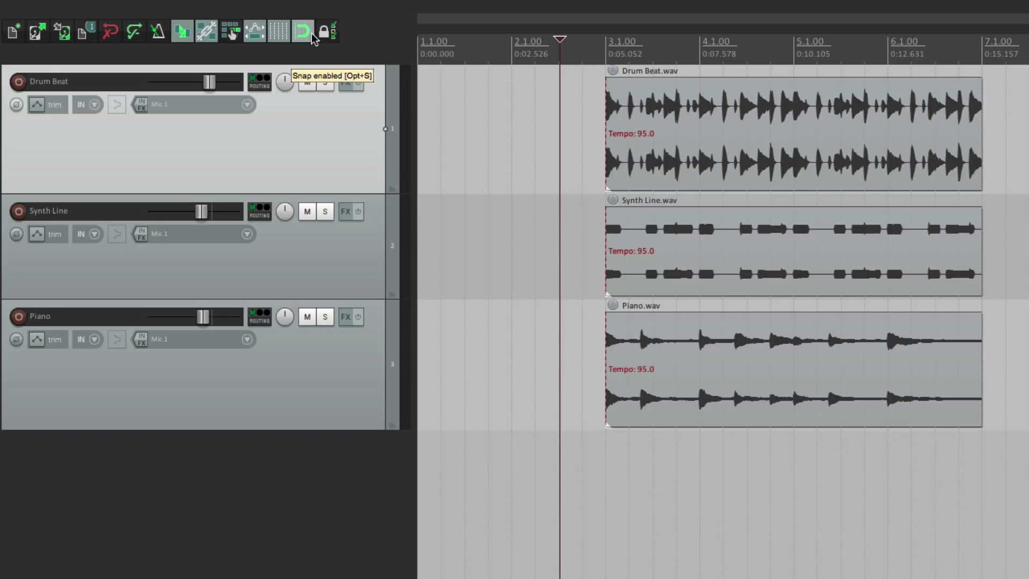
{"action": "right_click", "coordinate": [375, 43]}
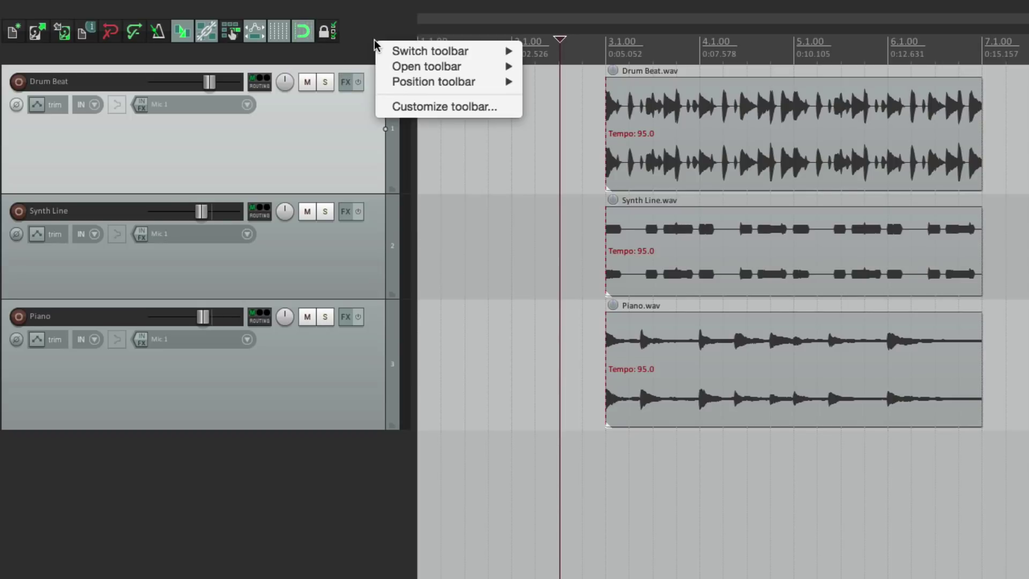
{"action": "mouse_move", "coordinate": [390, 50]}
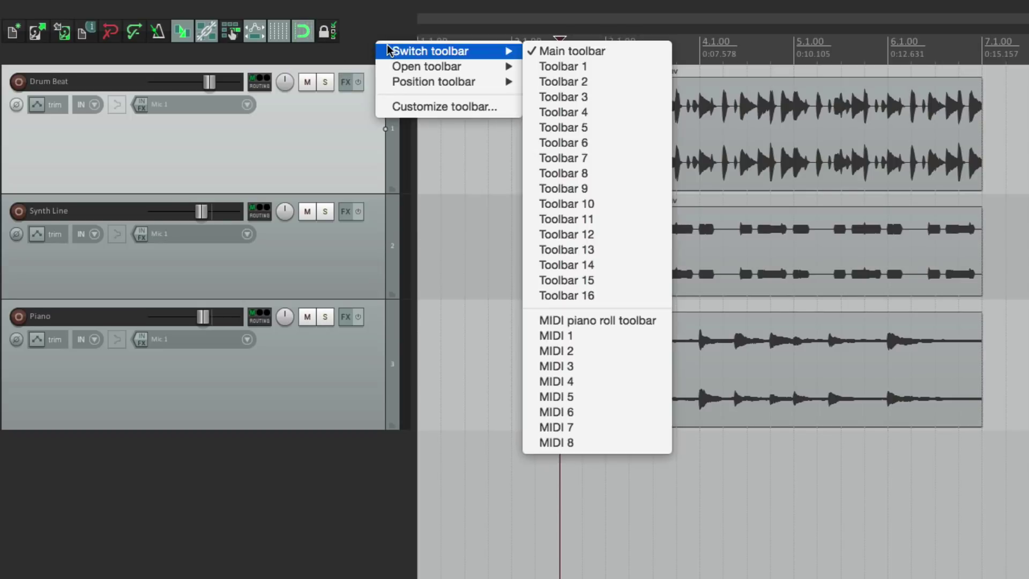
{"action": "left_click", "coordinate": [530, 66]}
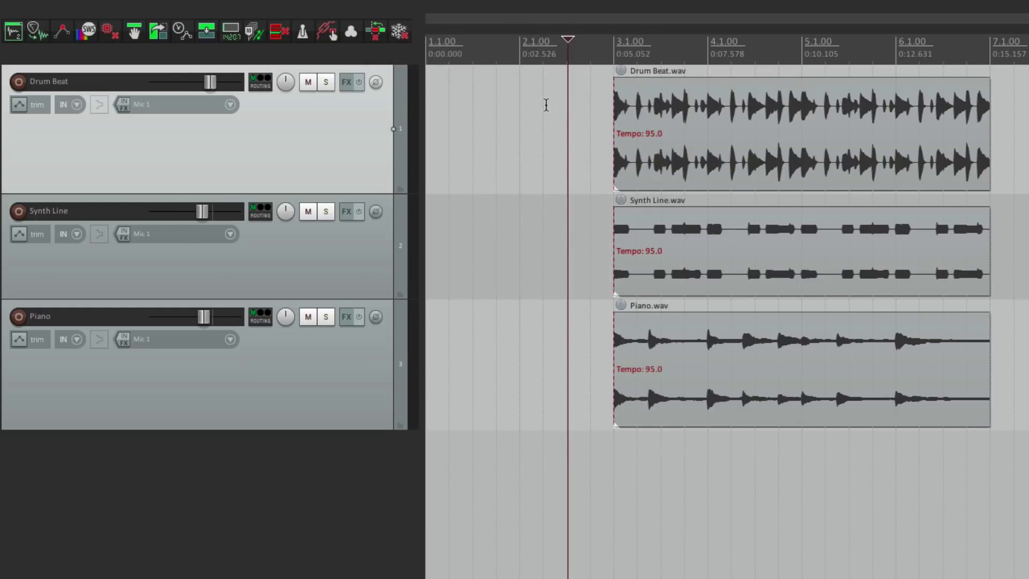
{"action": "right_click", "coordinate": [389, 56]}
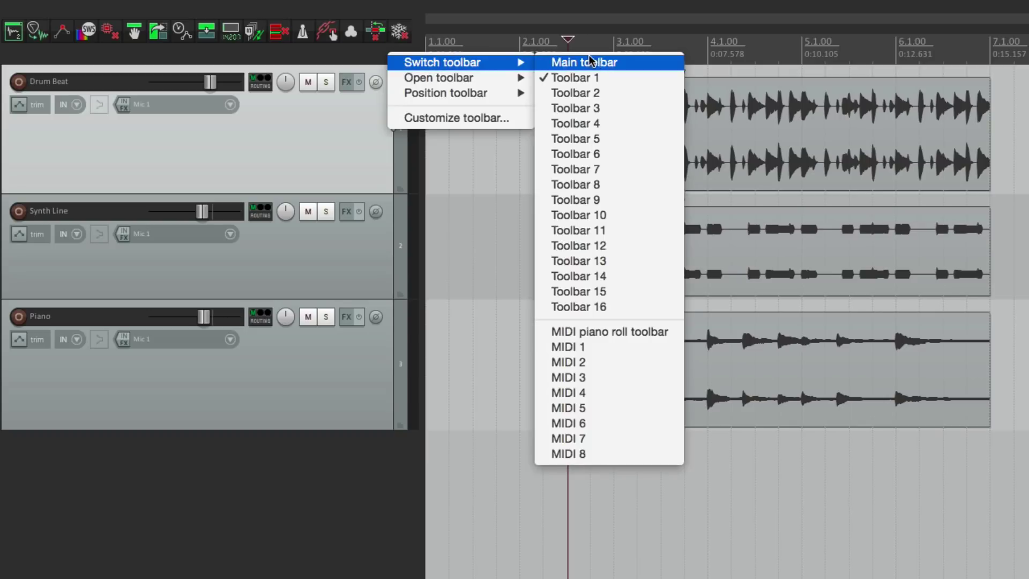
{"action": "key", "text": "Escape"}
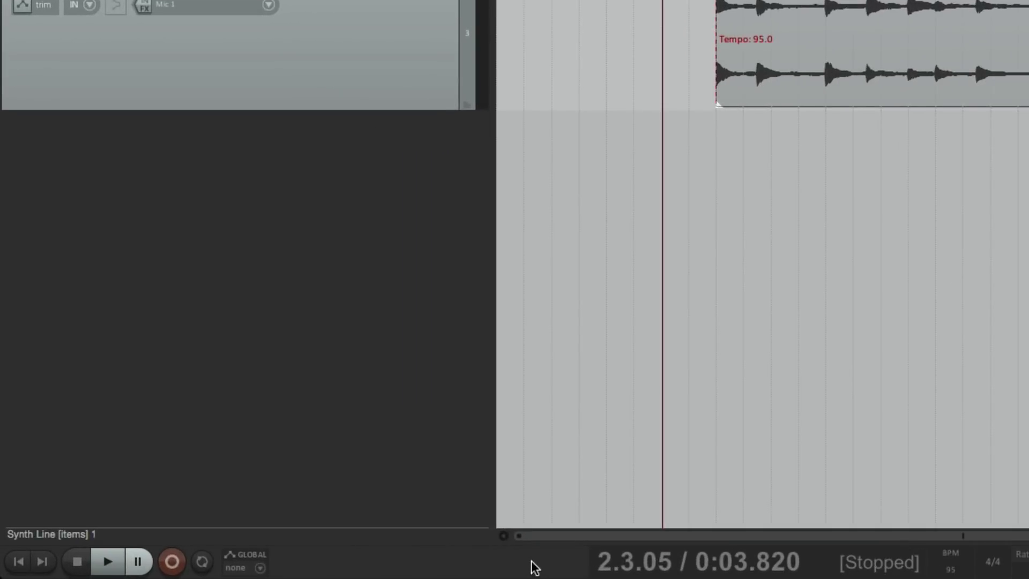
Play and stop the project, then turn on Repeat in the transport
{"action": "left_click", "coordinate": [108, 561]}
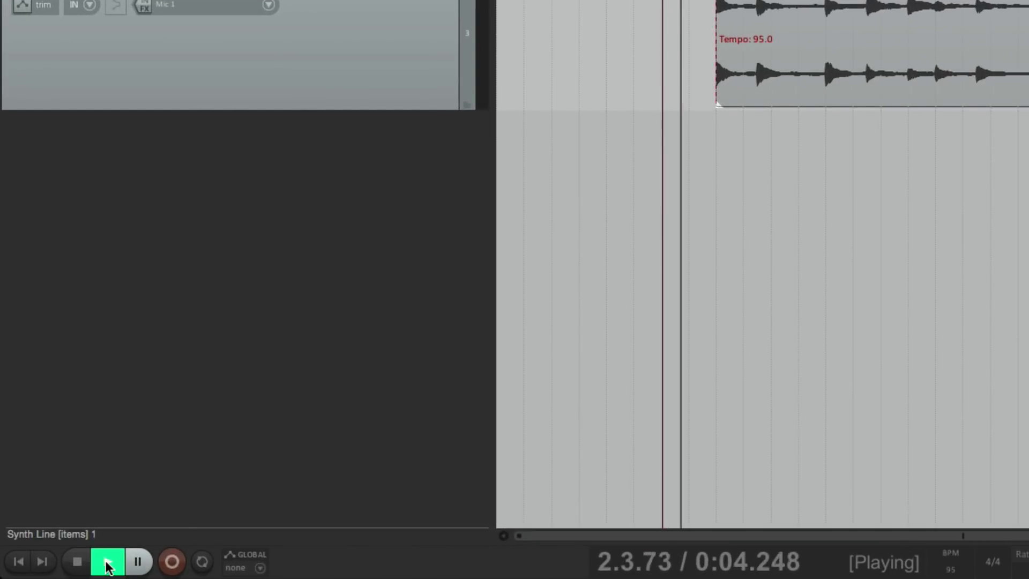
{"action": "left_click", "coordinate": [83, 561]}
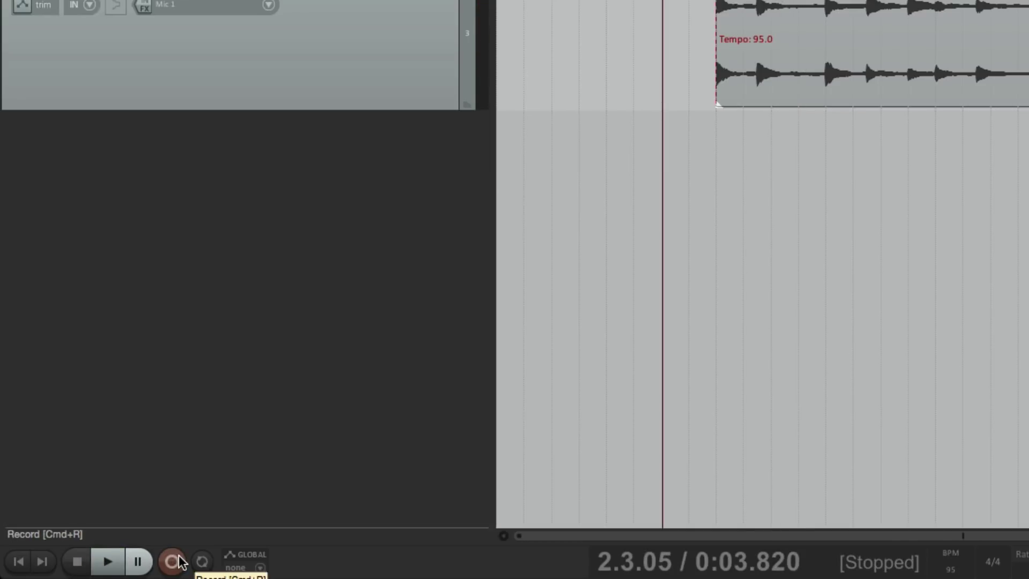
{"action": "left_click", "coordinate": [207, 565]}
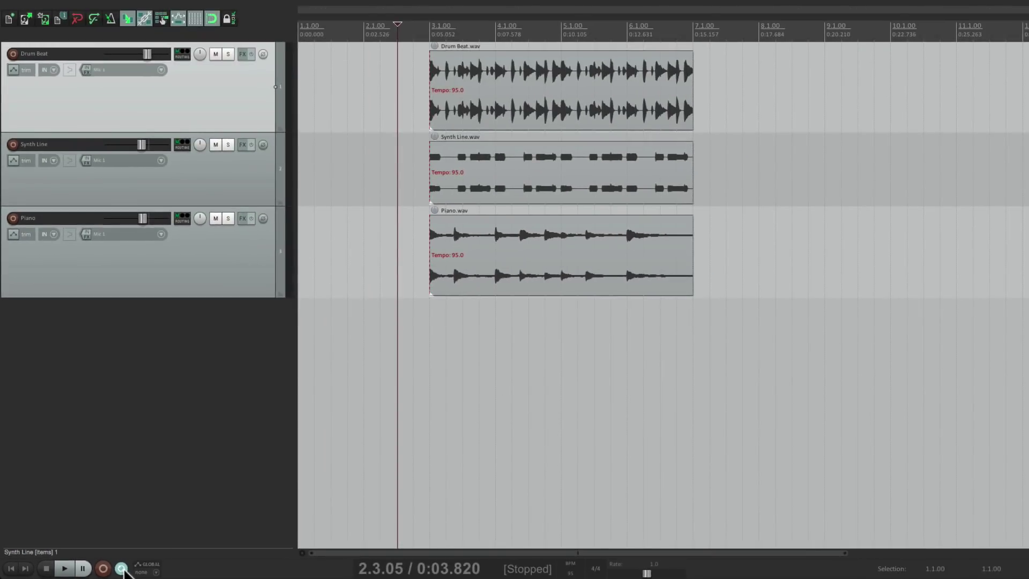
Loop 3.1.00 to 4.1.00 in the ruler and play the loop once
{"action": "left_click_drag", "start_coordinate": [431, 24], "coordinate": [492, 24]}
{"action": "left_click", "coordinate": [421, 24]}
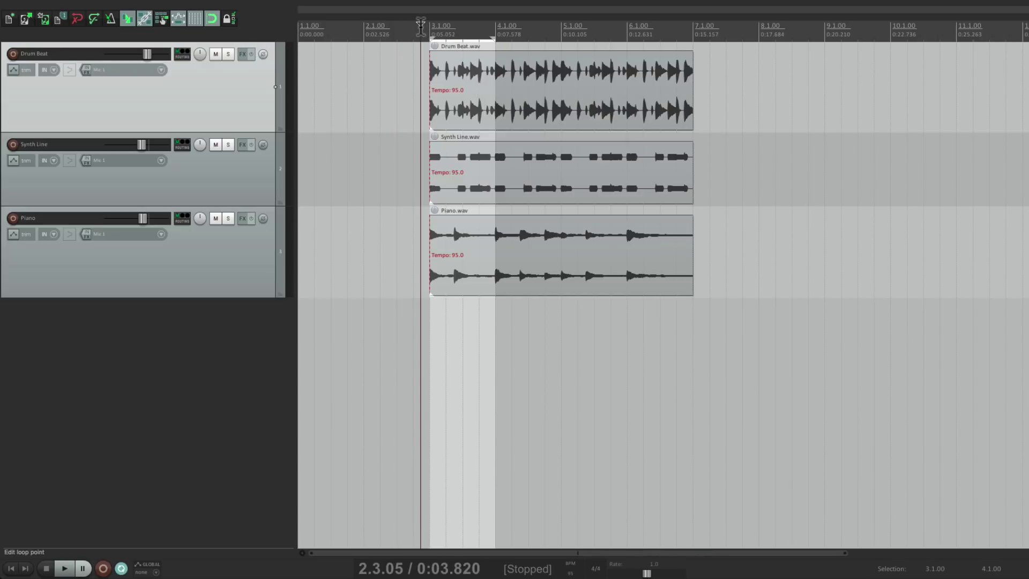
{"action": "key", "text": "space"}
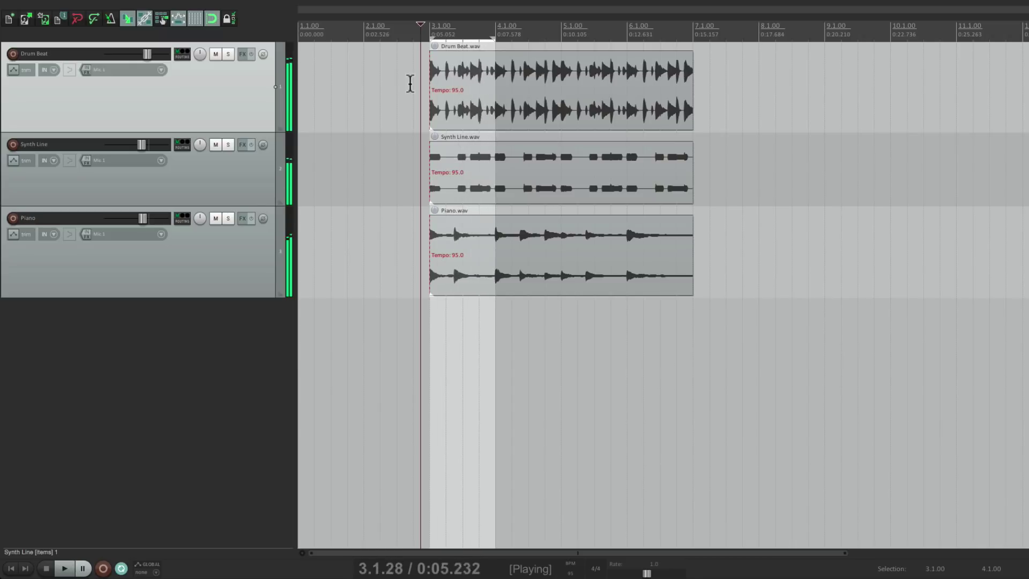
{"action": "key", "text": "space"}
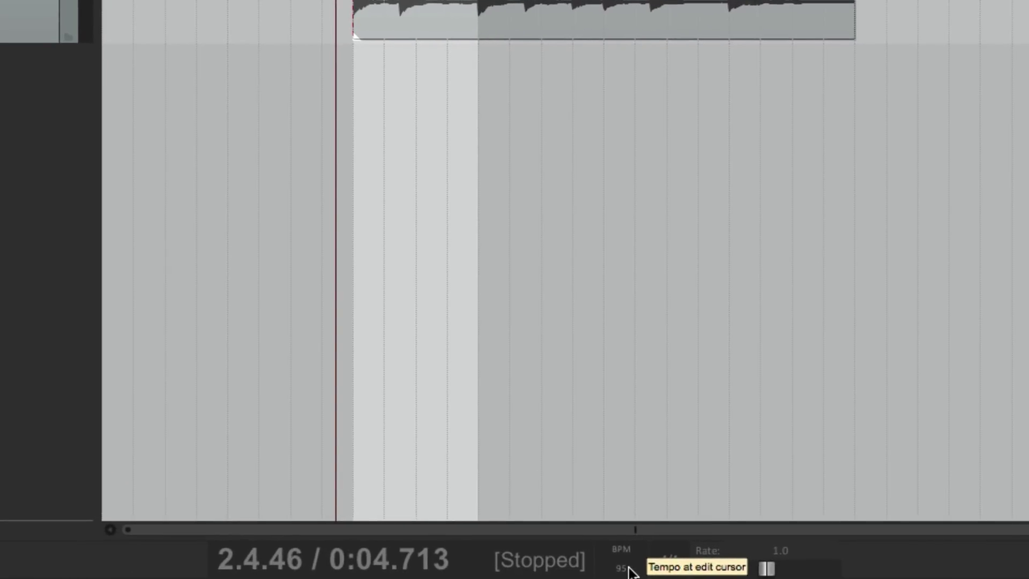
Try a 120 BPM project tempo with playback, then undo back to 95
{"action": "double_click", "coordinate": [624, 568]}
{"action": "type", "text": "120"}
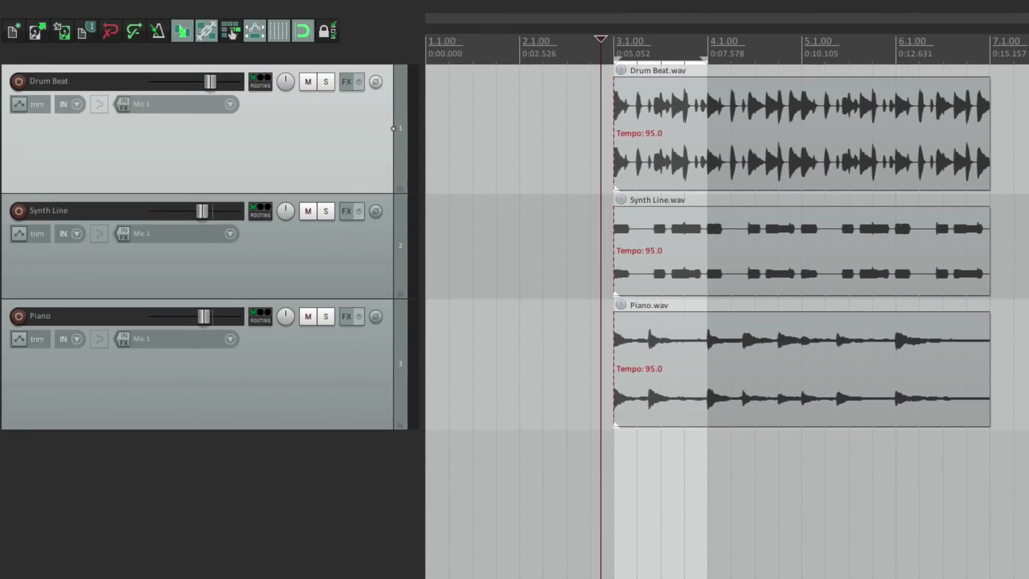
{"action": "key", "text": "Return"}
{"action": "left_click", "coordinate": [560, 256]}
{"action": "key", "text": "space"}
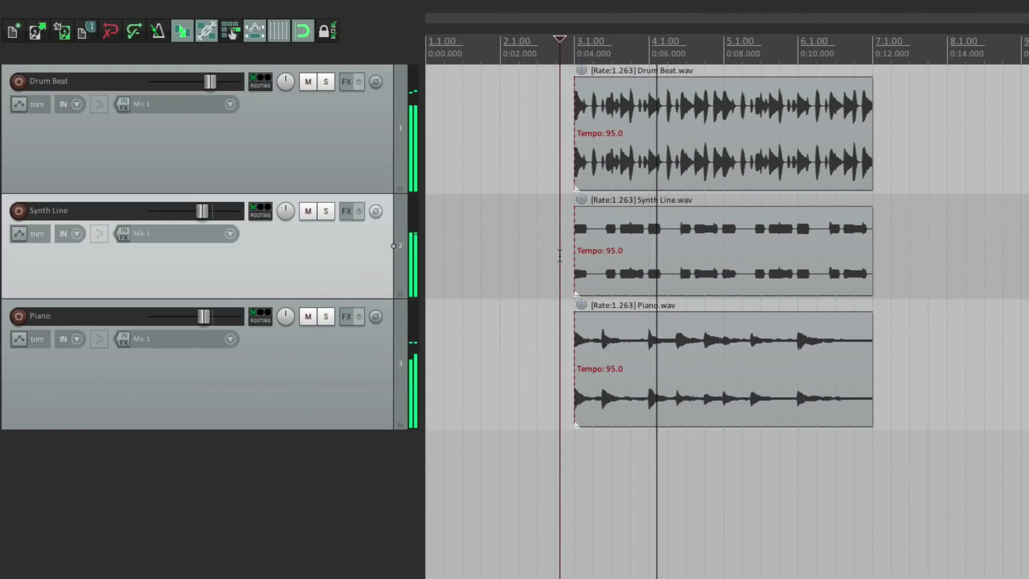
{"action": "key", "text": "space"}
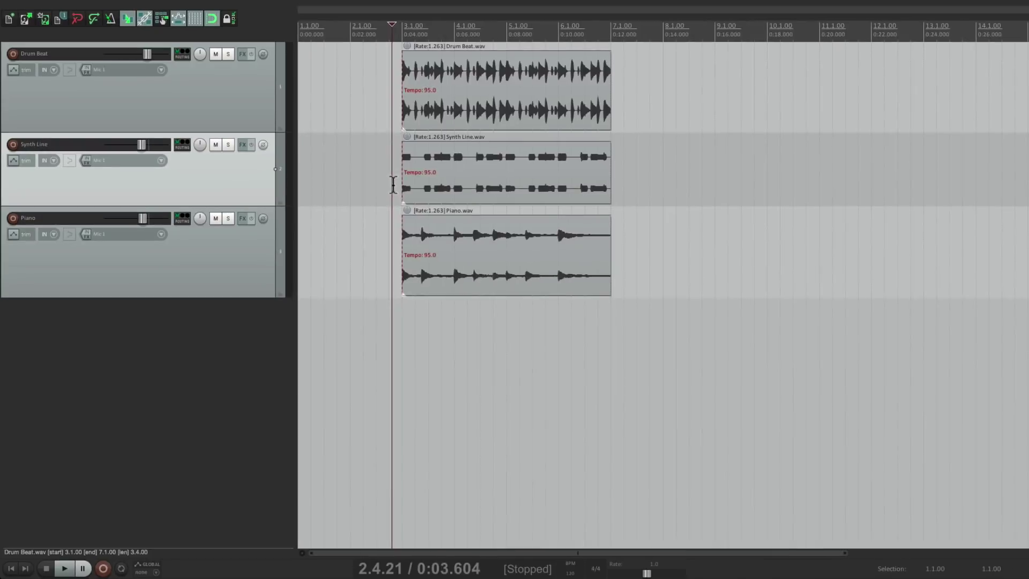
{"action": "key", "text": "ctrl+z"}
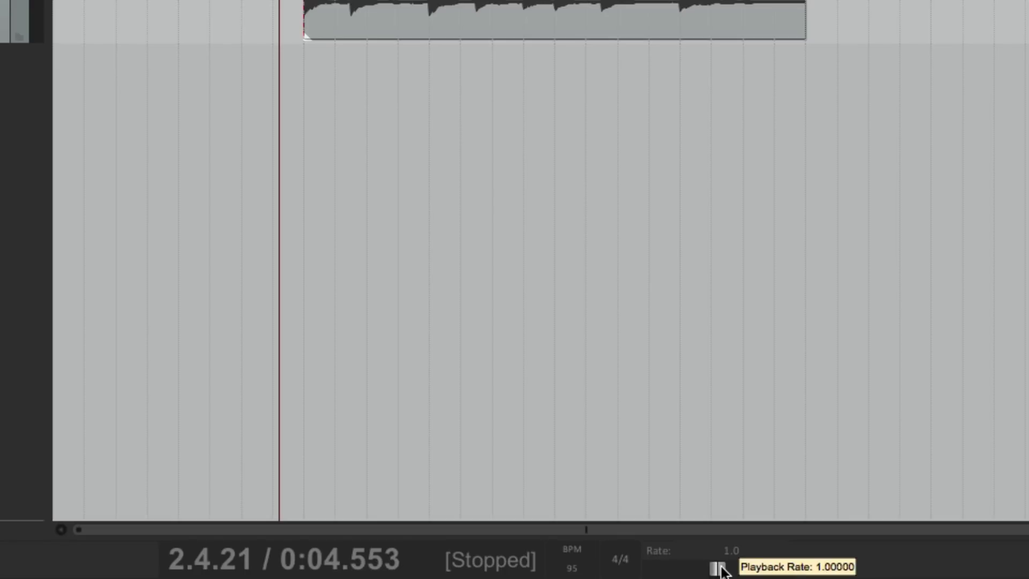
Audition the project at playback rates of 2.446 and then 0.772
{"action": "left_click_drag", "start_coordinate": [722, 568], "coordinate": [747, 569]}
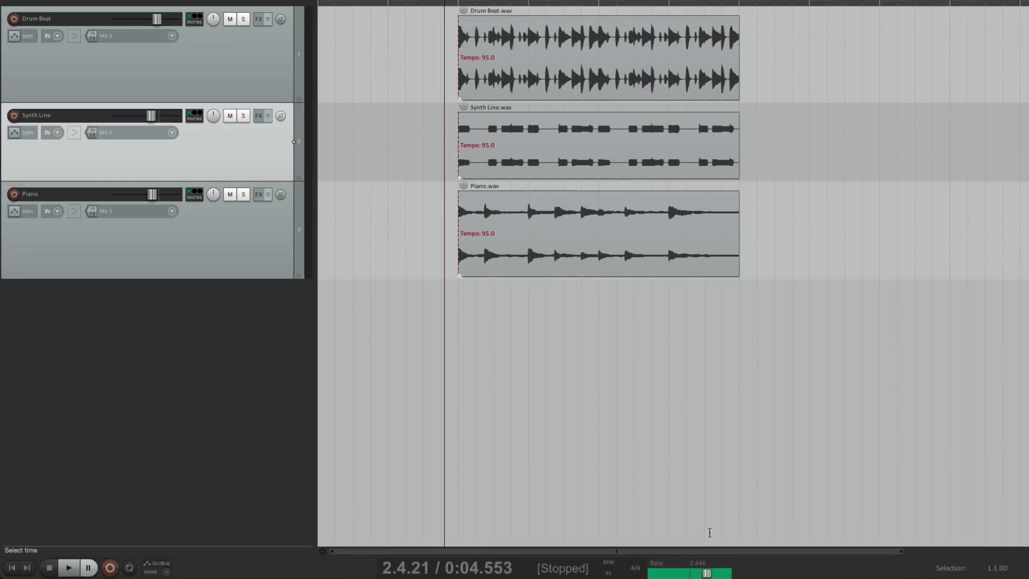
{"action": "key", "text": "space"}
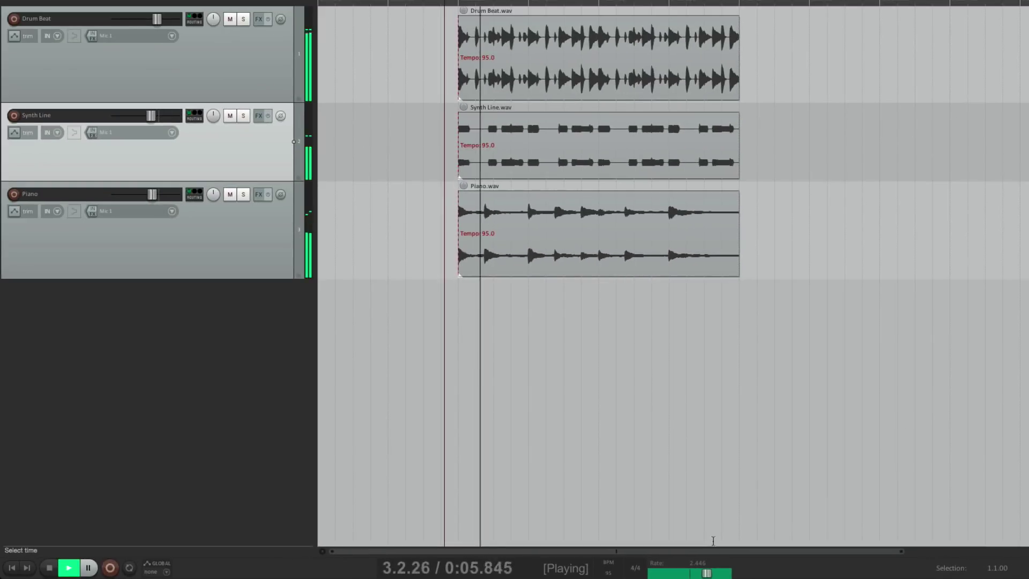
{"action": "key", "text": "space"}
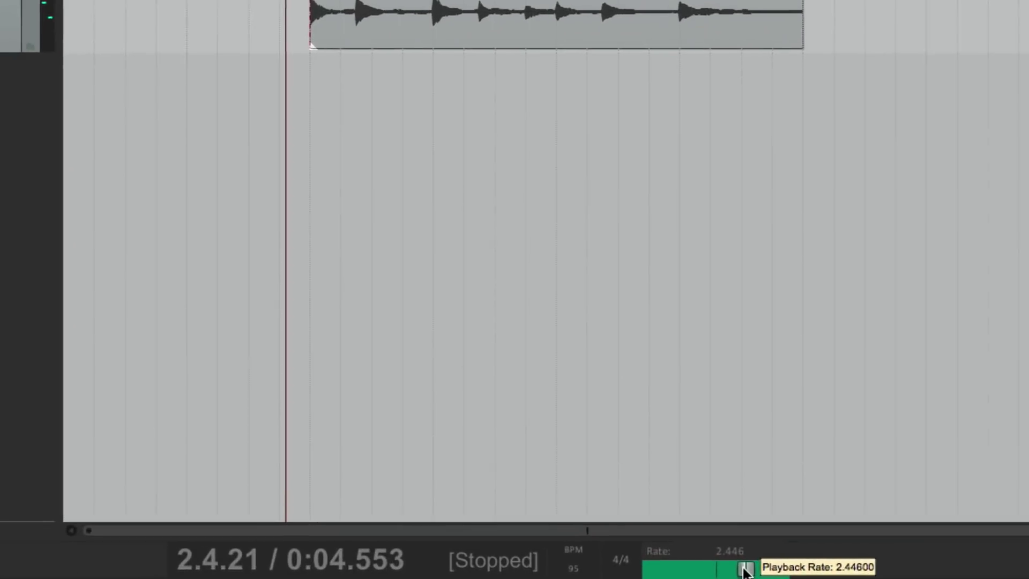
{"action": "mouse_move", "coordinate": [707, 573]}
{"action": "left_mouse_down"}
{"action": "mouse_move", "coordinate": [666, 571]}
{"action": "mouse_move", "coordinate": [701, 572]}
{"action": "left_mouse_up"}
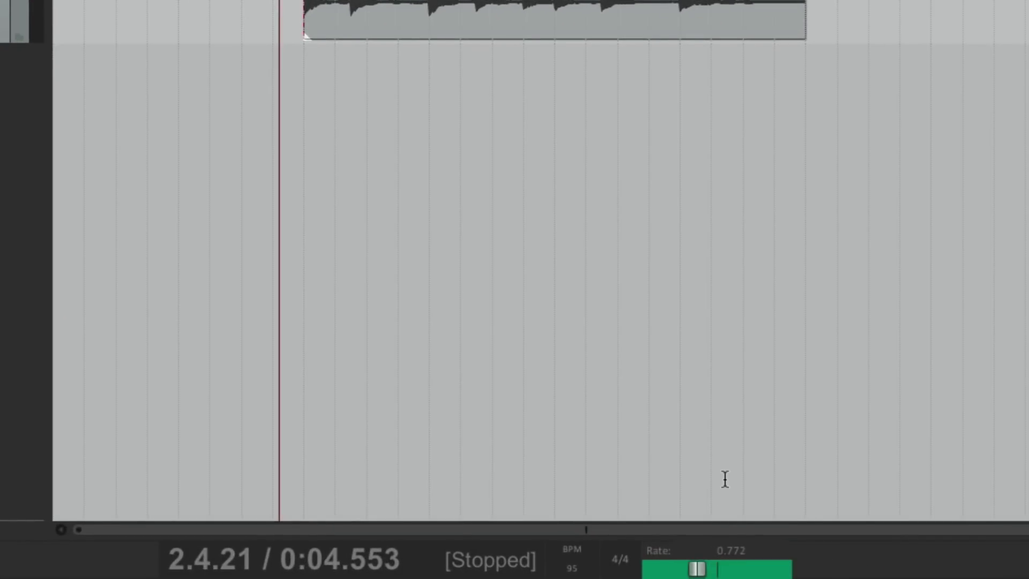
{"action": "key", "text": "space"}
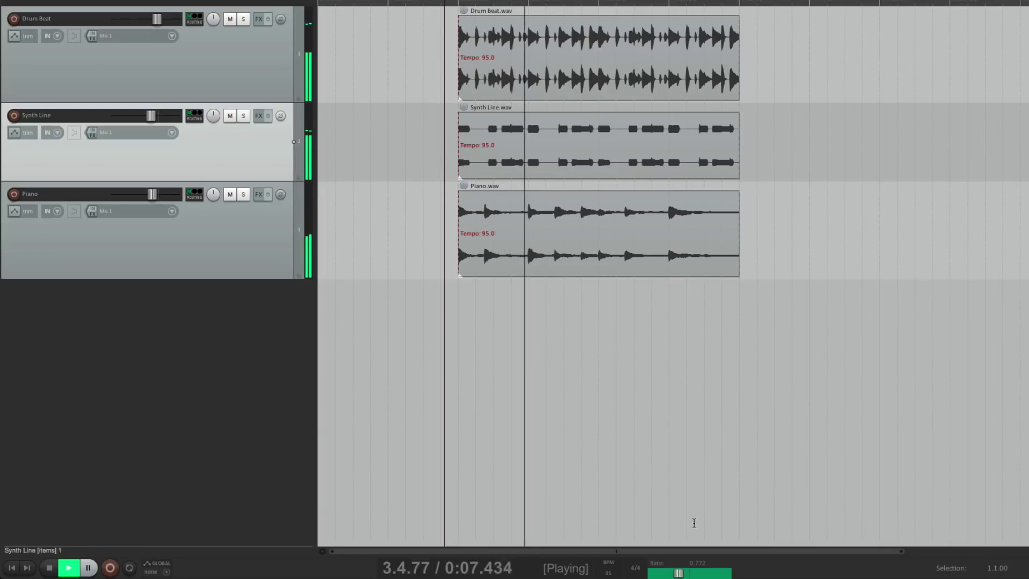
{"action": "key", "text": "space"}
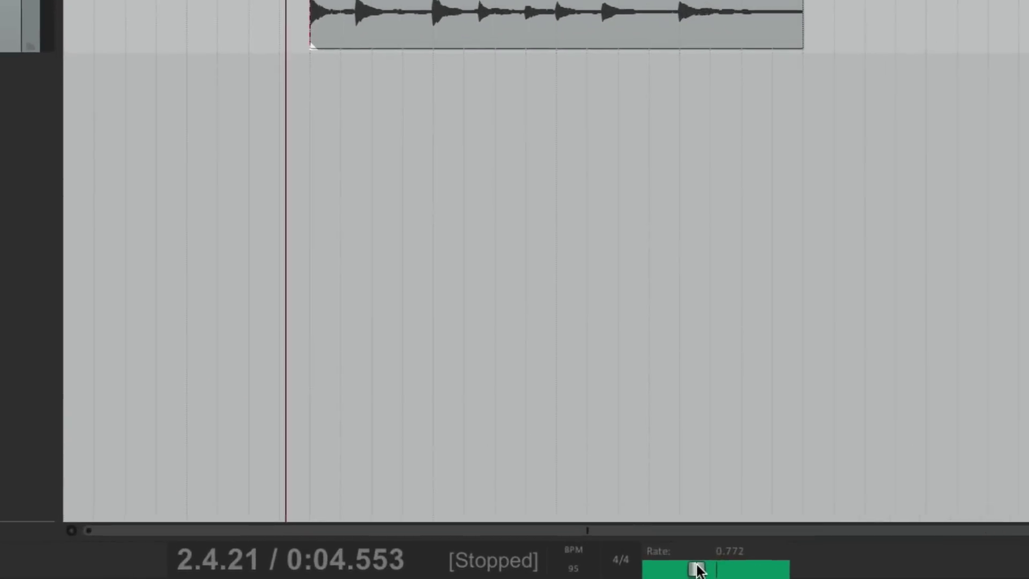
Reset the playback rate to 1.0 and play at normal speed
{"action": "double_click", "coordinate": [679, 572]}
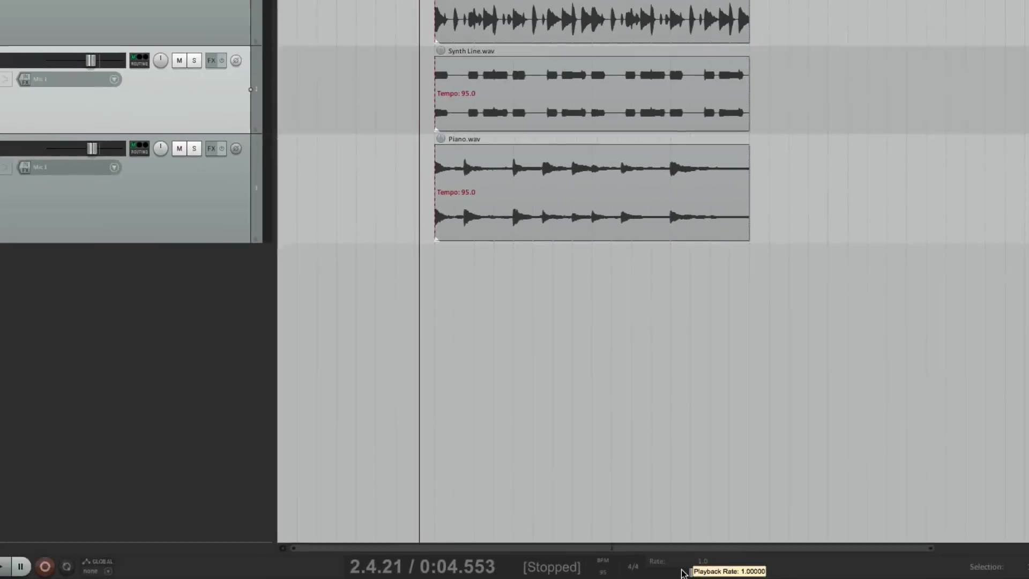
{"action": "key", "text": "space"}
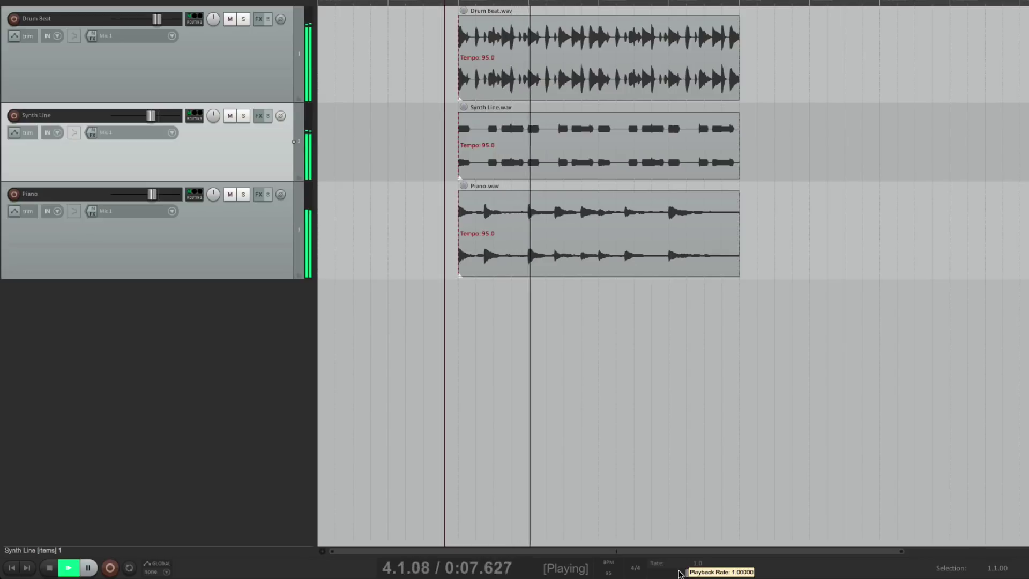
{"action": "key", "text": "space"}
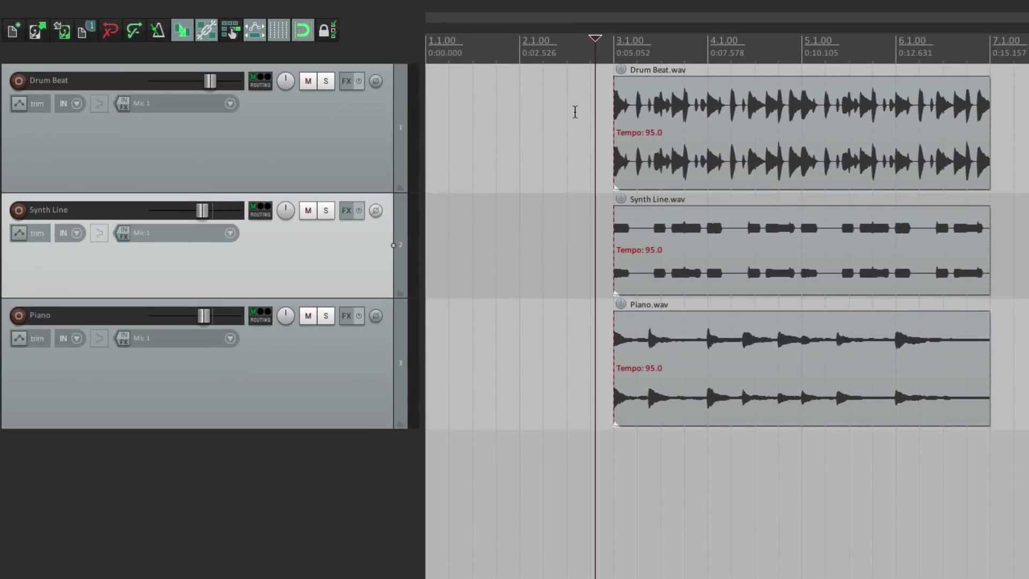
{"action": "left_click", "coordinate": [596, 105]}
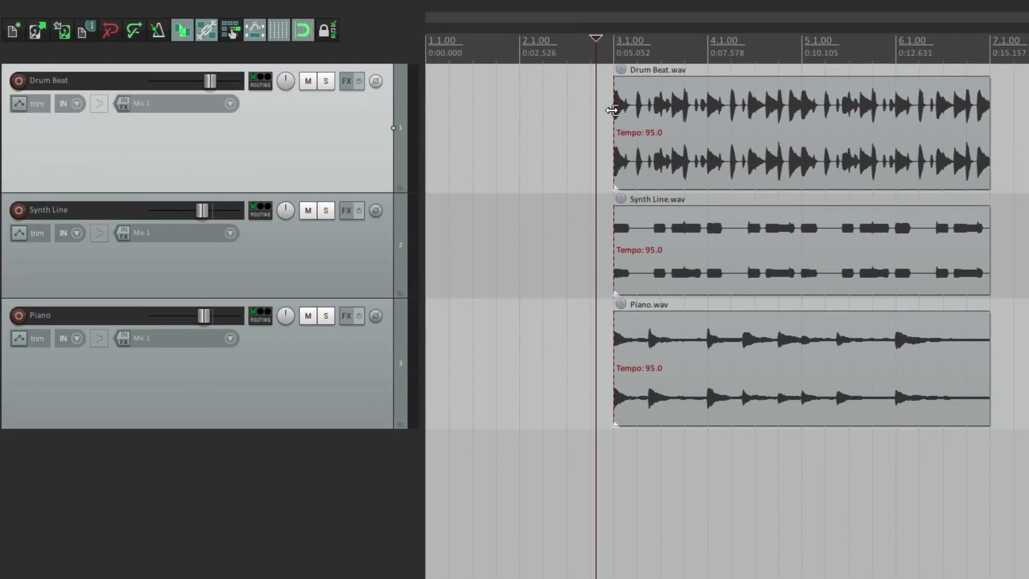
{"action": "scroll", "coordinate": [612, 110], "scroll_direction": "up", "scroll_amount": 5}
{"action": "scroll", "coordinate": [612, 109], "scroll_direction": "up", "scroll_amount": 4}
{"action": "scroll", "coordinate": [612, 110], "scroll_direction": "down", "scroll_amount": 8}
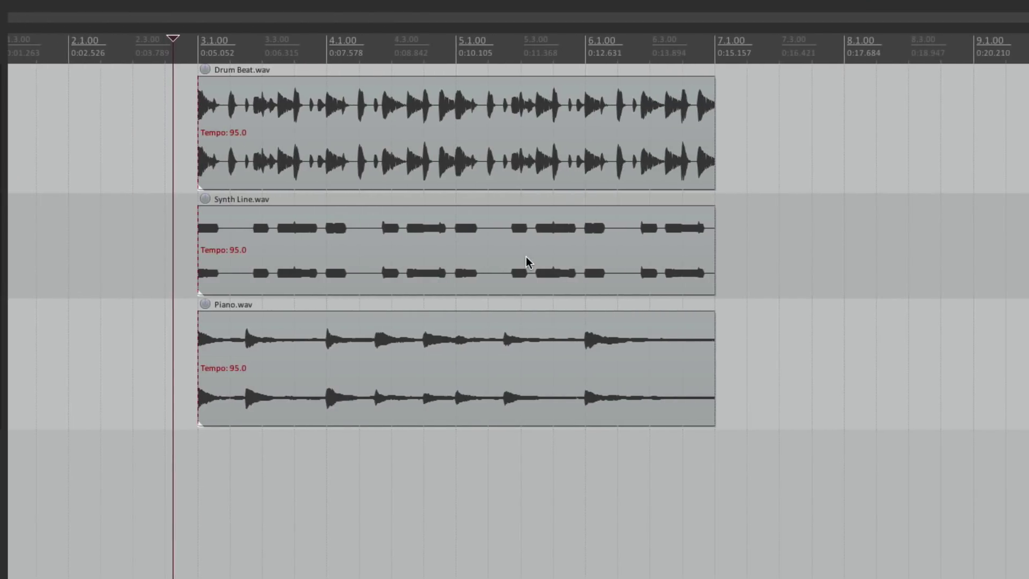
{"action": "scroll", "coordinate": [943, 258], "scroll_direction": "up", "scroll_amount": 3}
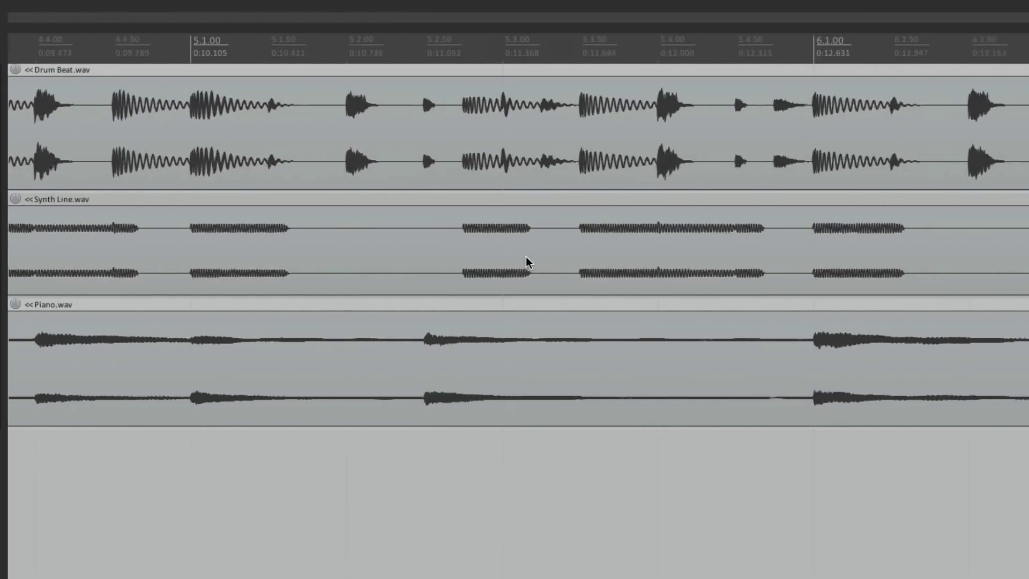
{"action": "key", "text": "f"}
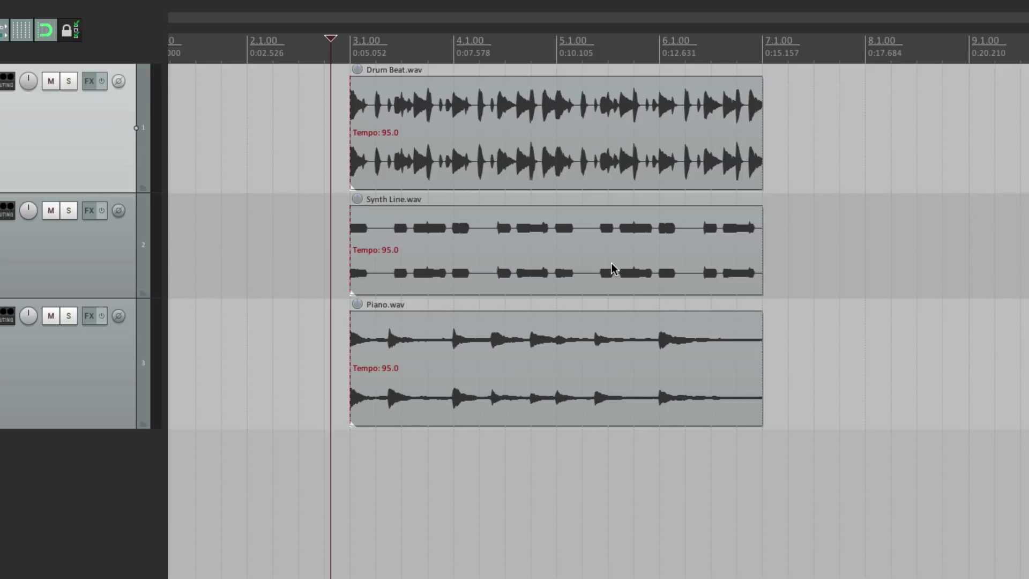
{"action": "left_click", "coordinate": [444, 103]}
{"action": "right_click", "coordinate": [443, 103]}
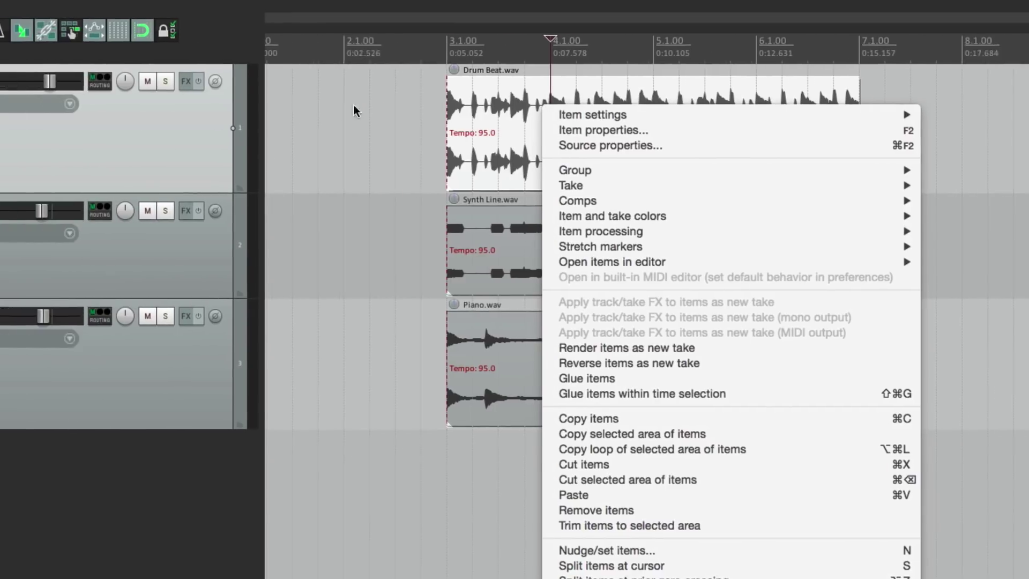
{"action": "key", "text": "Escape"}
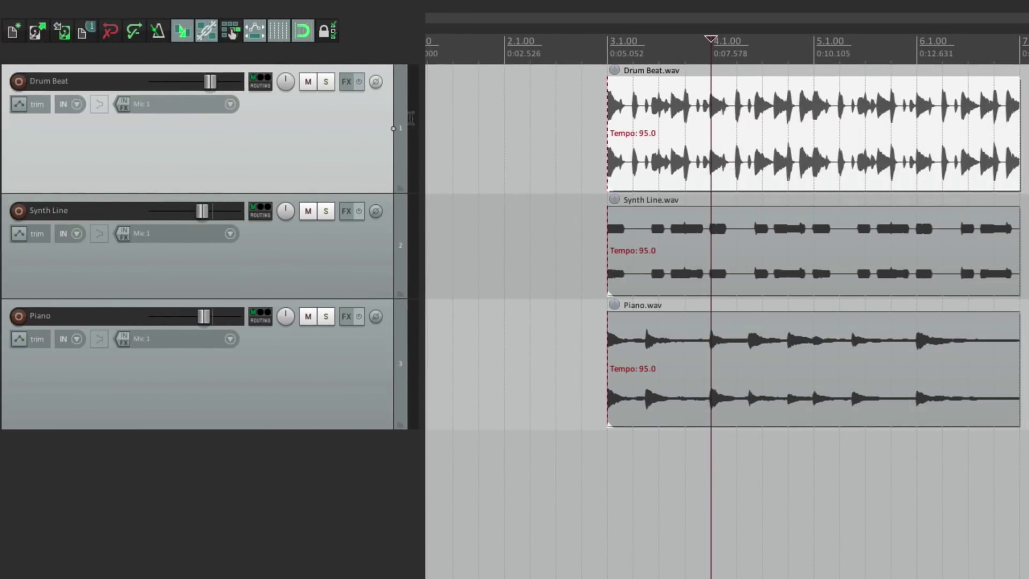
{"action": "right_click", "coordinate": [106, 134]}
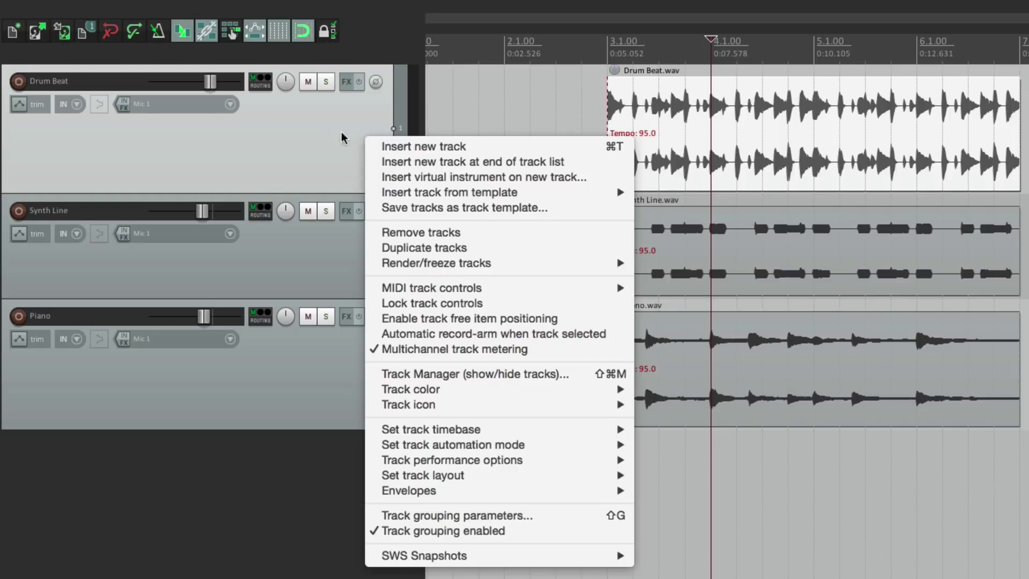
{"action": "key", "text": "Escape"}
{"action": "right_click", "coordinate": [641, 42]}
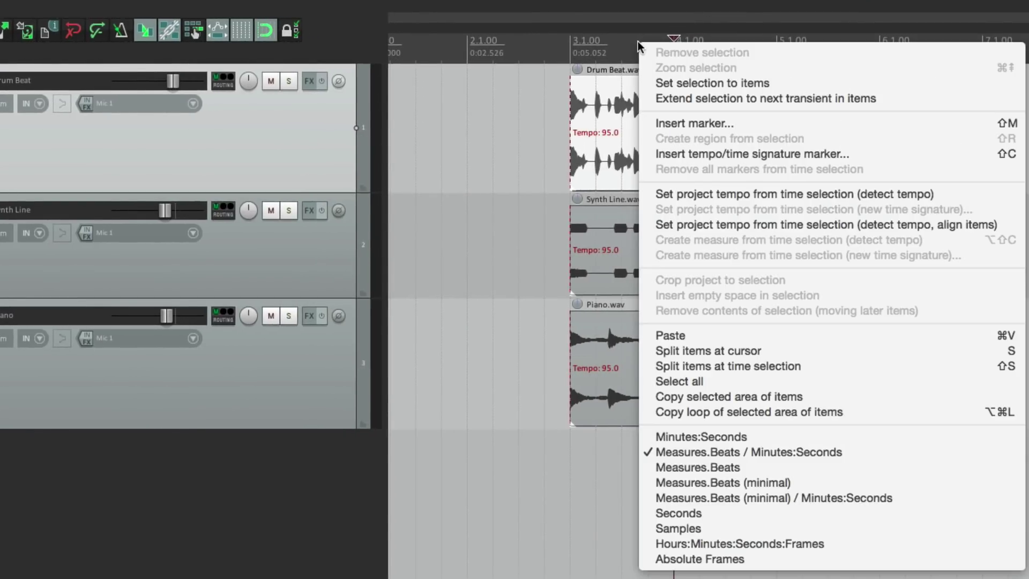
{"action": "key", "text": "Escape"}
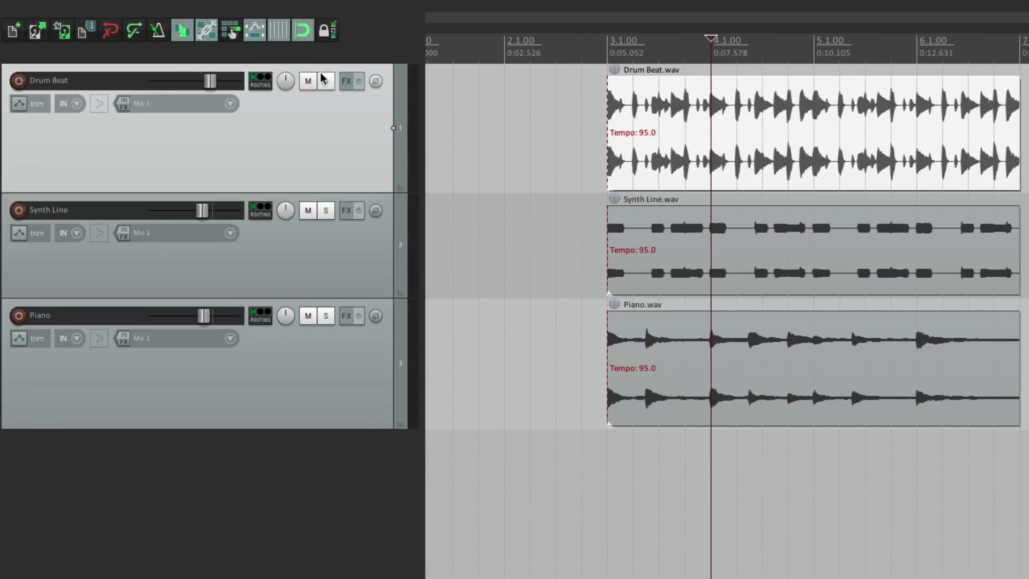
{"action": "right_click", "coordinate": [308, 86]}
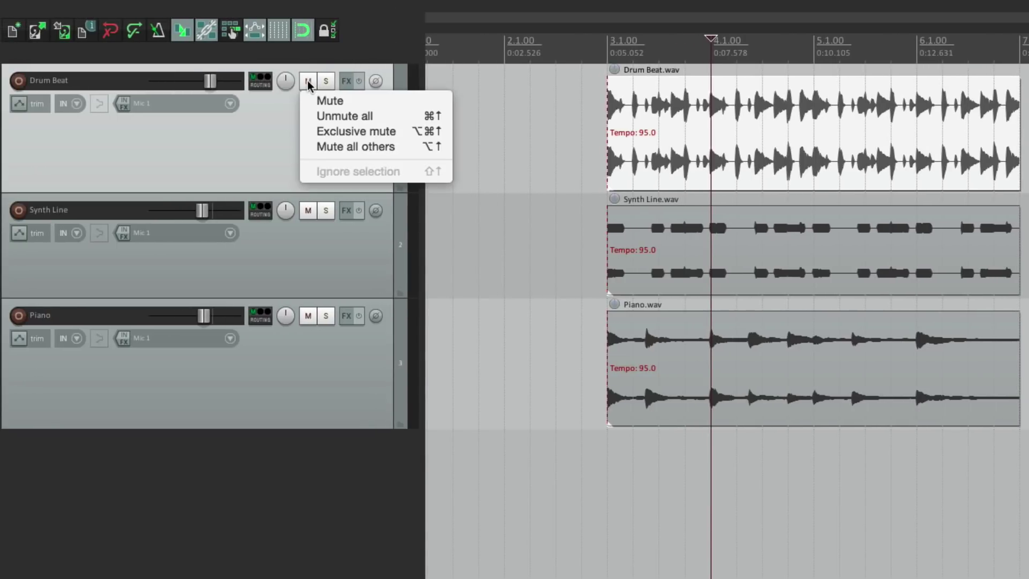
{"action": "key", "text": "Escape"}
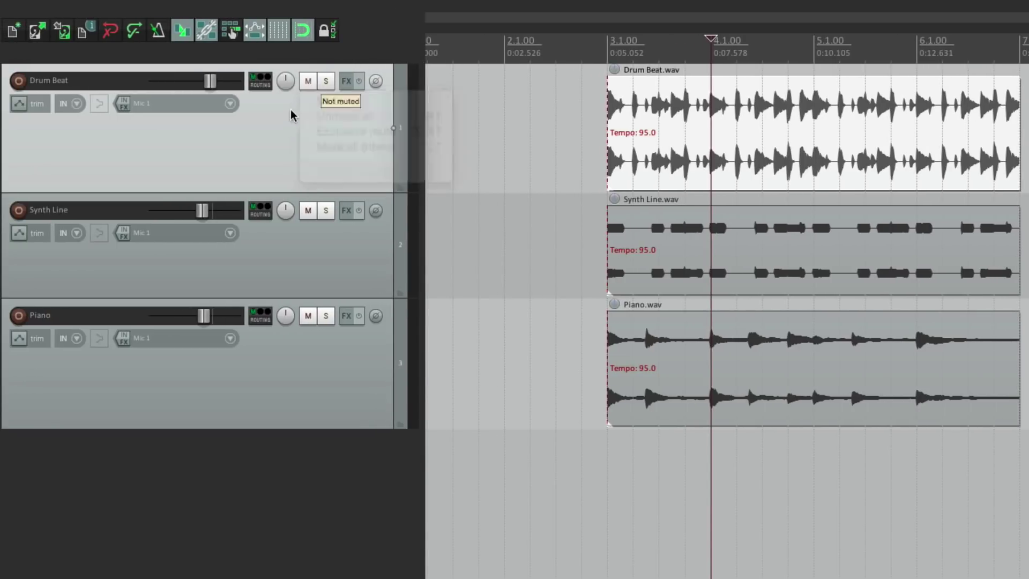
{"action": "right_click", "coordinate": [325, 82]}
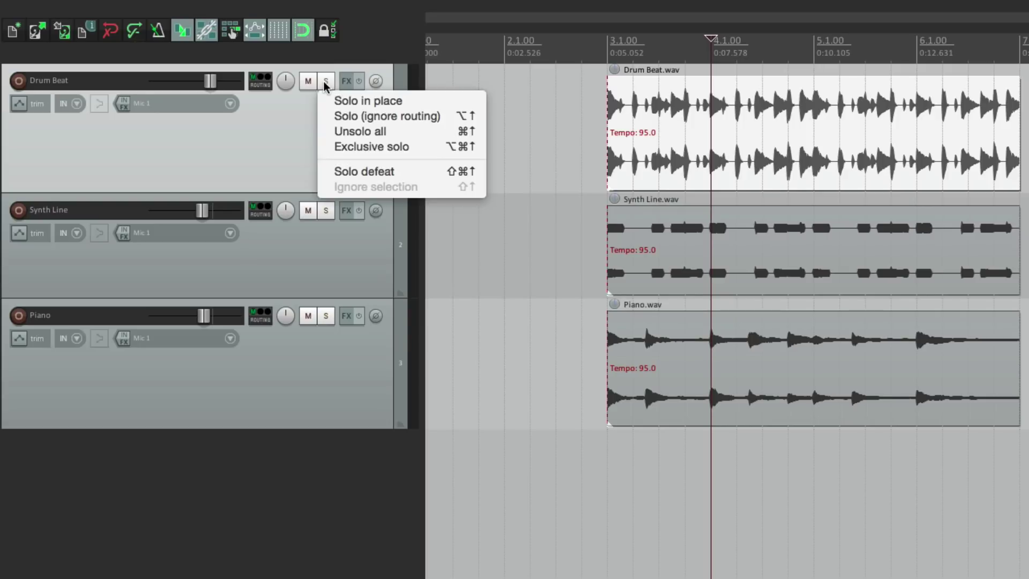
{"action": "left_click", "coordinate": [255, 136]}
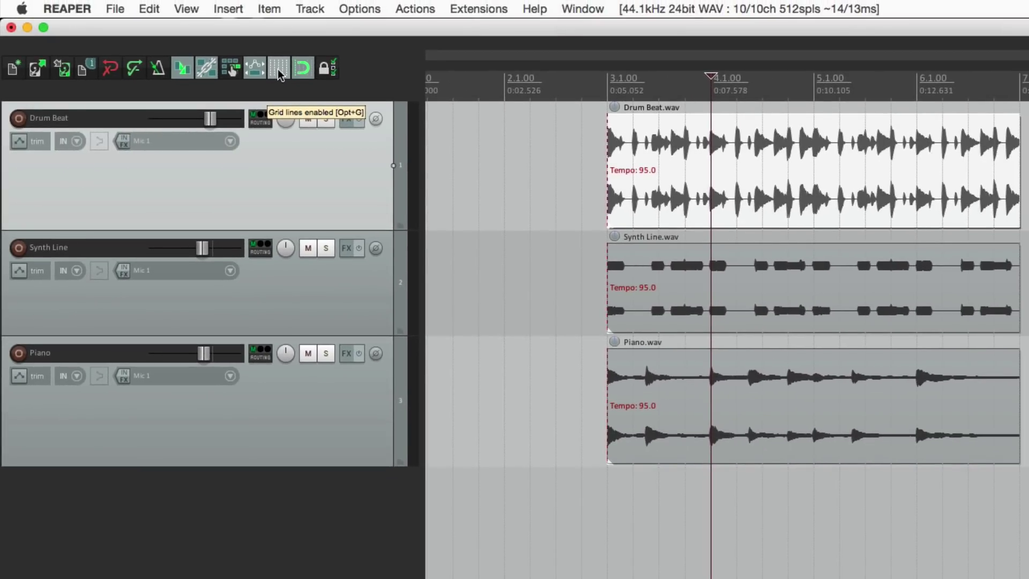
Deselect the Drum Beat clip and place the edit cursor near 2.3 in the timeline
{"action": "left_click", "coordinate": [569, 134]}
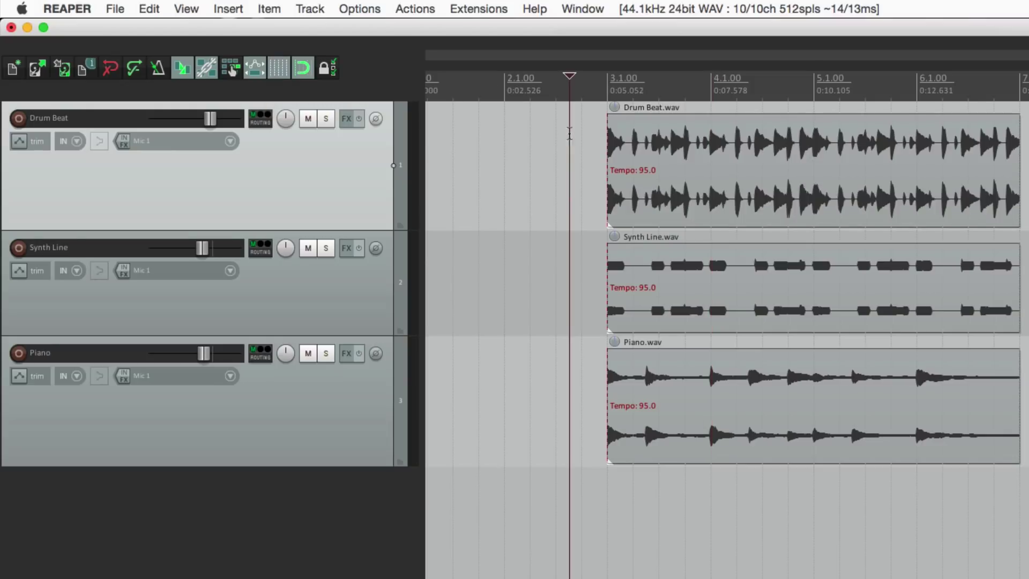
{"action": "left_click", "coordinate": [477, 7]}
{"action": "mouse_move", "coordinate": [225, 7]}
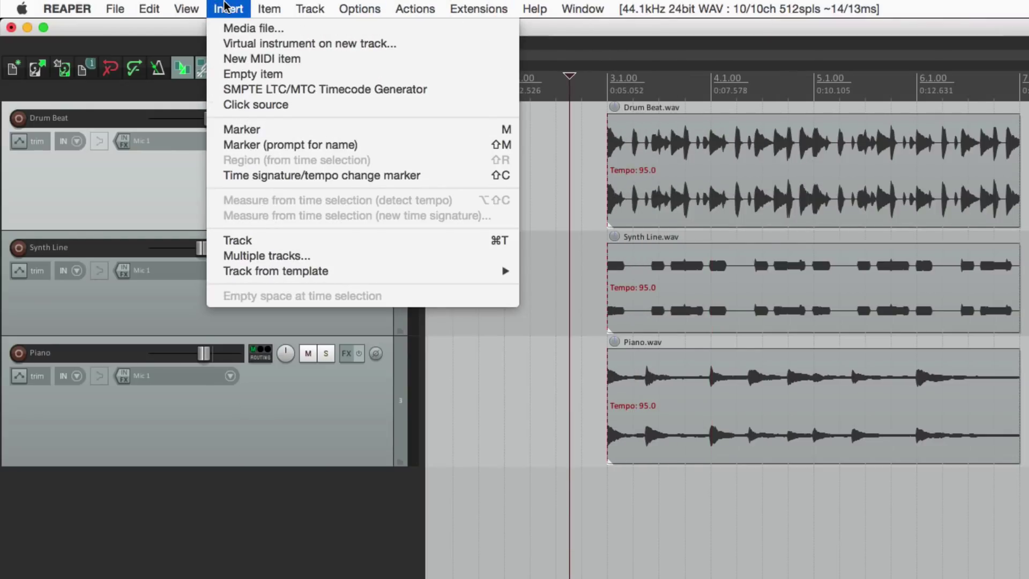
{"action": "mouse_move", "coordinate": [258, 6]}
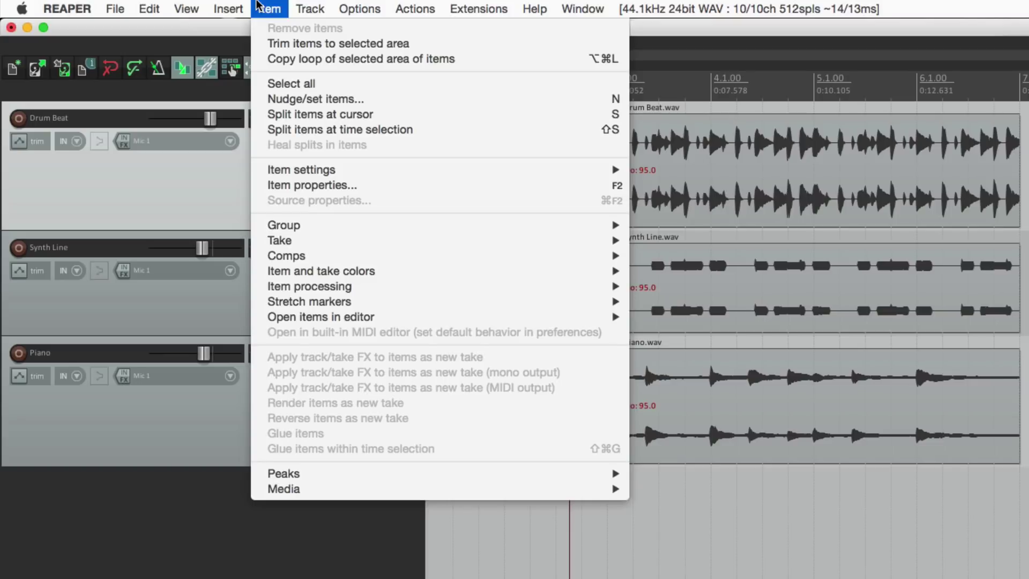
{"action": "left_click", "coordinate": [259, 5]}
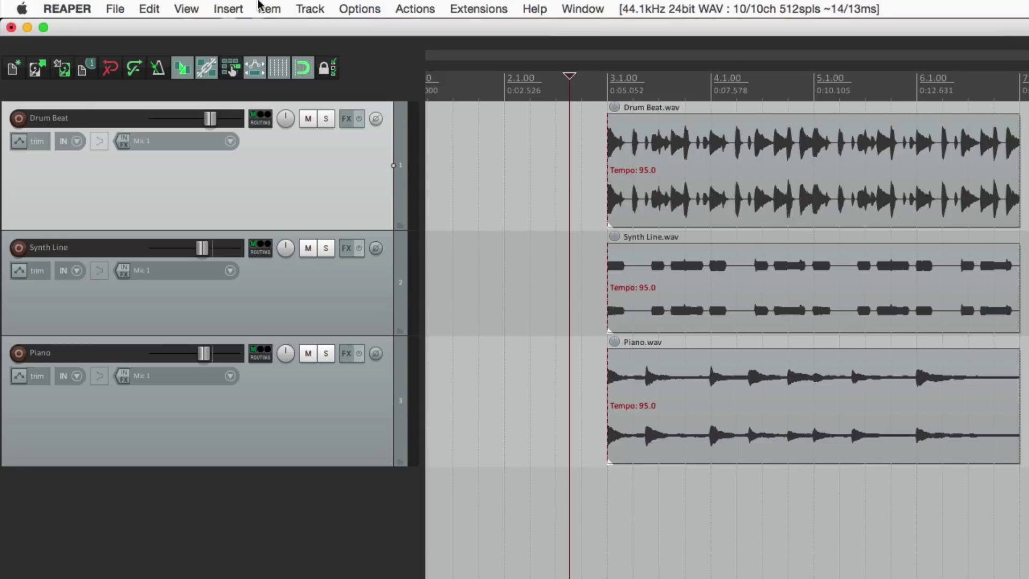
Try the EyssinaAM180 theme, then the IMPERIAL 24 theme
{"action": "left_click", "coordinate": [356, 10]}
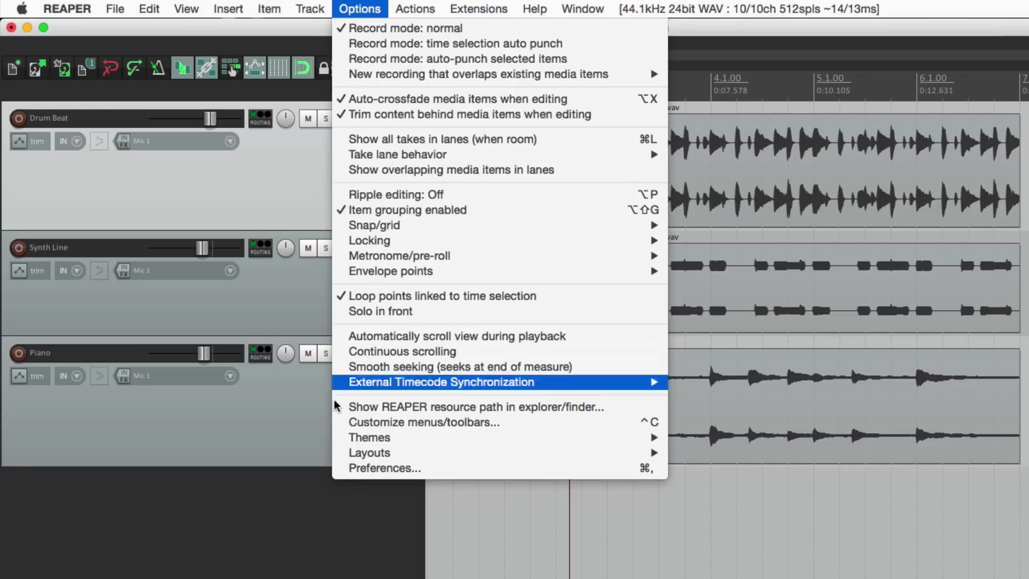
{"action": "mouse_move", "coordinate": [338, 438]}
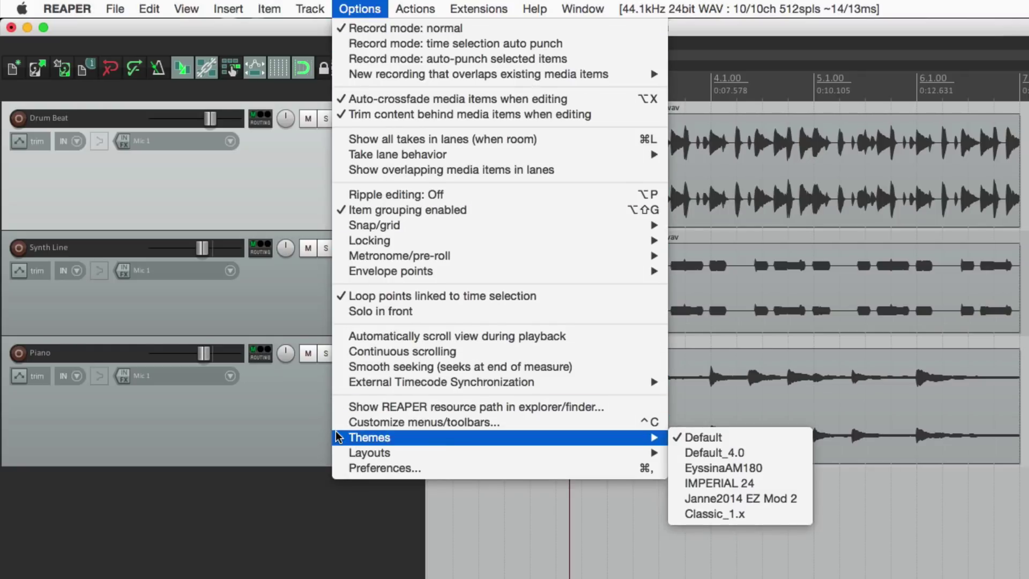
{"action": "left_click", "coordinate": [684, 468]}
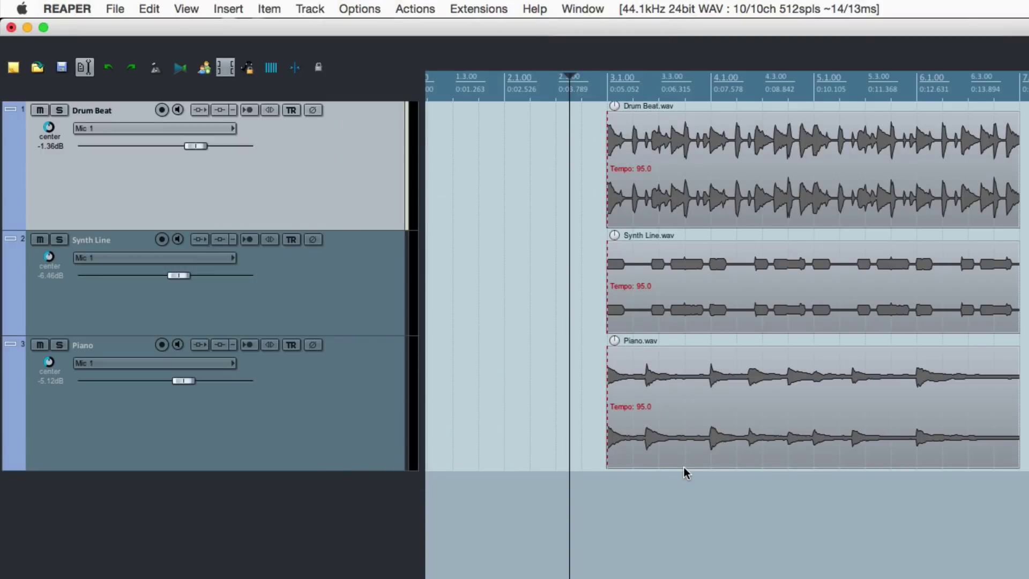
{"action": "left_click", "coordinate": [360, 9]}
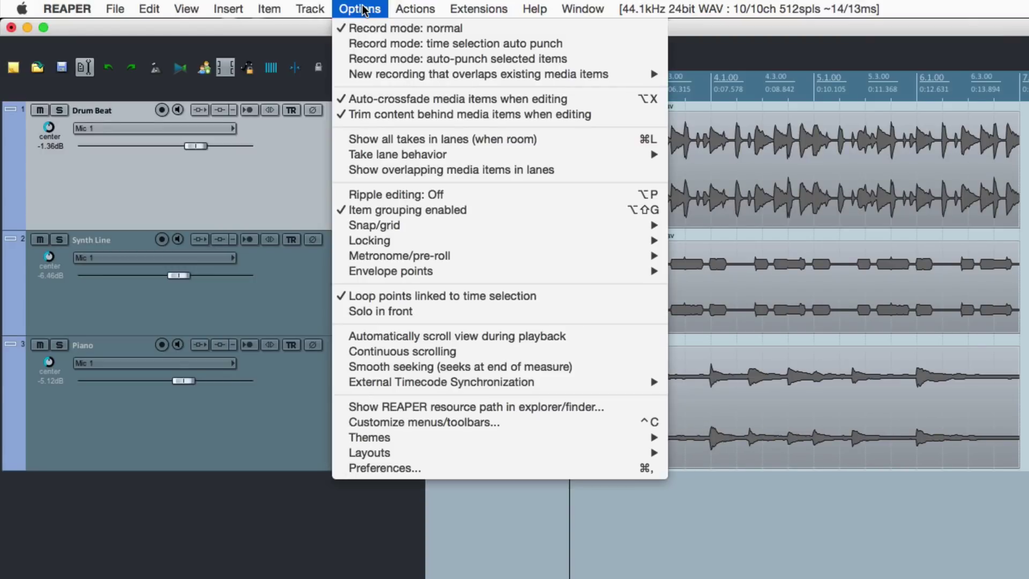
{"action": "mouse_move", "coordinate": [376, 439]}
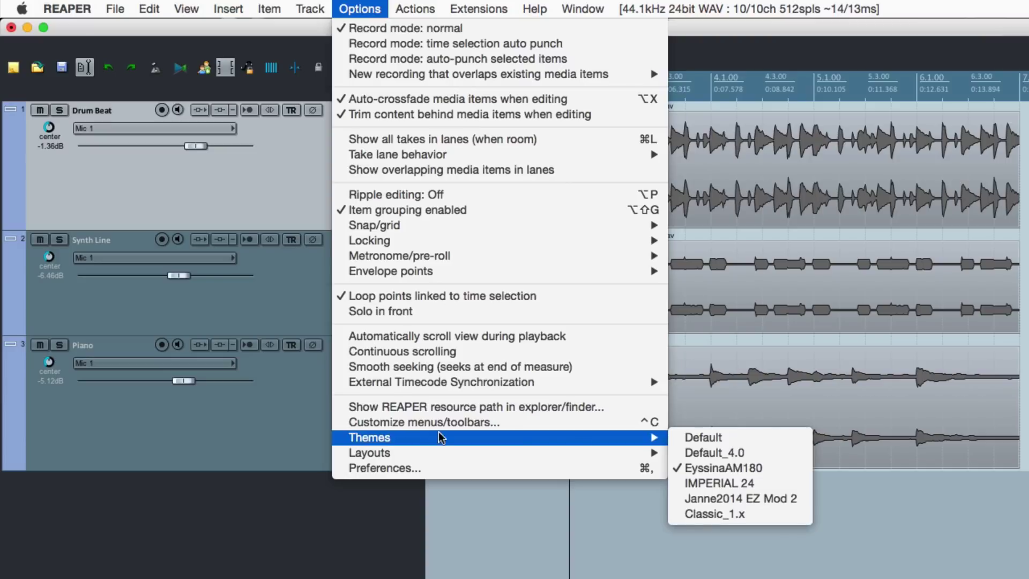
{"action": "left_click", "coordinate": [678, 484]}
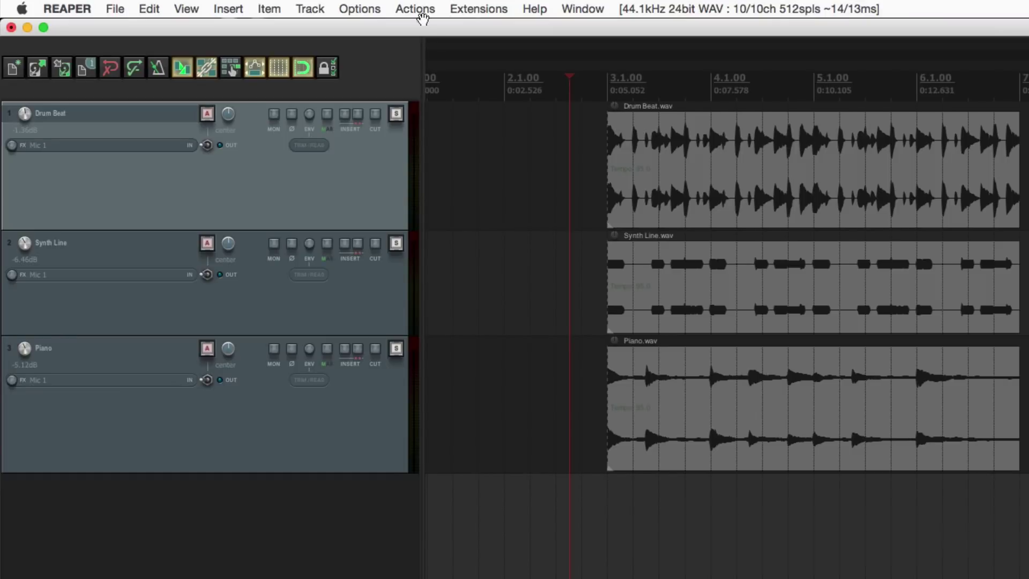
Apply the Janne2014 EZ Mod 2 theme, then switch to the Default theme
{"action": "left_click", "coordinate": [357, 6]}
{"action": "mouse_move", "coordinate": [430, 438]}
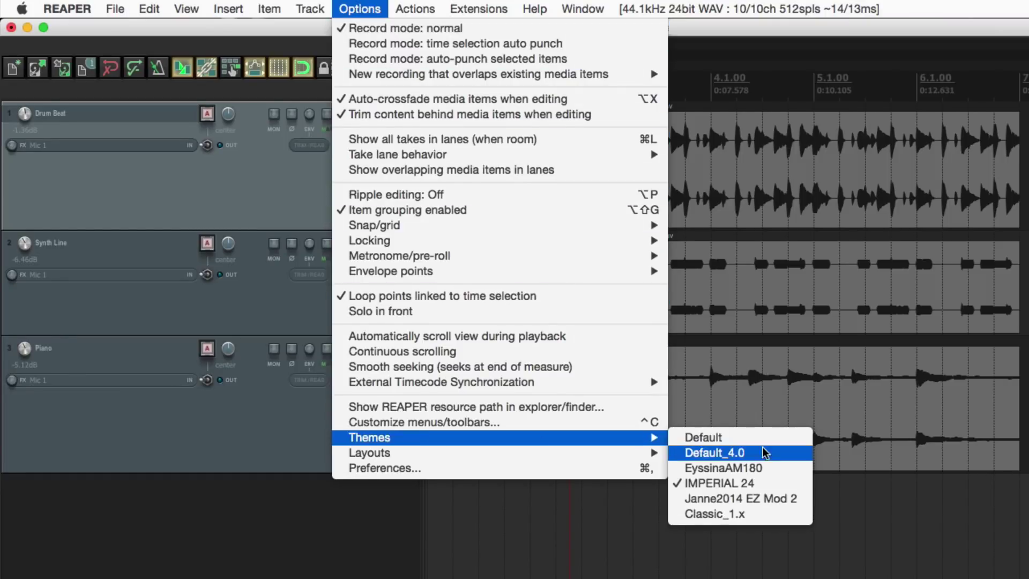
{"action": "left_click", "coordinate": [692, 500]}
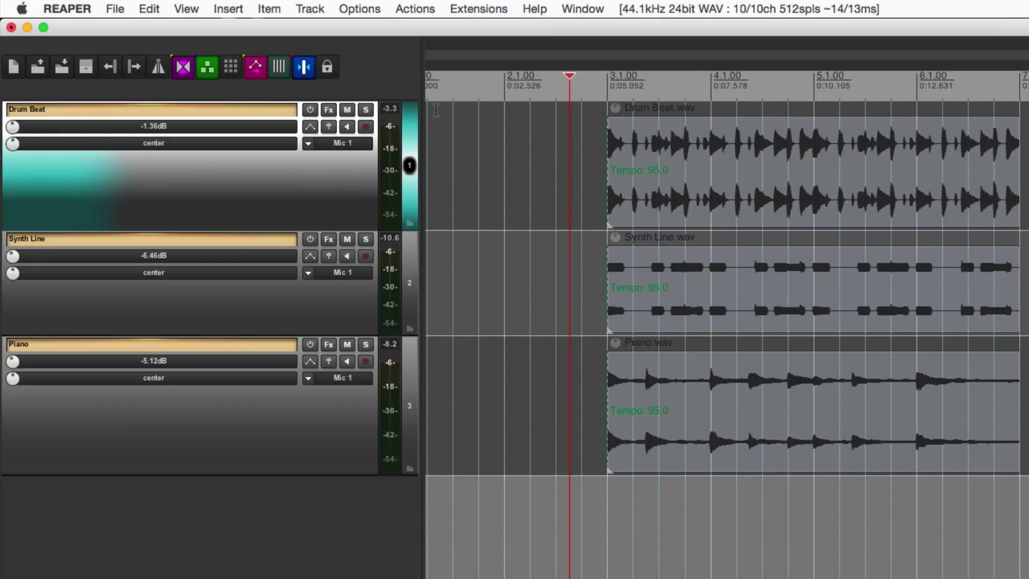
{"action": "left_click", "coordinate": [376, 10]}
{"action": "mouse_move", "coordinate": [421, 438]}
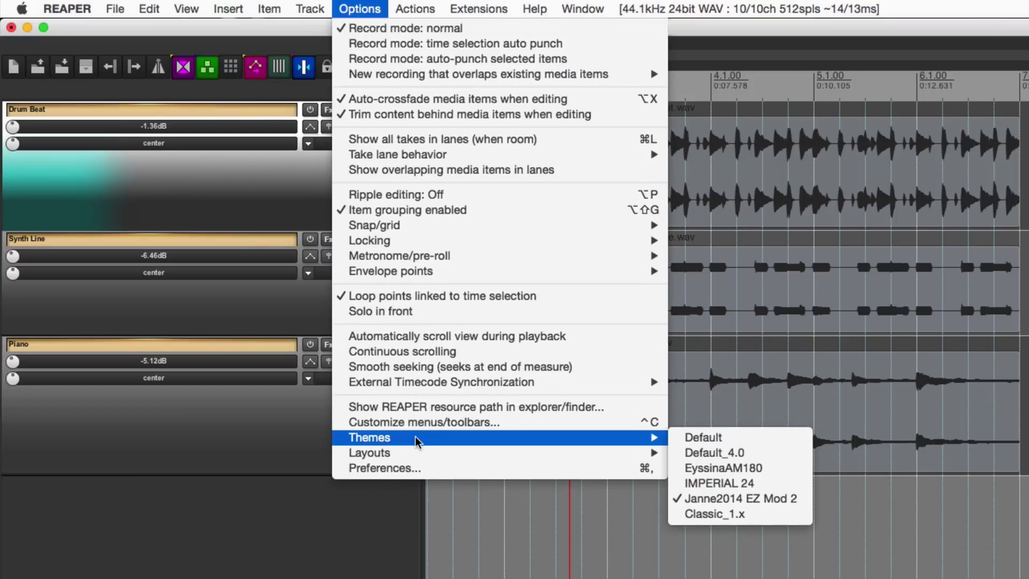
{"action": "left_click", "coordinate": [676, 441]}
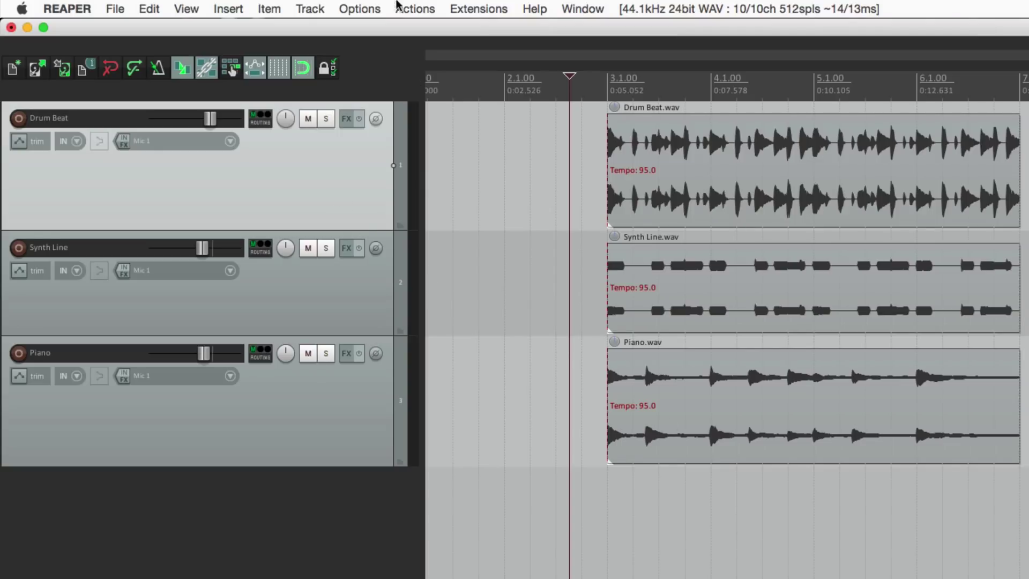
{"action": "left_click", "coordinate": [363, 4]}
{"action": "mouse_move", "coordinate": [390, 457]}
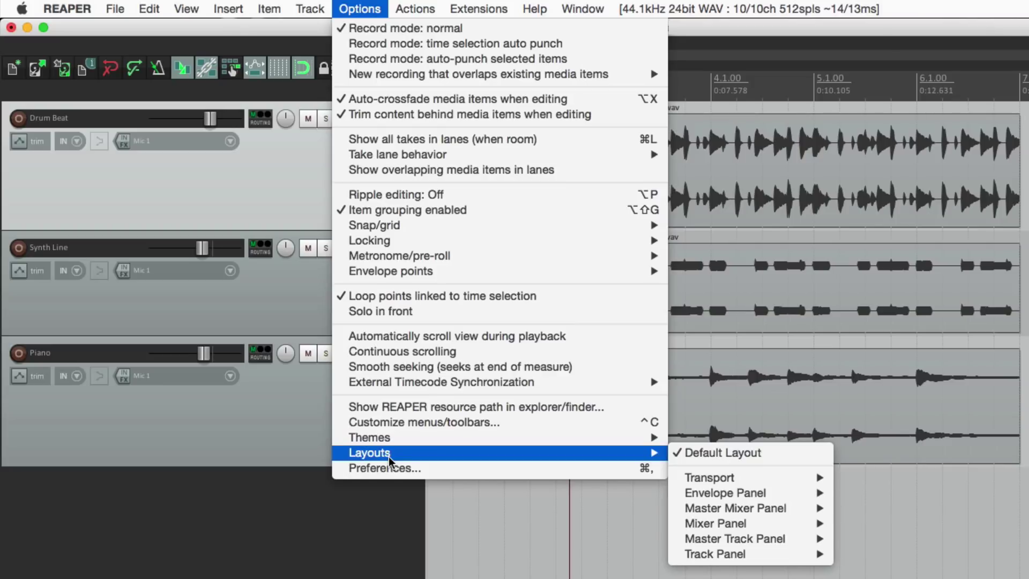
{"action": "mouse_move", "coordinate": [679, 562]}
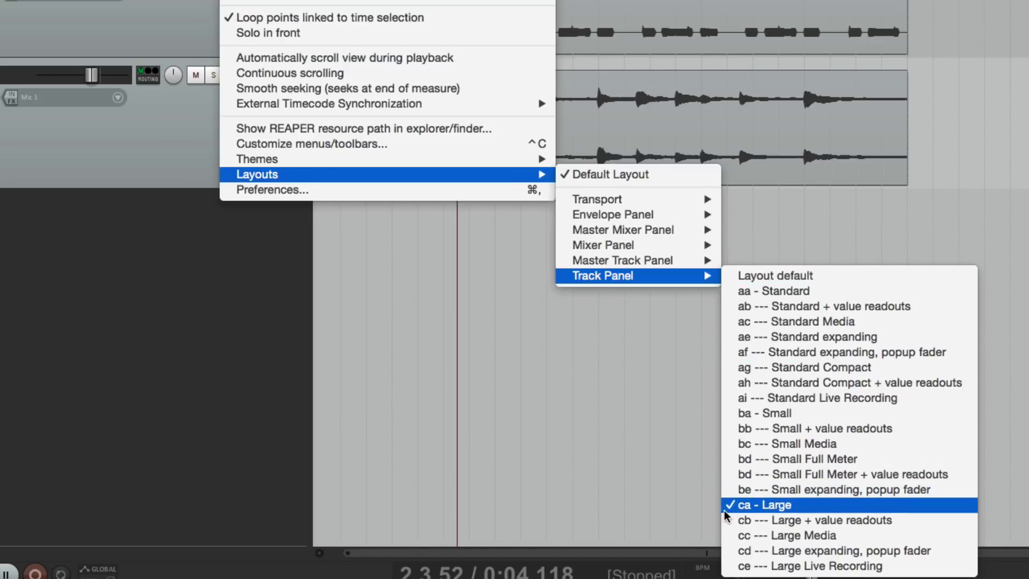
{"action": "left_click", "coordinate": [733, 291]}
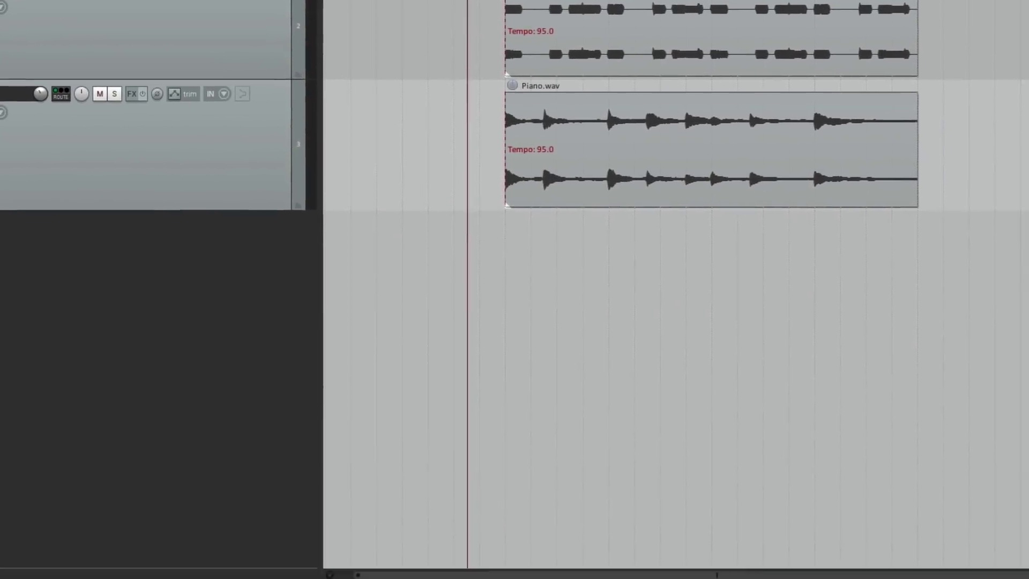
{"action": "mouse_move", "coordinate": [370, 199]}
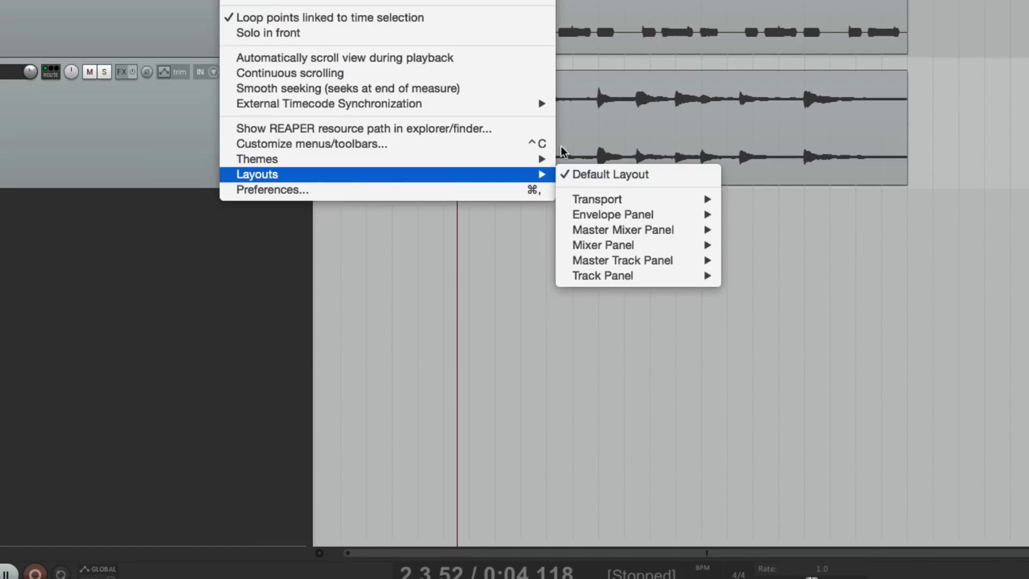
{"action": "mouse_move", "coordinate": [594, 283]}
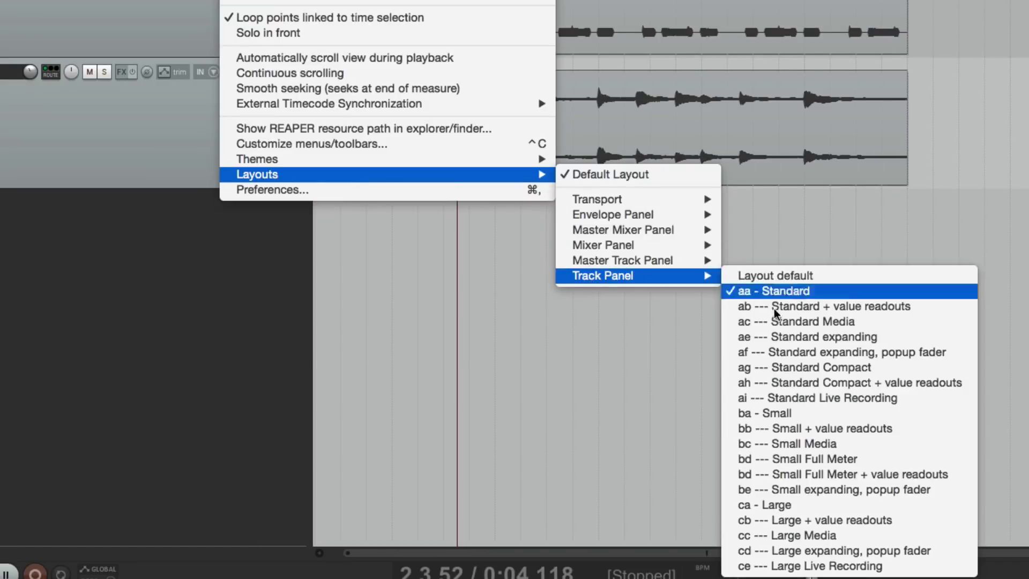
{"action": "left_click", "coordinate": [725, 460]}
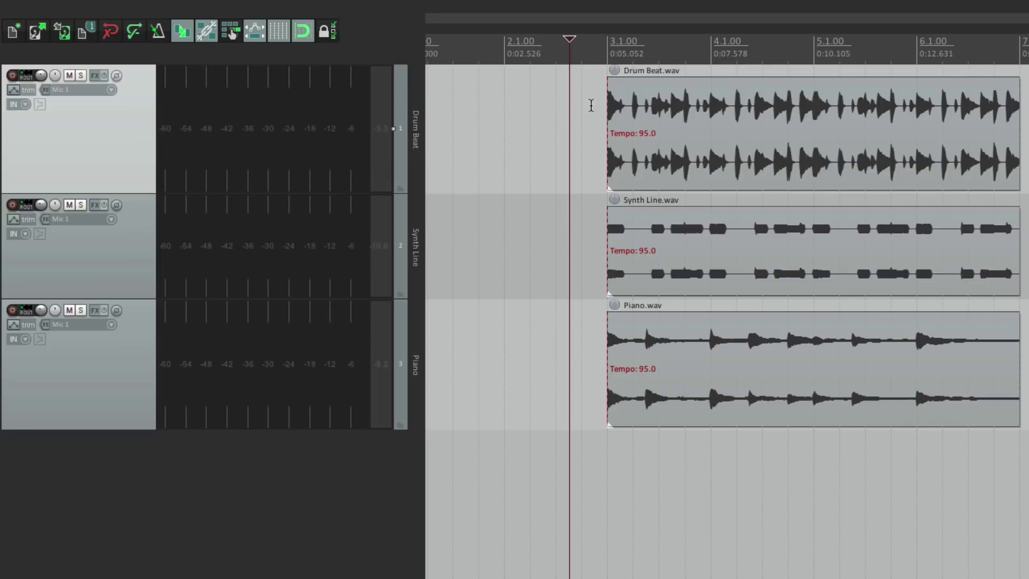
{"action": "left_click", "coordinate": [590, 104]}
{"action": "key", "text": "space"}
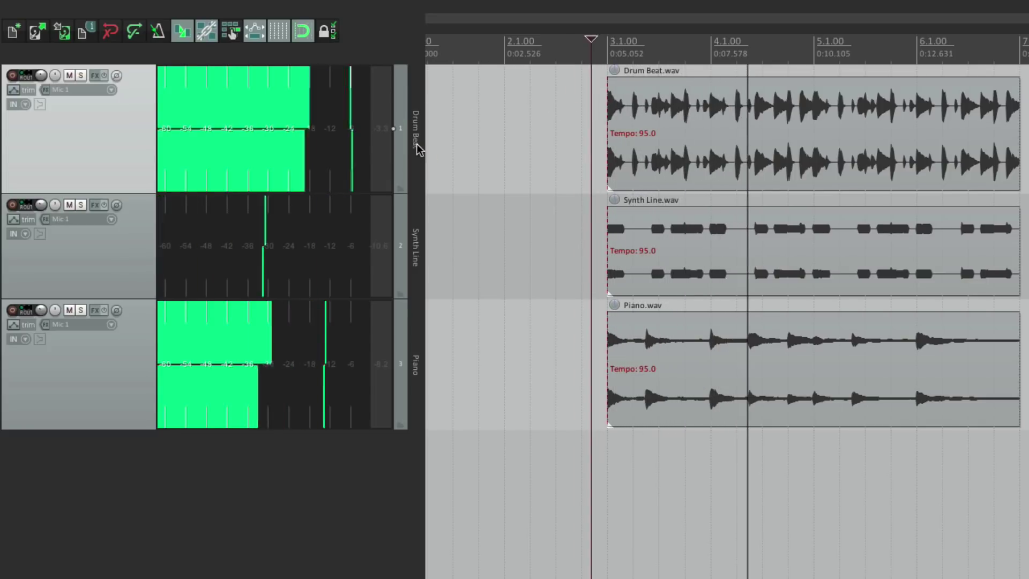
{"action": "key", "text": "space"}
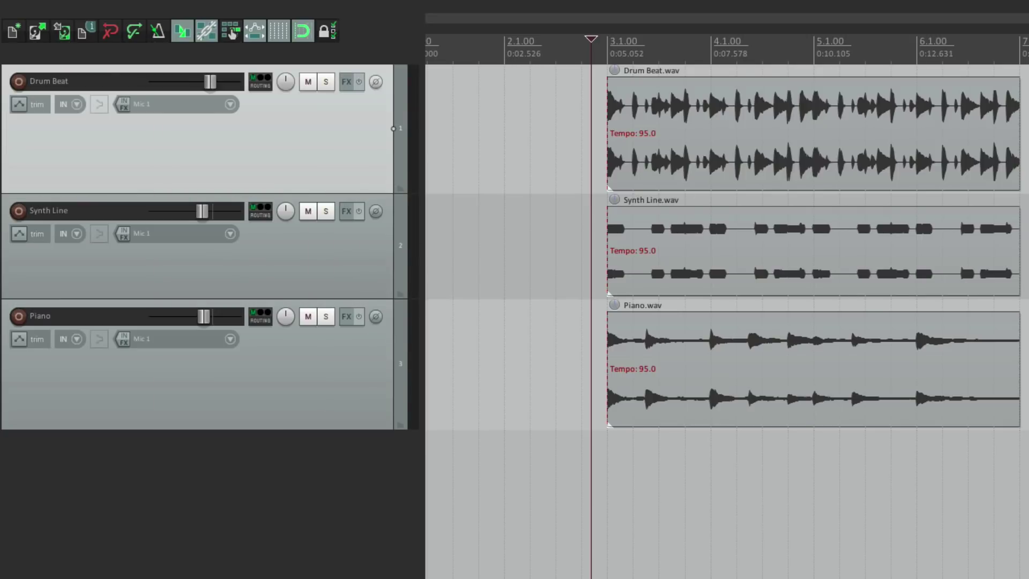
{"action": "key", "text": "space"}
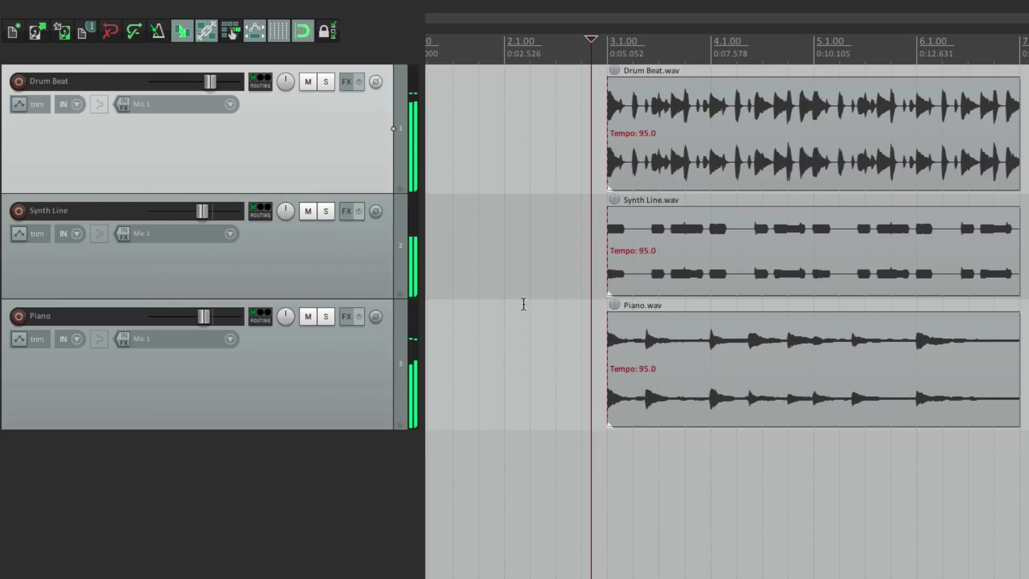
{"action": "key", "text": "space"}
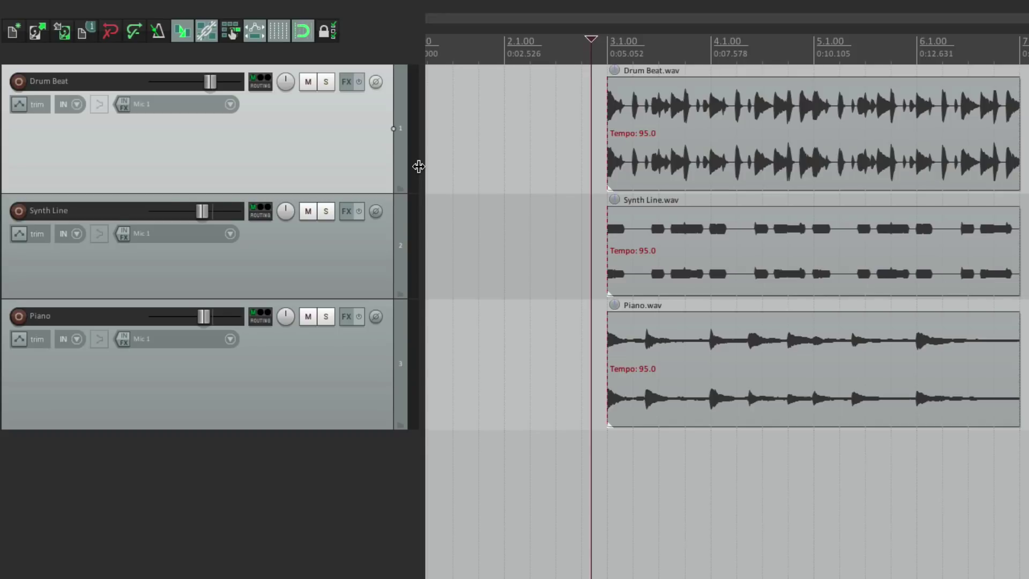
{"action": "key", "text": "ctrl+m"}
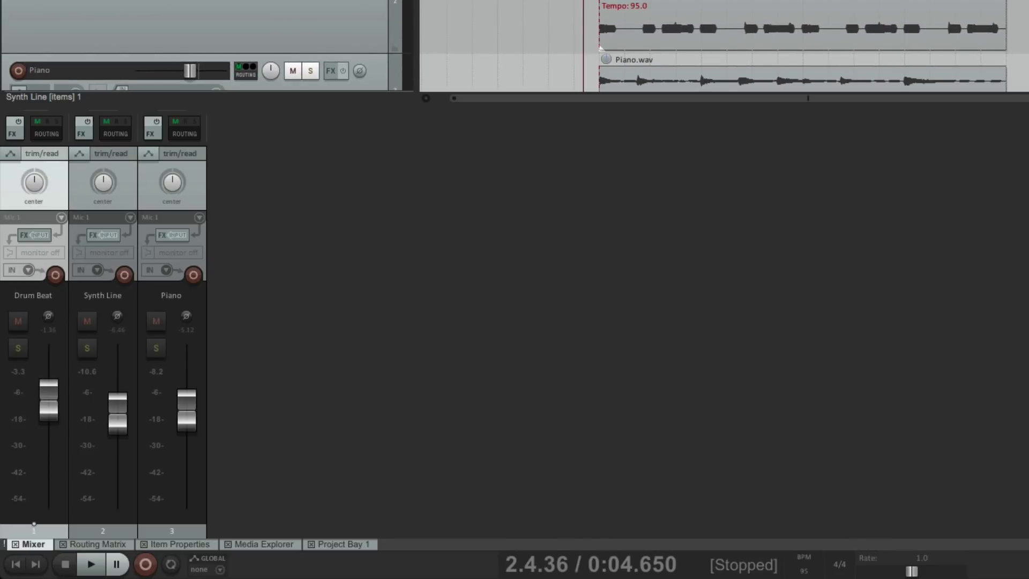
{"action": "left_click", "coordinate": [343, 0]}
{"action": "mouse_move", "coordinate": [634, 169]}
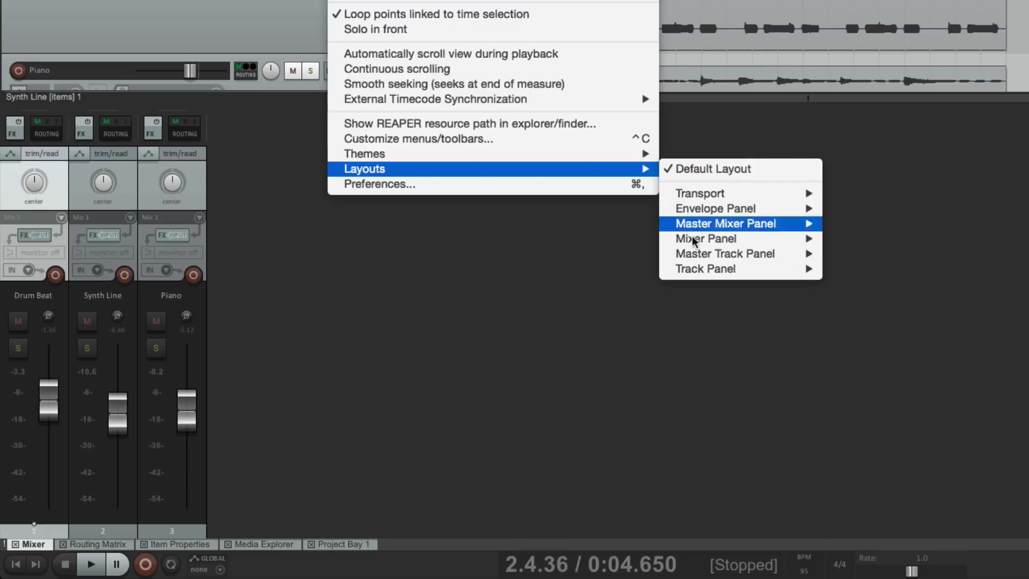
{"action": "mouse_move", "coordinate": [676, 242]}
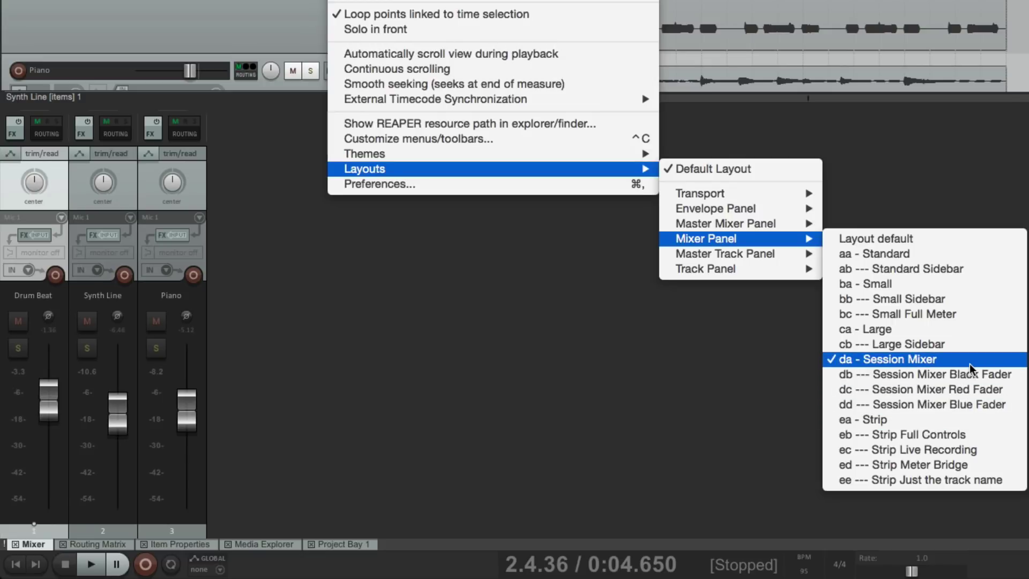
{"action": "left_click", "coordinate": [902, 422]}
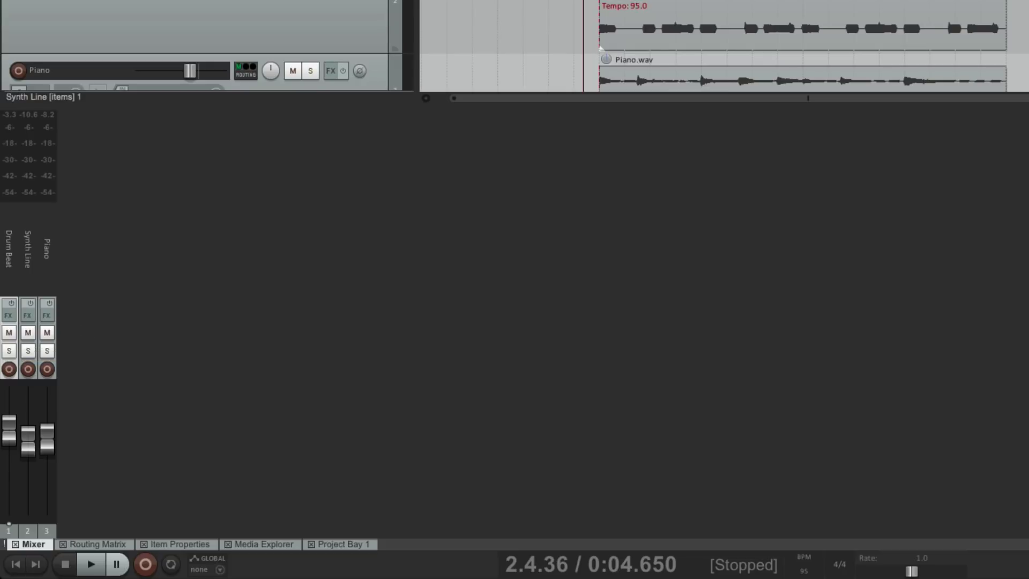
{"action": "left_click", "coordinate": [343, 0]}
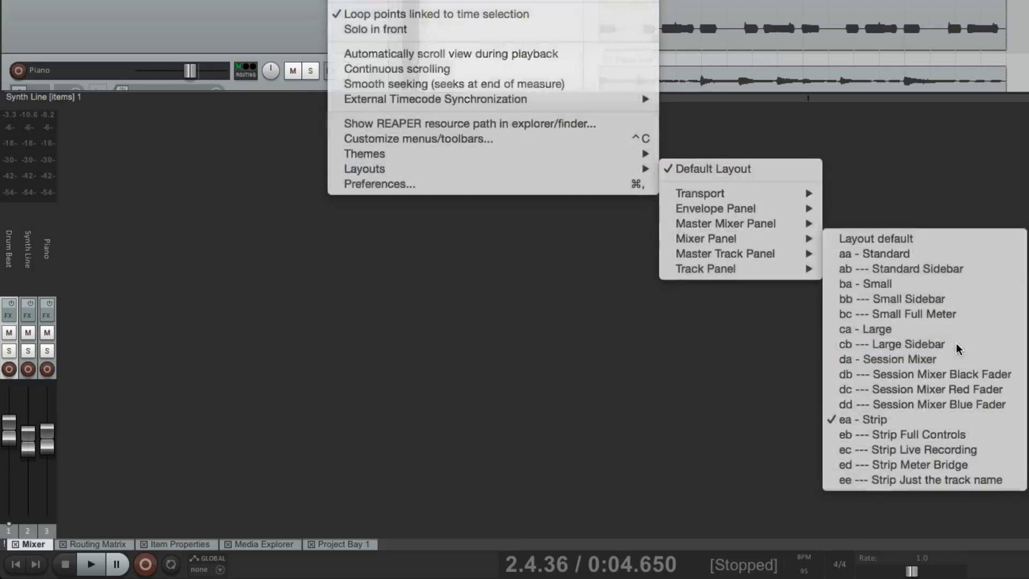
{"action": "left_click", "coordinate": [911, 344]}
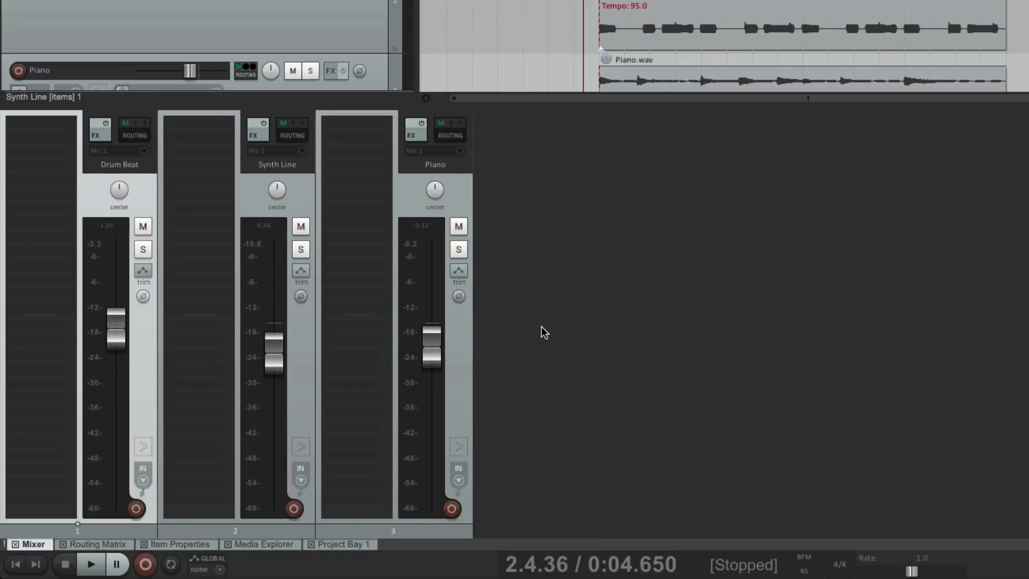
{"action": "left_click", "coordinate": [343, 0]}
{"action": "mouse_move", "coordinate": [435, 170]}
{"action": "mouse_move", "coordinate": [746, 240]}
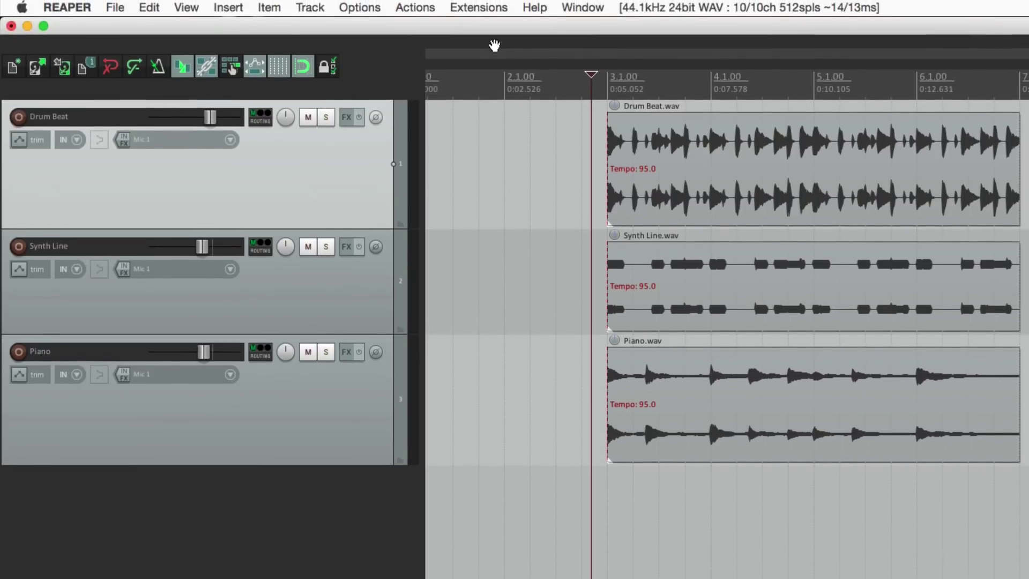
Open Preferences and view the Project, Audio Device and Appearance pages
{"action": "left_click", "coordinate": [360, 8]}
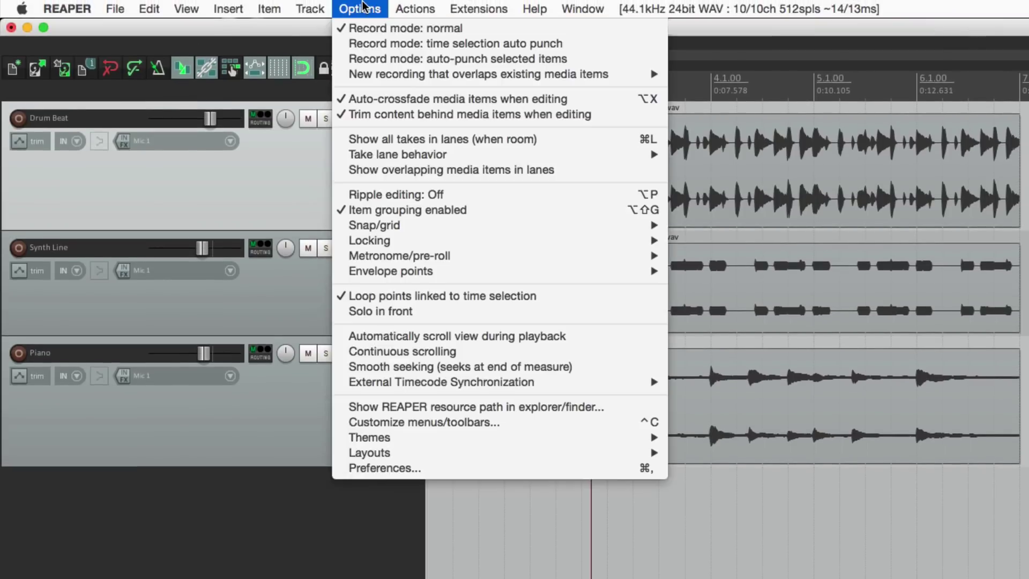
{"action": "left_click", "coordinate": [370, 468]}
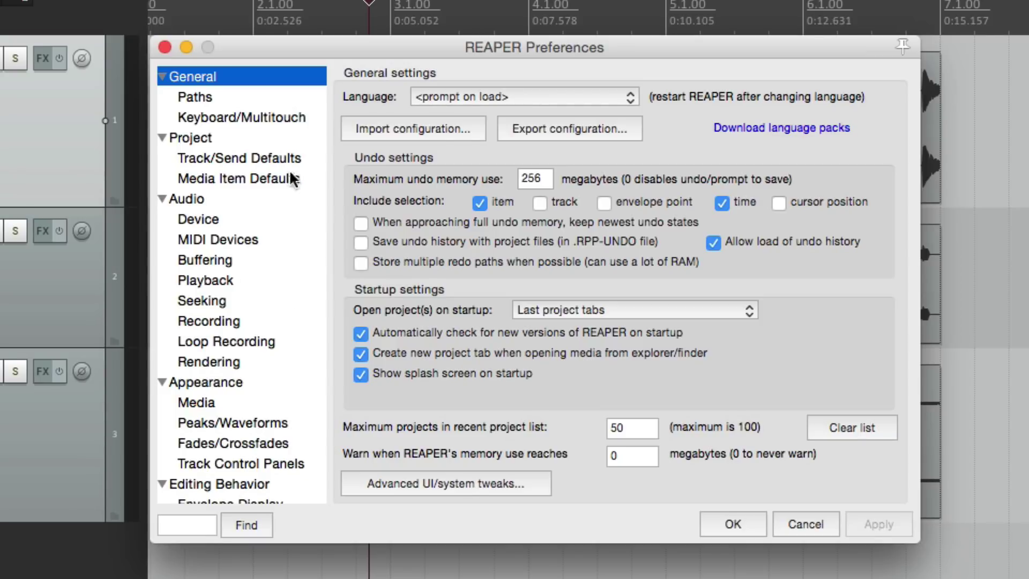
{"action": "scroll", "coordinate": [280, 193], "scroll_direction": "down", "scroll_amount": 10}
{"action": "scroll", "coordinate": [279, 187], "scroll_direction": "up", "scroll_amount": 10}
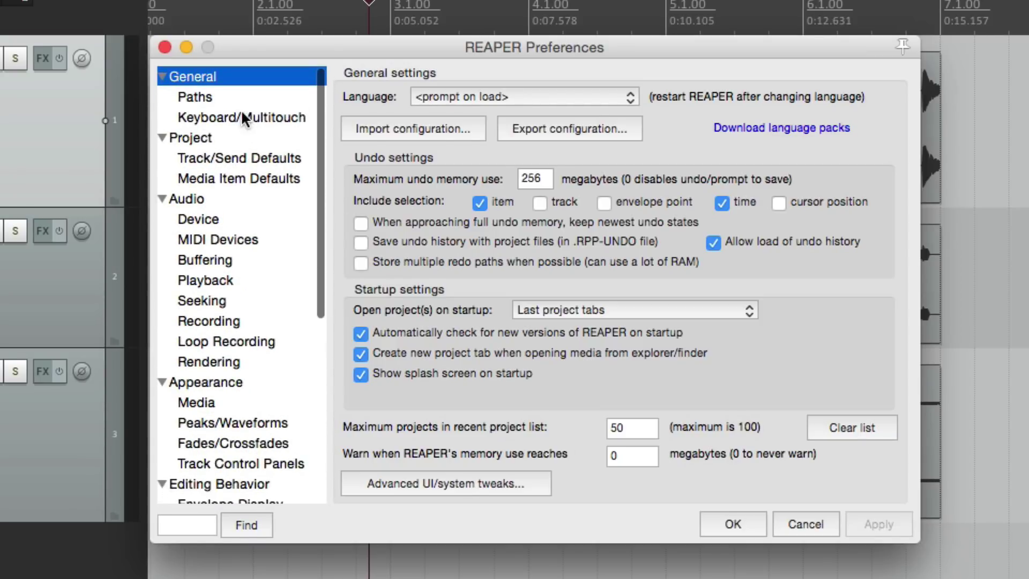
{"action": "left_click", "coordinate": [270, 138]}
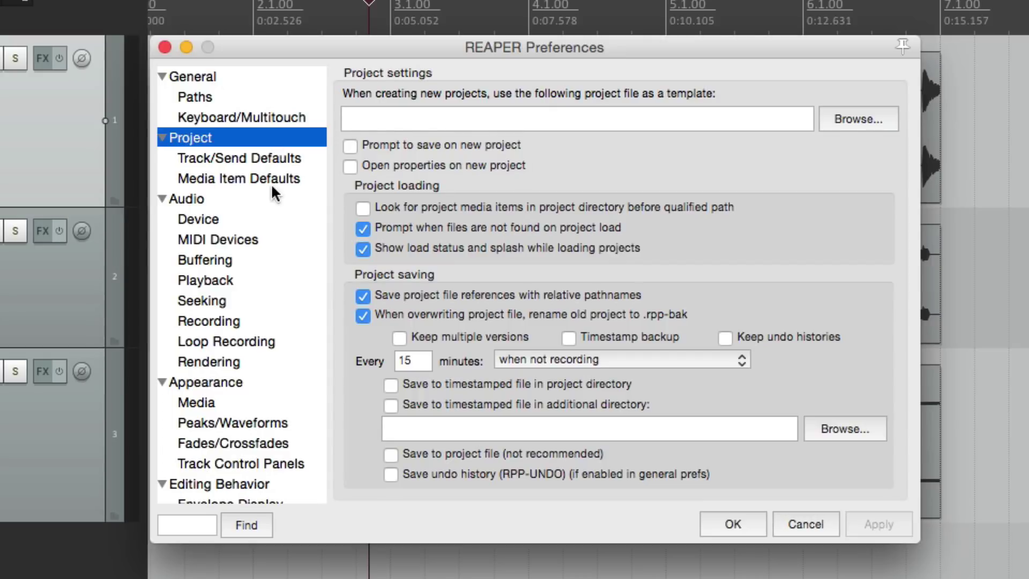
{"action": "left_click", "coordinate": [271, 200]}
{"action": "left_click", "coordinate": [279, 219]}
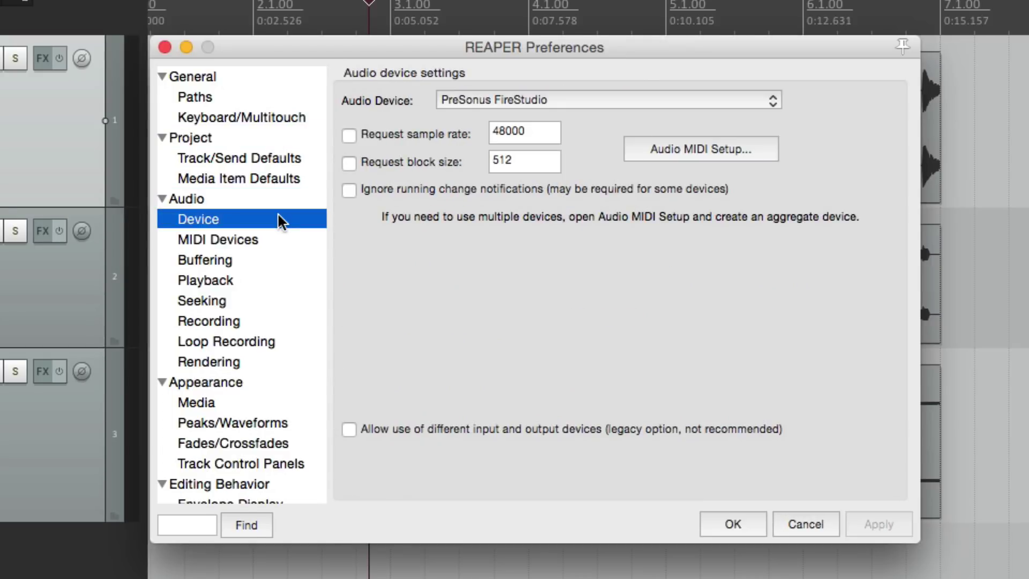
{"action": "left_click", "coordinate": [267, 390]}
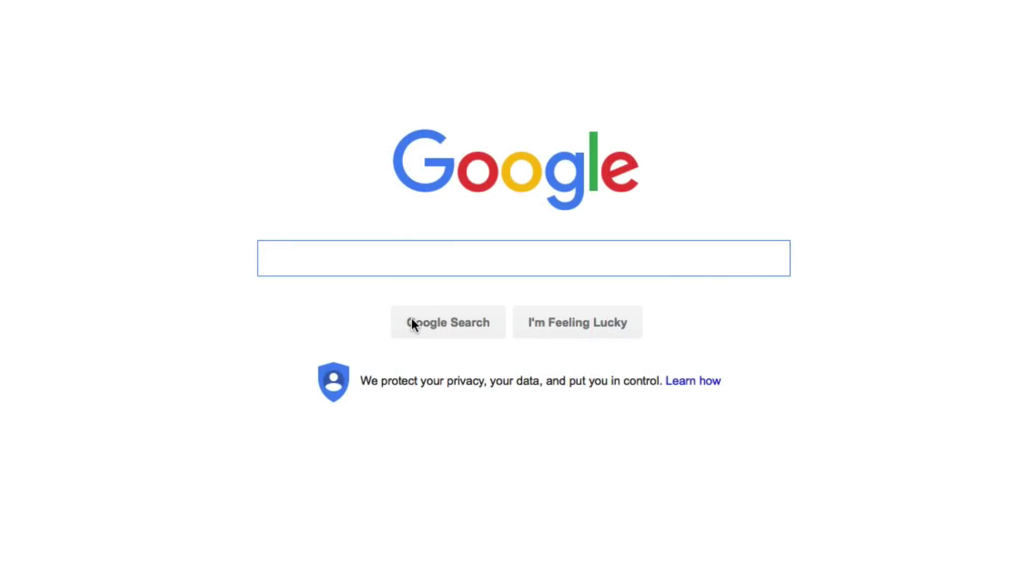
Search Google for 'reaper' and open the 'REAPER | Audio Production Without Limits' result
{"action": "type", "text": "reaper"}
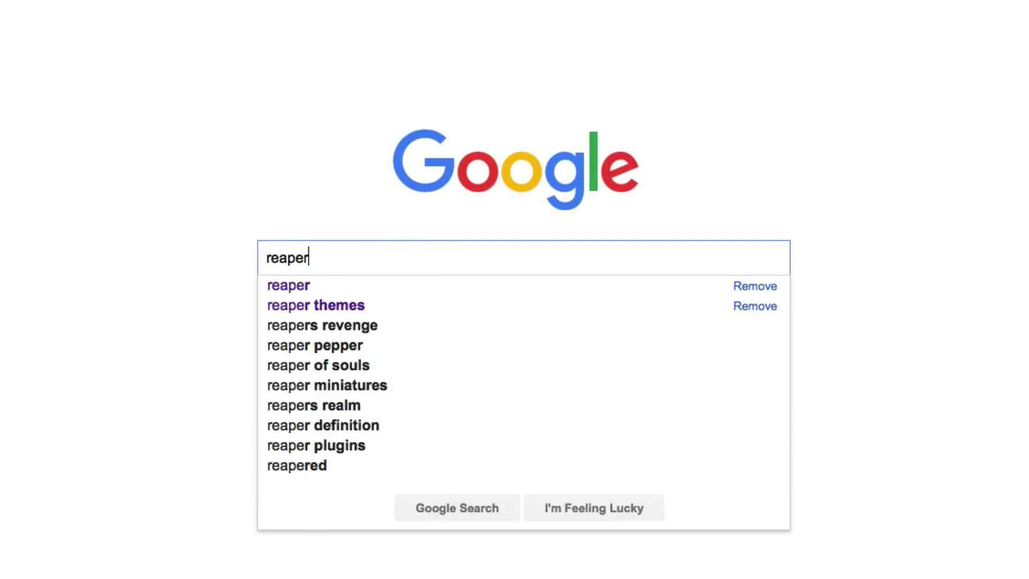
{"action": "key", "text": "Return"}
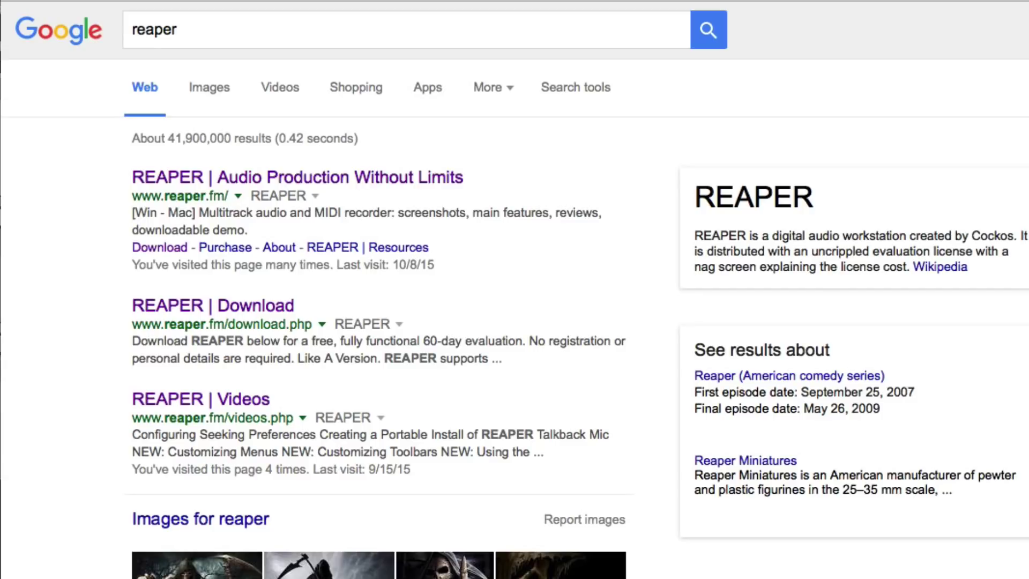
{"action": "left_click", "coordinate": [364, 177]}
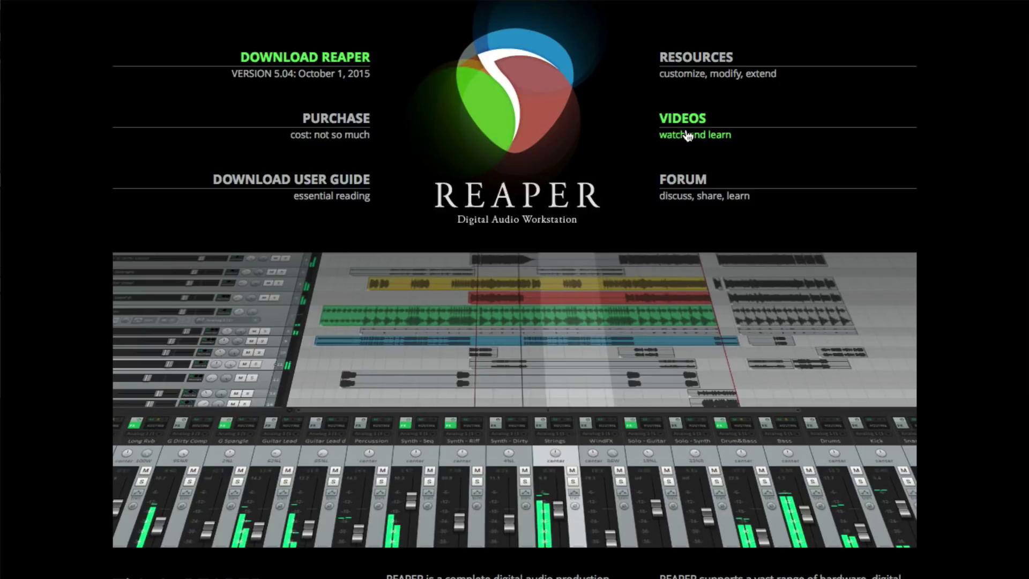
Go to the VIDEOS page from the reaper.fm homepage
{"action": "left_click", "coordinate": [686, 131]}
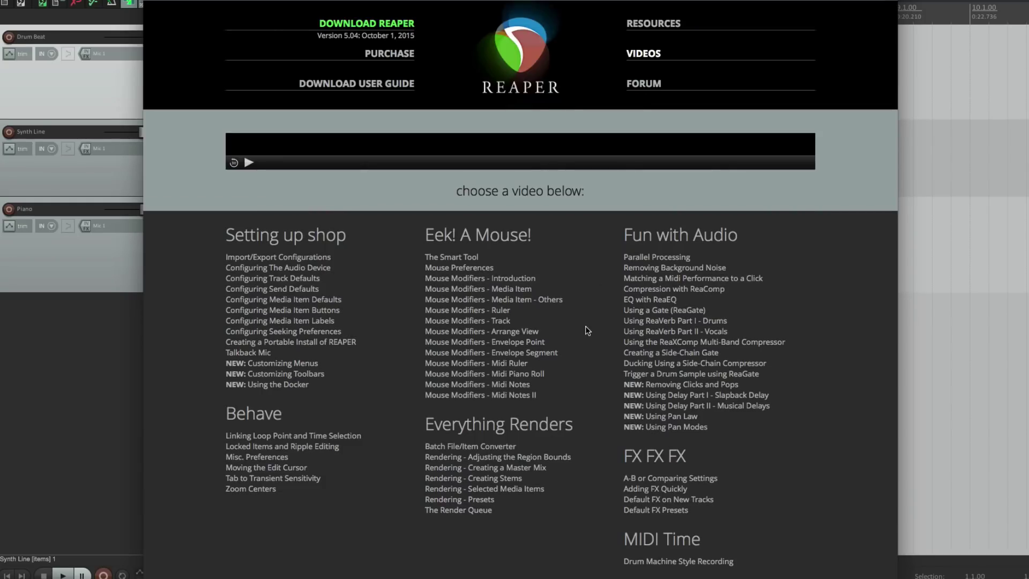